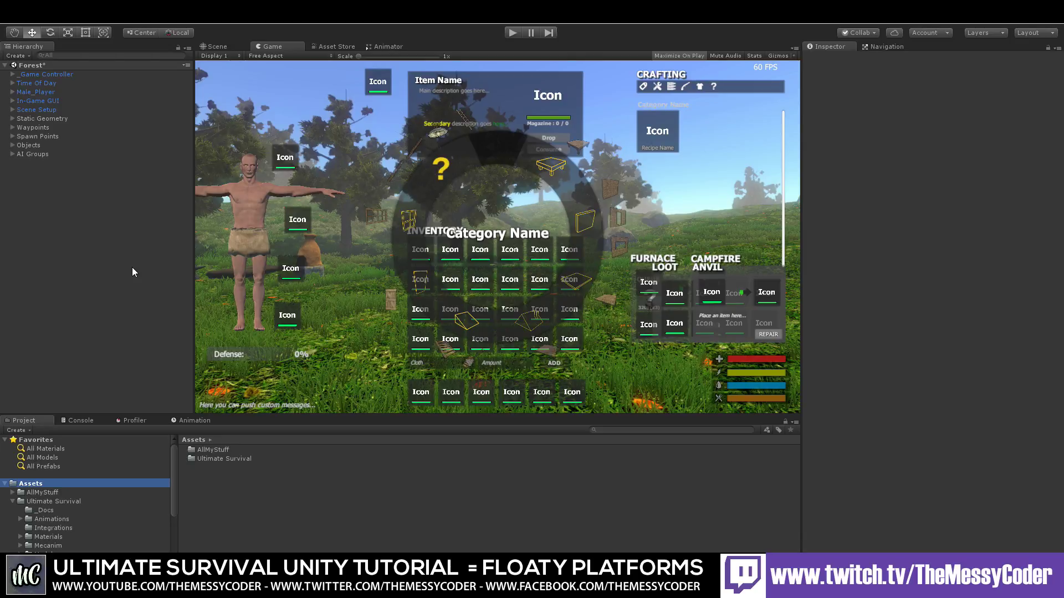
Step: Switch off Male_Player's Show Controls and Time Of Day's Show GUI options
{"action": "left_click", "coordinate": [35, 92]}
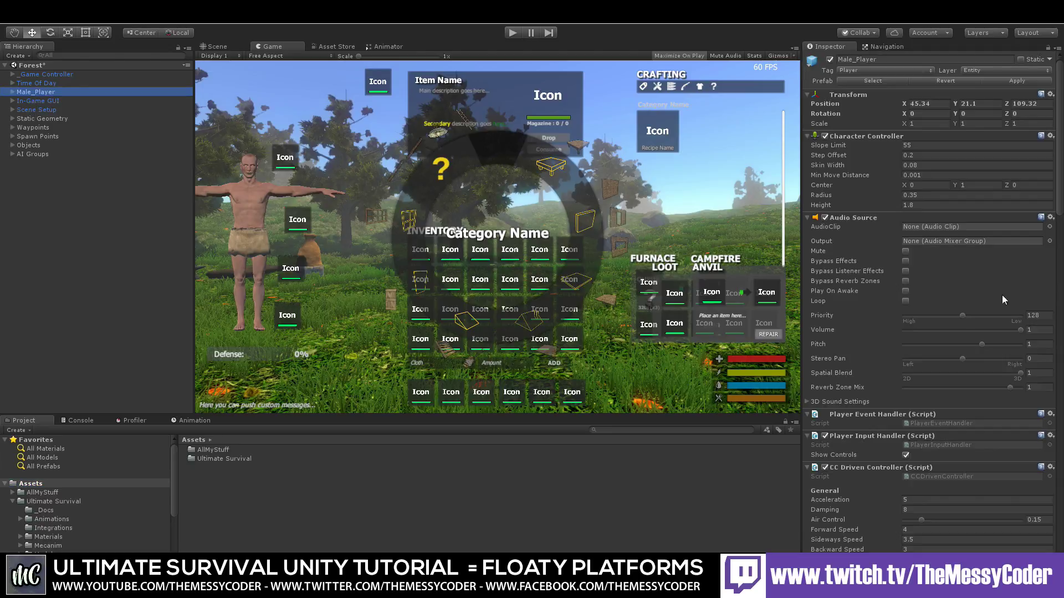
{"action": "left_click", "coordinate": [906, 455]}
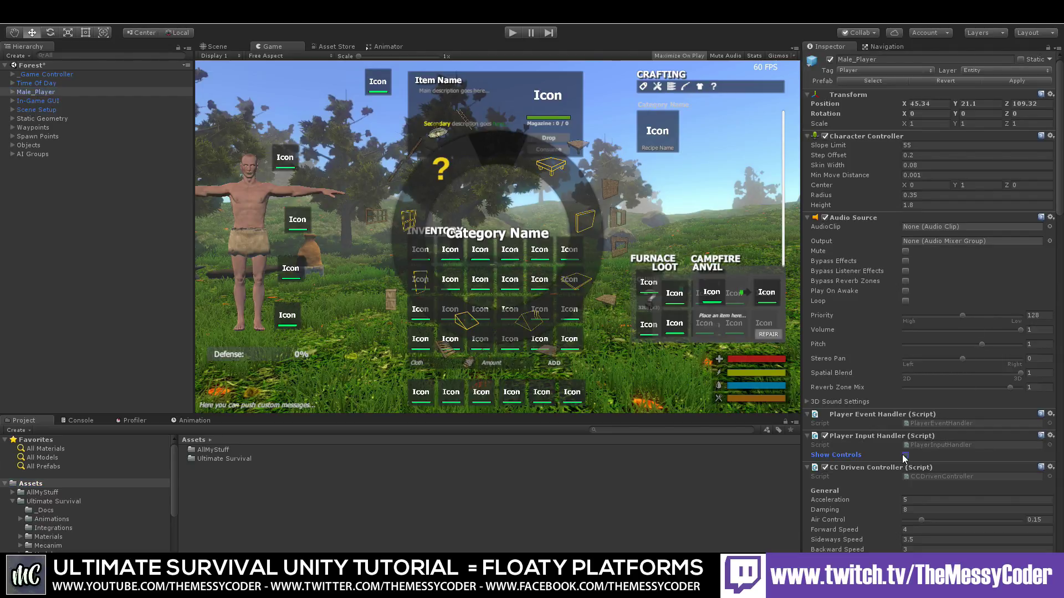
{"action": "left_click", "coordinate": [49, 83]}
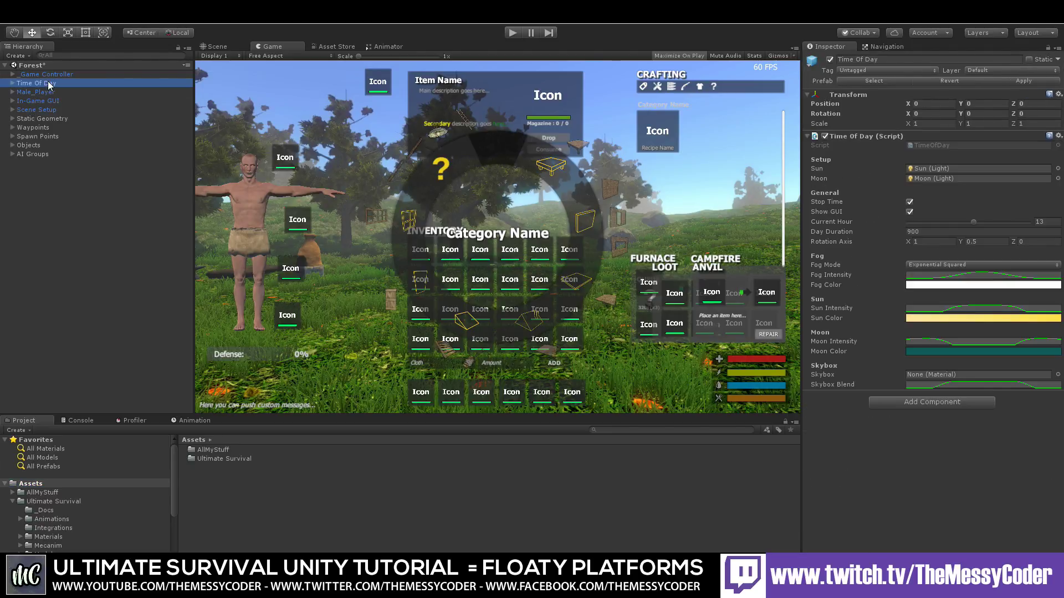
{"action": "left_click", "coordinate": [909, 213]}
{"action": "left_click", "coordinate": [909, 213]}
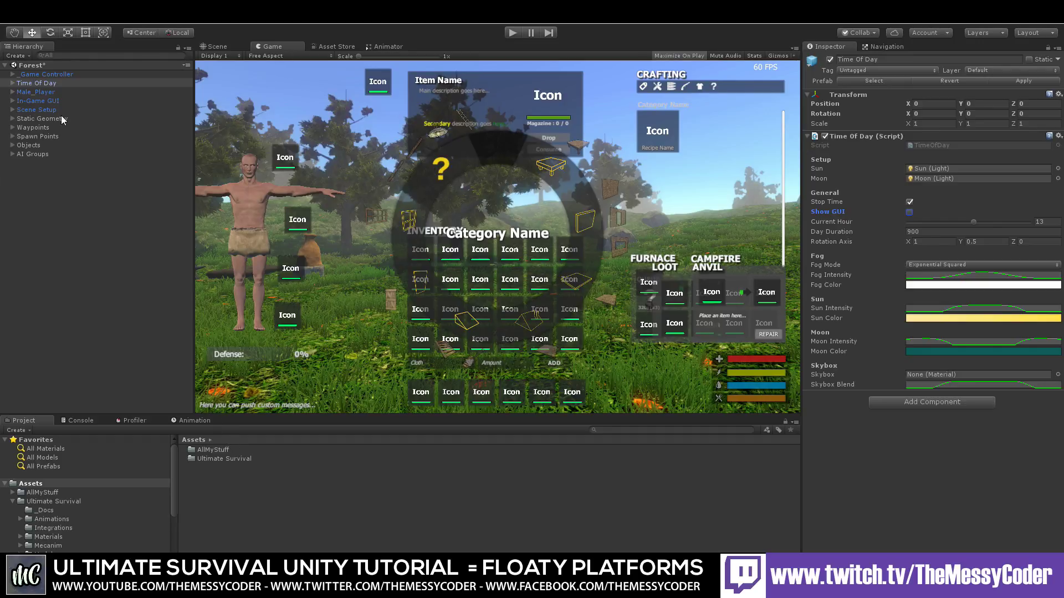
Step: Switch to the Scene view and frame Male_Player in the forest clearing
{"action": "left_click", "coordinate": [221, 48]}
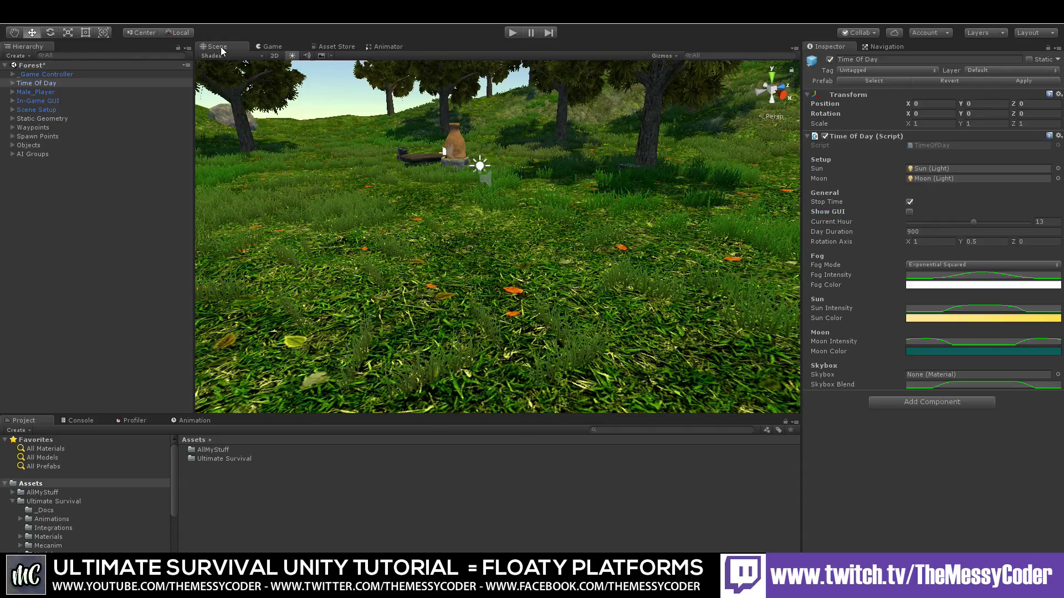
{"action": "double_click", "coordinate": [40, 88]}
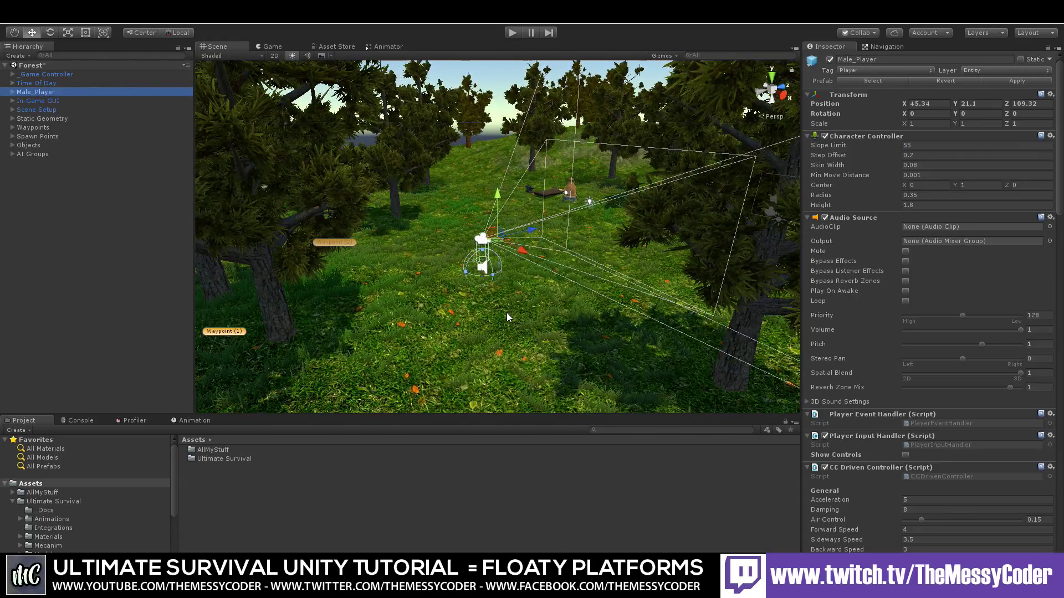
{"action": "mouse_move", "coordinate": [504, 320]}
{"action": "middle_mouse_down"}
{"action": "mouse_move", "coordinate": [501, 290]}
{"action": "mouse_move", "coordinate": [413, 388]}
{"action": "middle_mouse_up"}
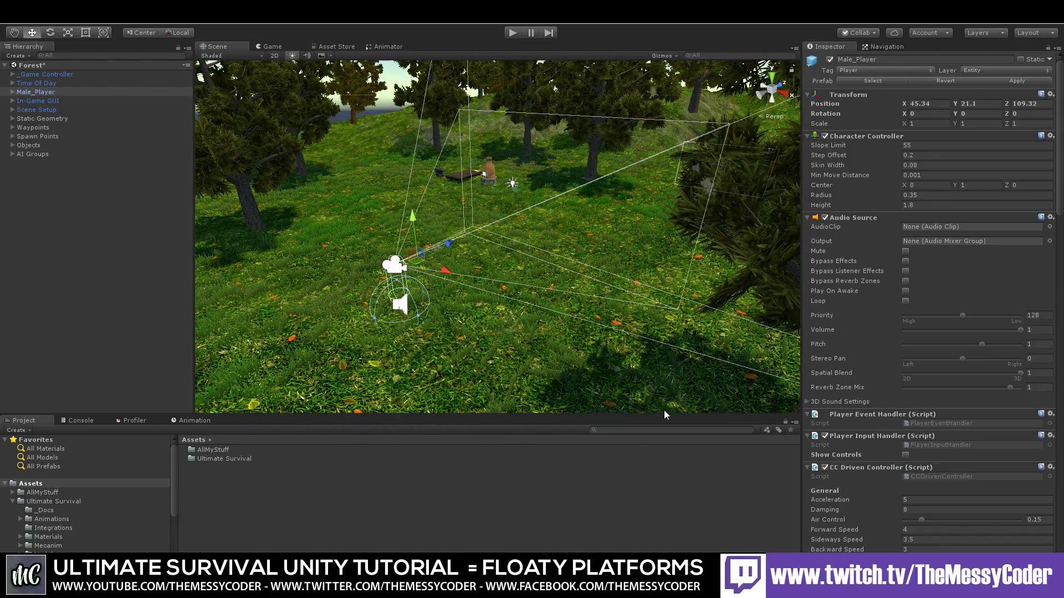
Step: Filter the project assets by 'Stairs' and scroll through the stair prefabs
{"action": "type", "text": "Stairs"}
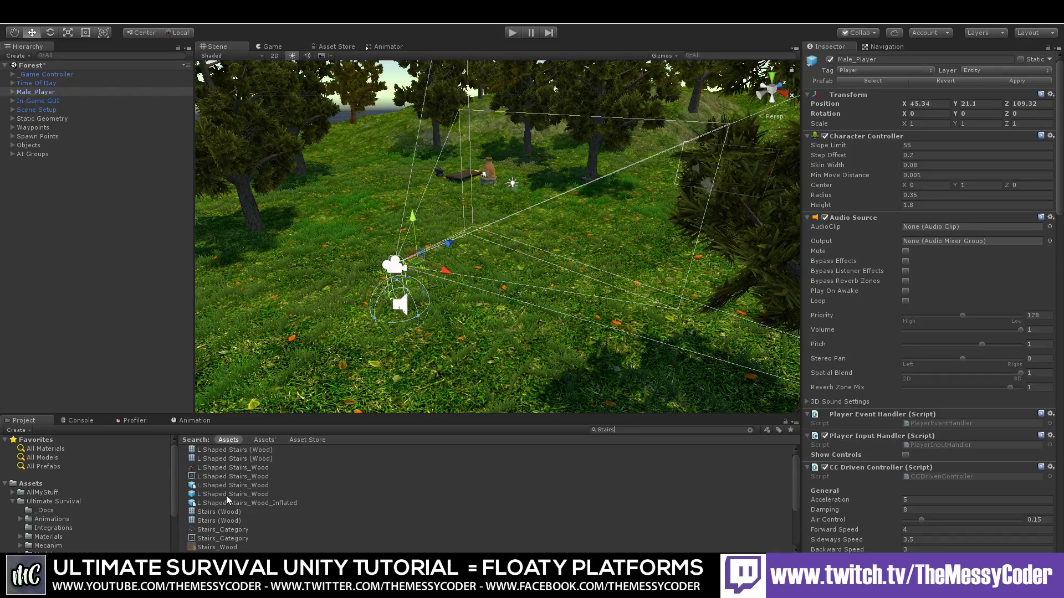
{"action": "scroll", "coordinate": [225, 508], "scroll_direction": "down", "scroll_amount": 1}
{"action": "scroll", "coordinate": [217, 526], "scroll_direction": "down", "scroll_amount": 3}
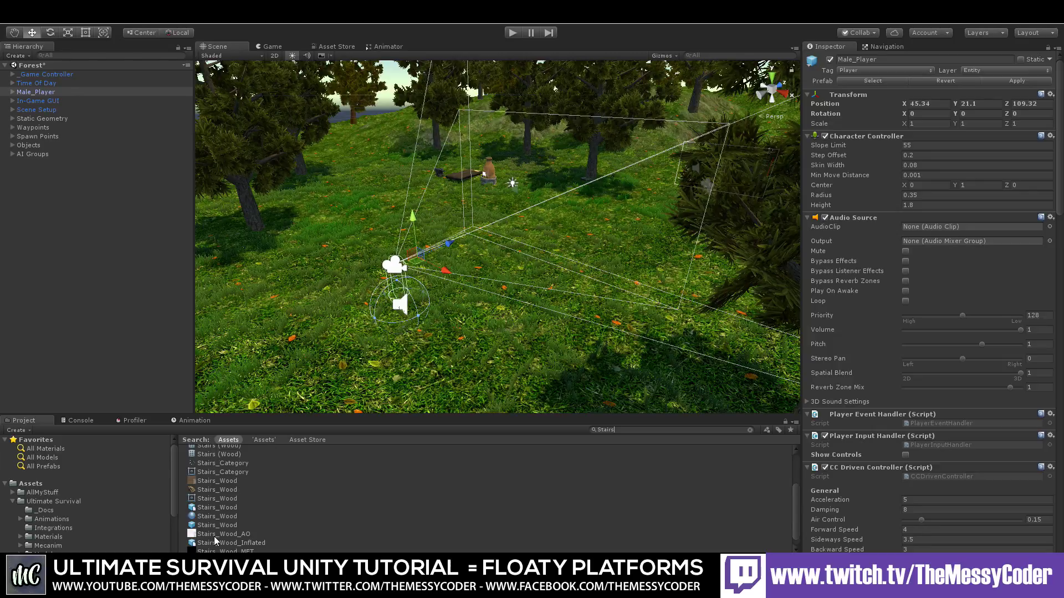
Step: Place Stairs_Wood near the player and remove its Piece Vitals, Entity Death Handler, Building Piece and Entity Event Handler scripts
{"action": "left_click_drag", "start_coordinate": [216, 526], "coordinate": [483, 275]}
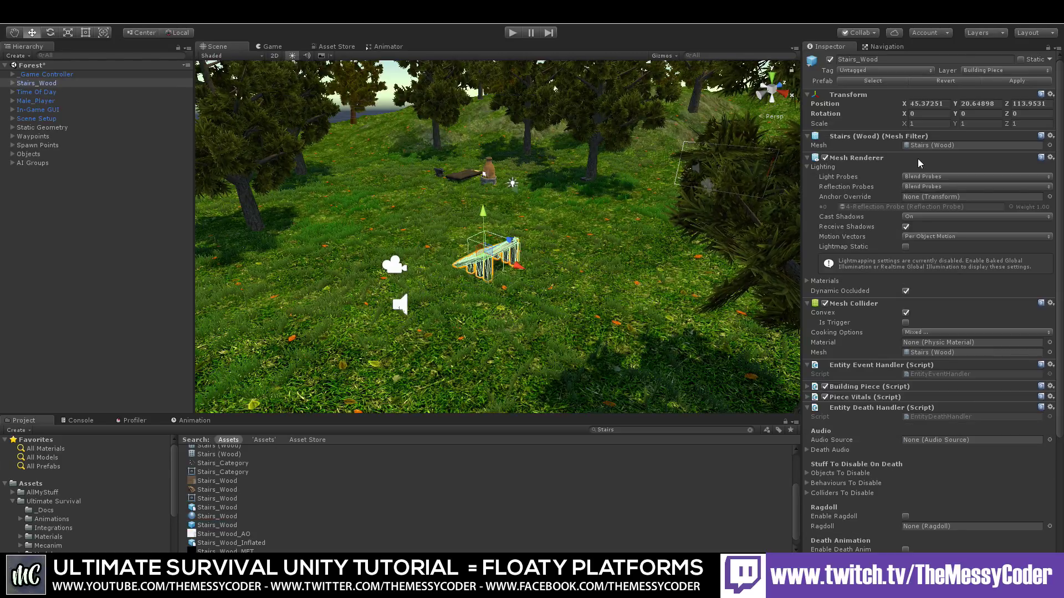
{"action": "scroll", "coordinate": [944, 412], "scroll_direction": "down", "scroll_amount": 1}
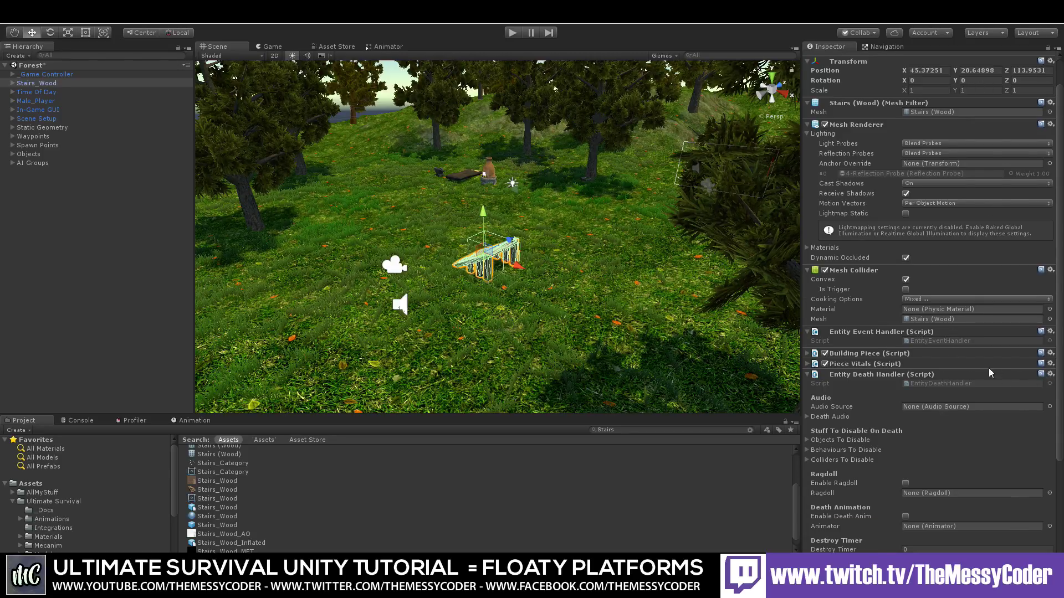
{"action": "left_click", "coordinate": [1054, 365]}
{"action": "left_click", "coordinate": [978, 404]}
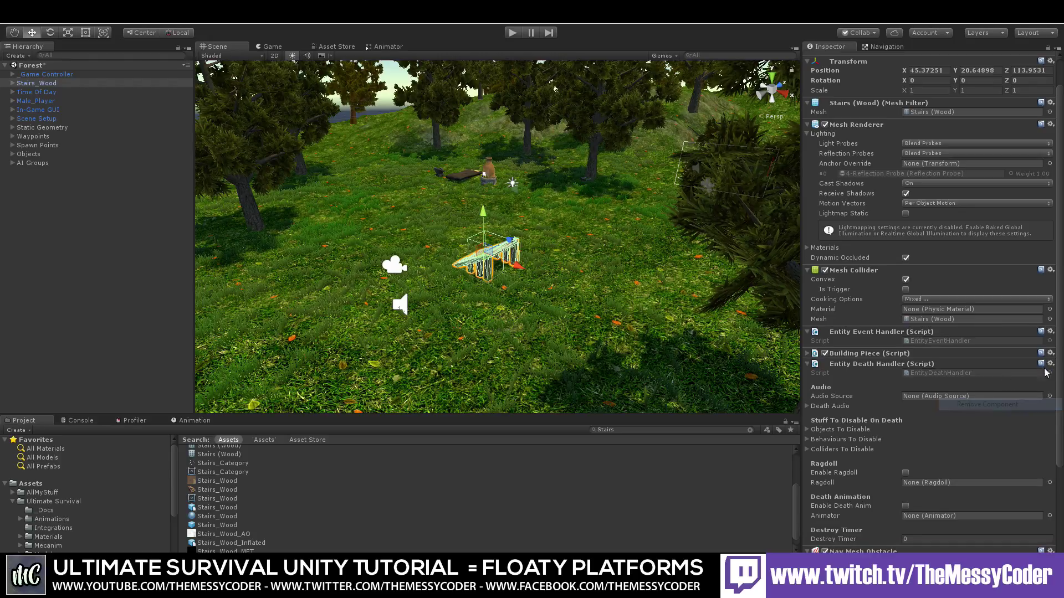
{"action": "left_click", "coordinate": [1052, 365]}
{"action": "left_click", "coordinate": [978, 404]}
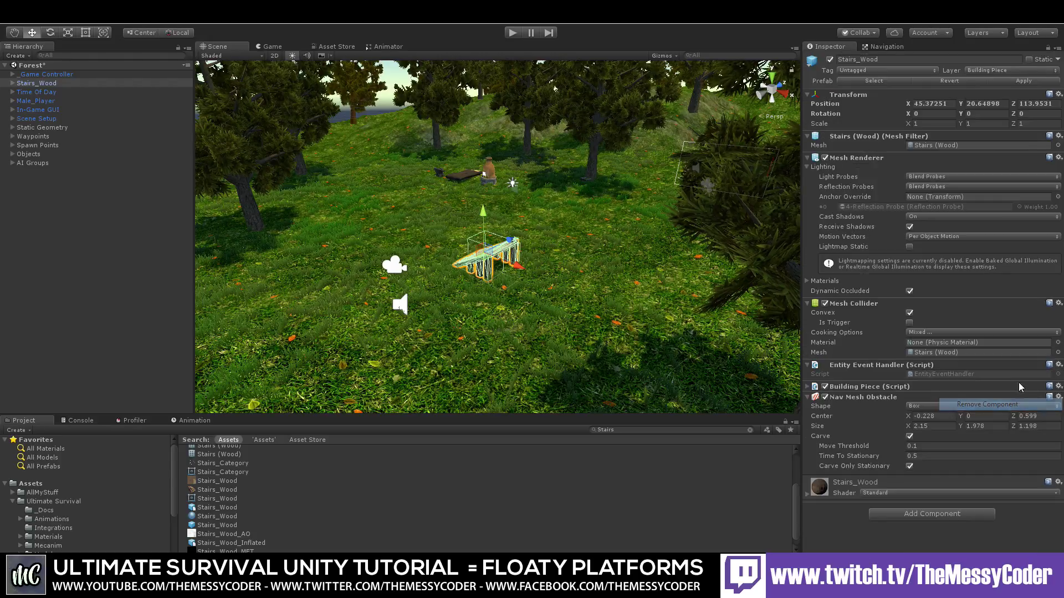
{"action": "left_click", "coordinate": [1058, 386]}
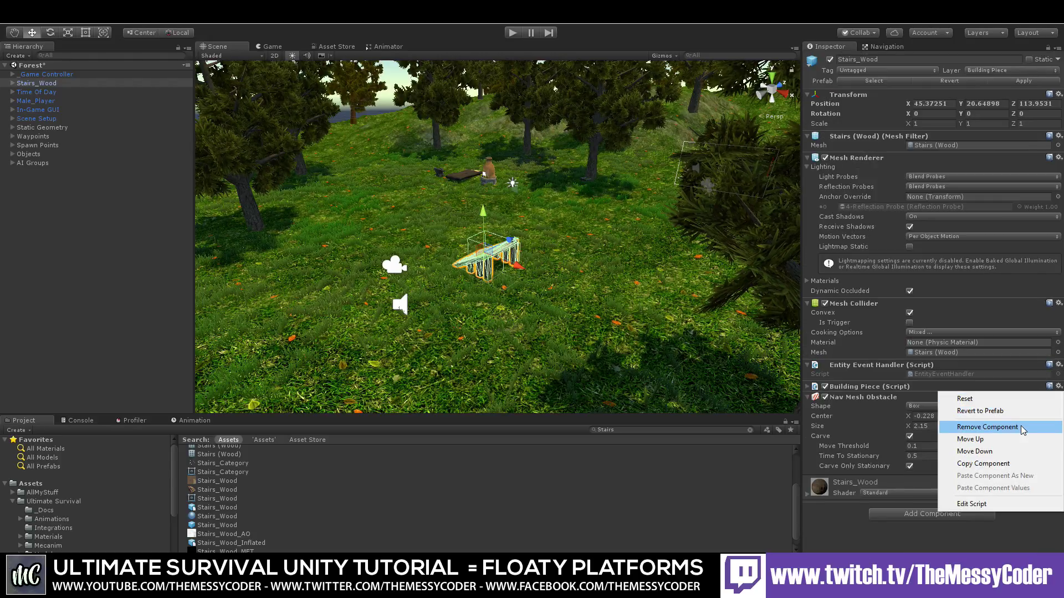
{"action": "left_click", "coordinate": [978, 426]}
{"action": "left_click", "coordinate": [1058, 365]}
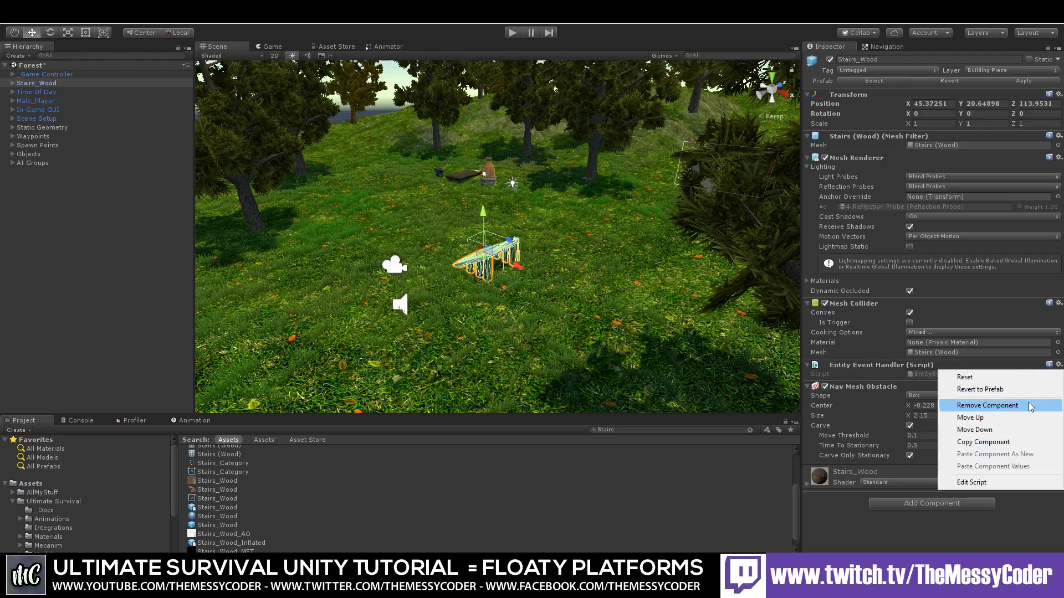
{"action": "left_click", "coordinate": [1026, 410]}
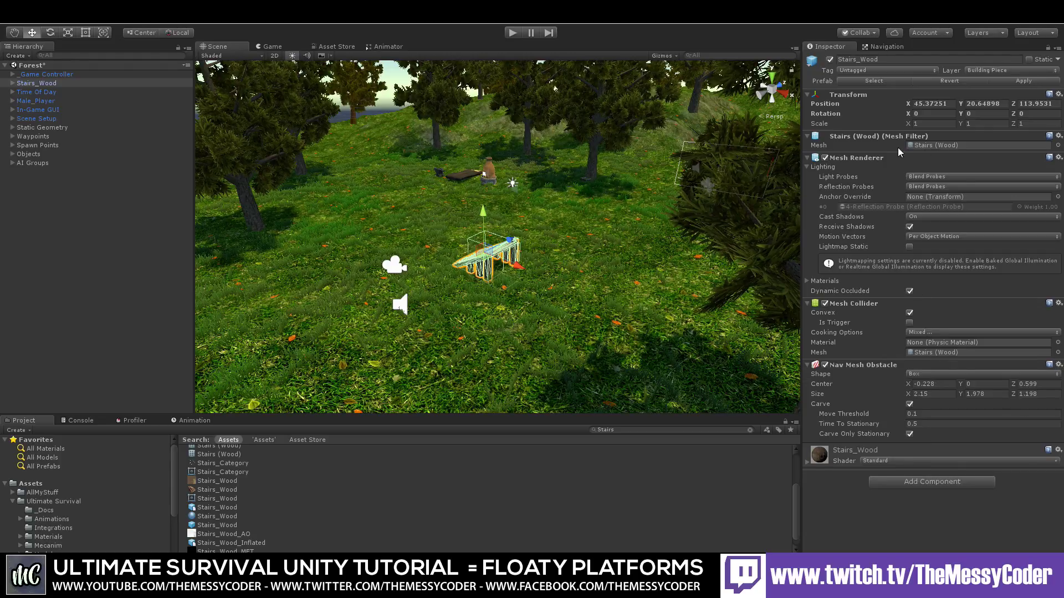
Step: Delete the stairs' Hitbox child, breaking the prefab instance
{"action": "left_click", "coordinate": [15, 83]}
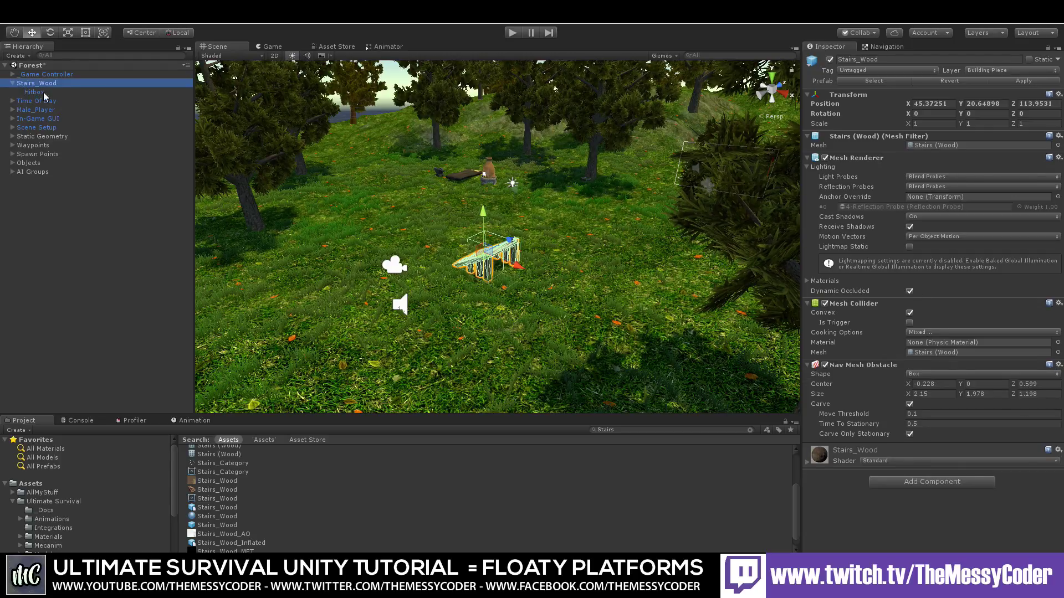
{"action": "left_click", "coordinate": [39, 93]}
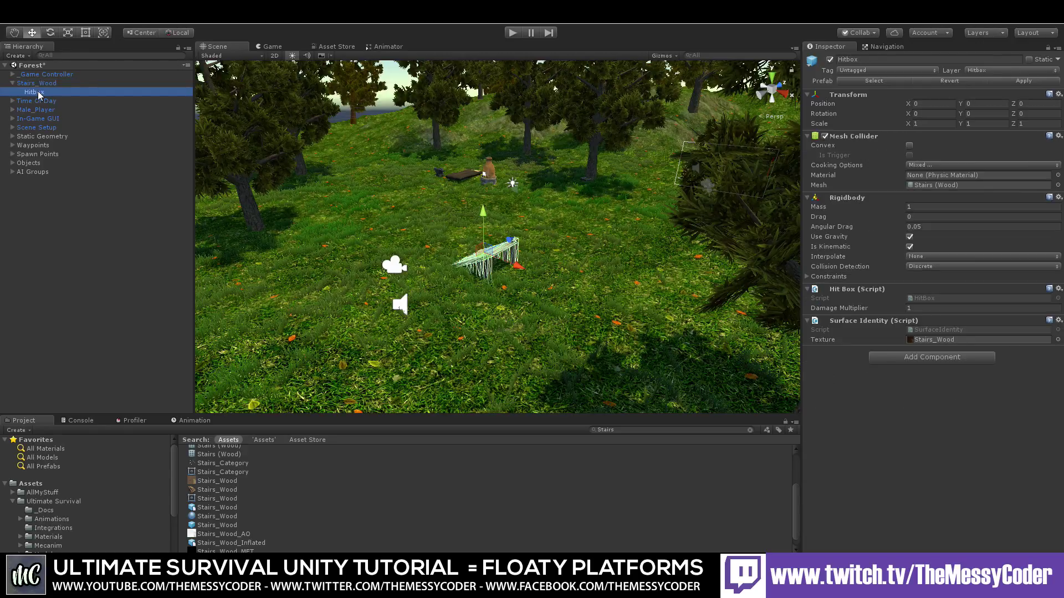
{"action": "key", "text": "Delete"}
{"action": "left_click", "coordinate": [557, 315]}
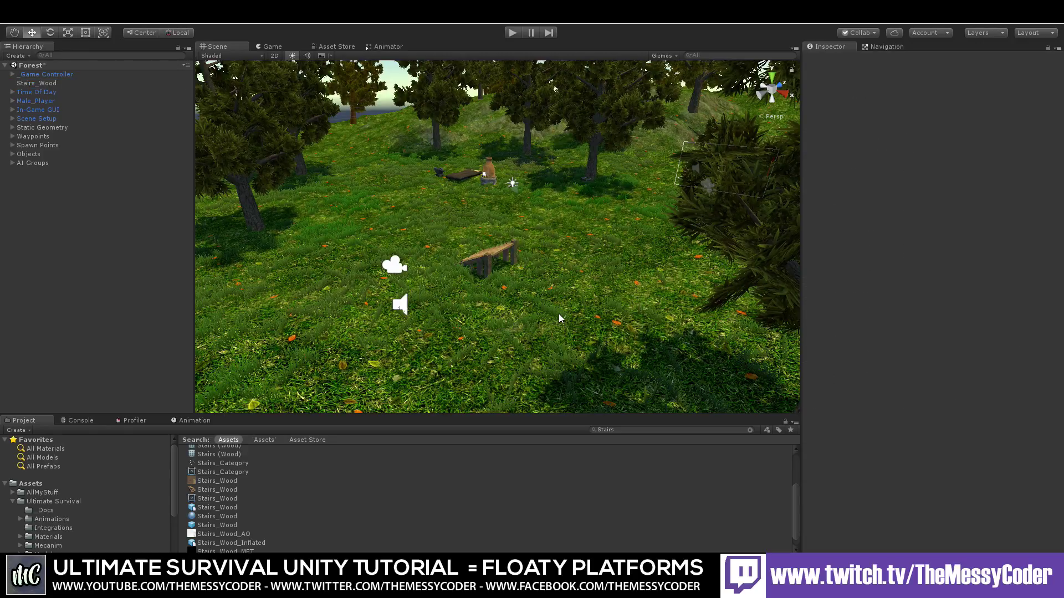
{"action": "left_click", "coordinate": [29, 84]}
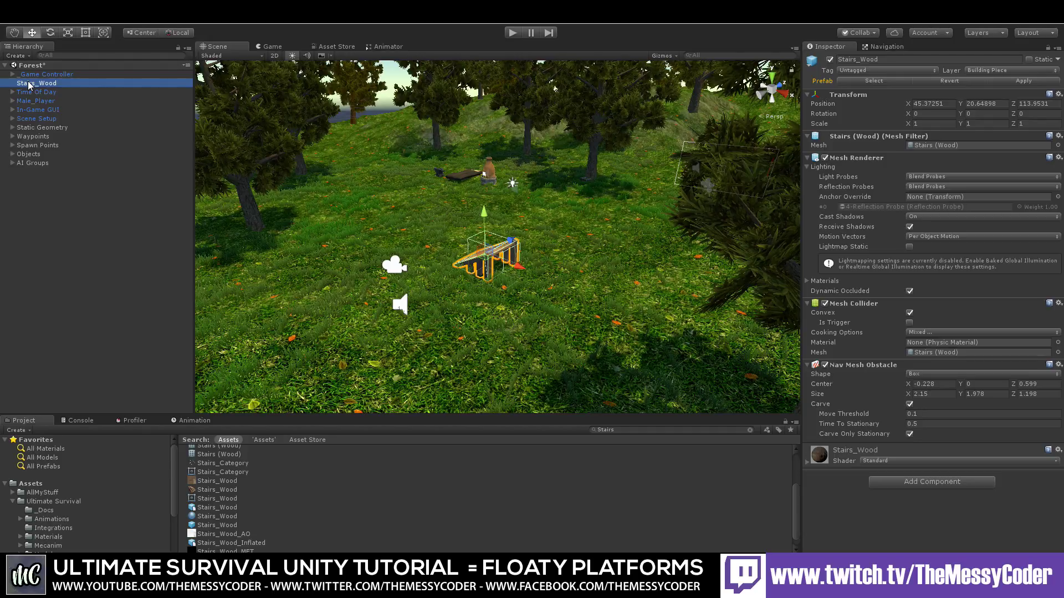
Step: Set the stairs' Y rotation to 270
{"action": "left_click", "coordinate": [974, 114]}
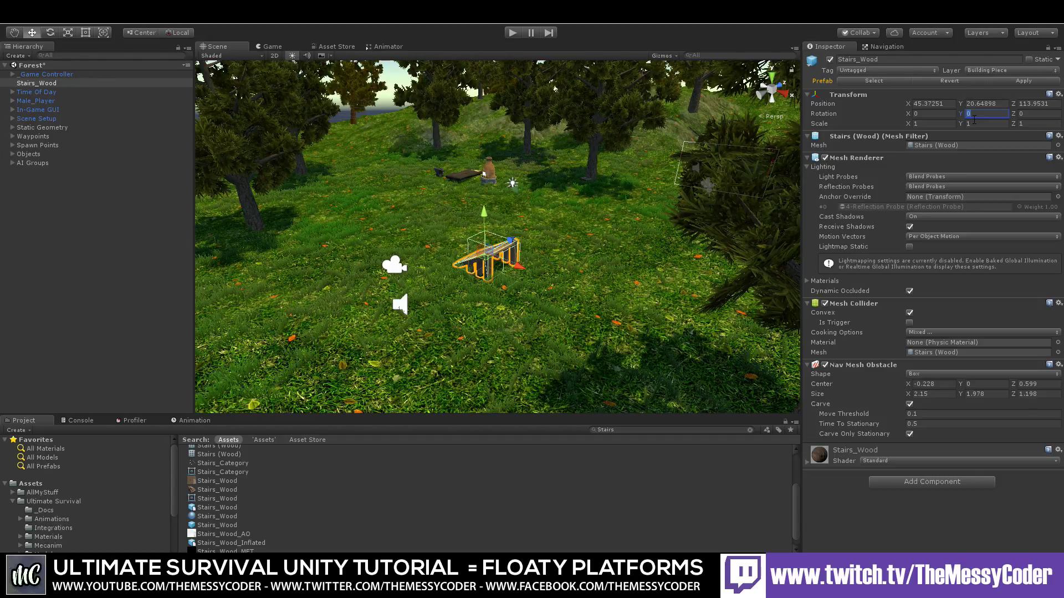
{"action": "type", "text": "90"}
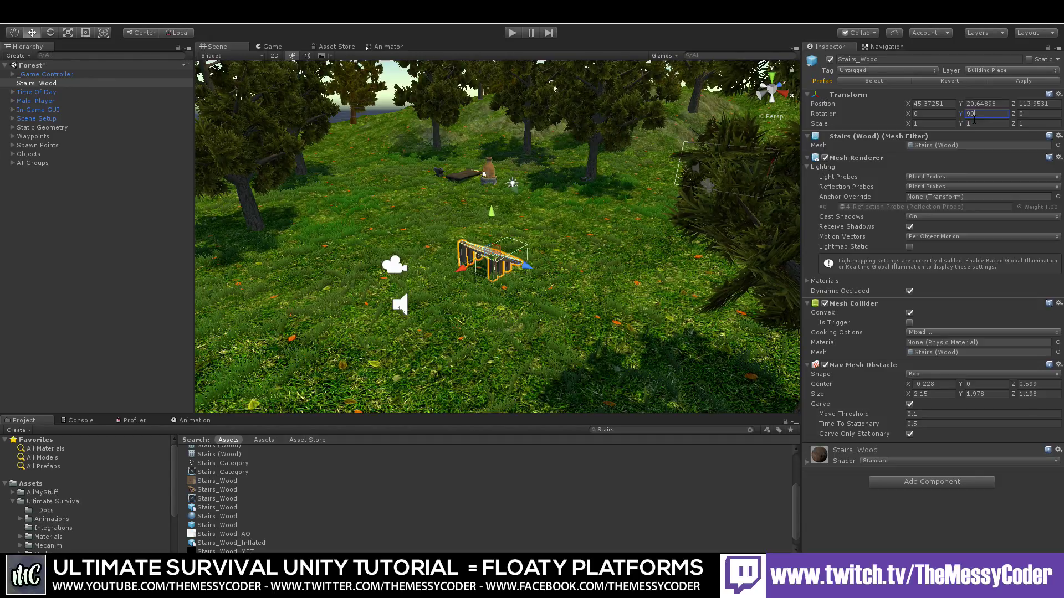
{"action": "key", "text": "BackSpace"}
{"action": "key", "text": "BackSpace"}
{"action": "type", "text": "180"}
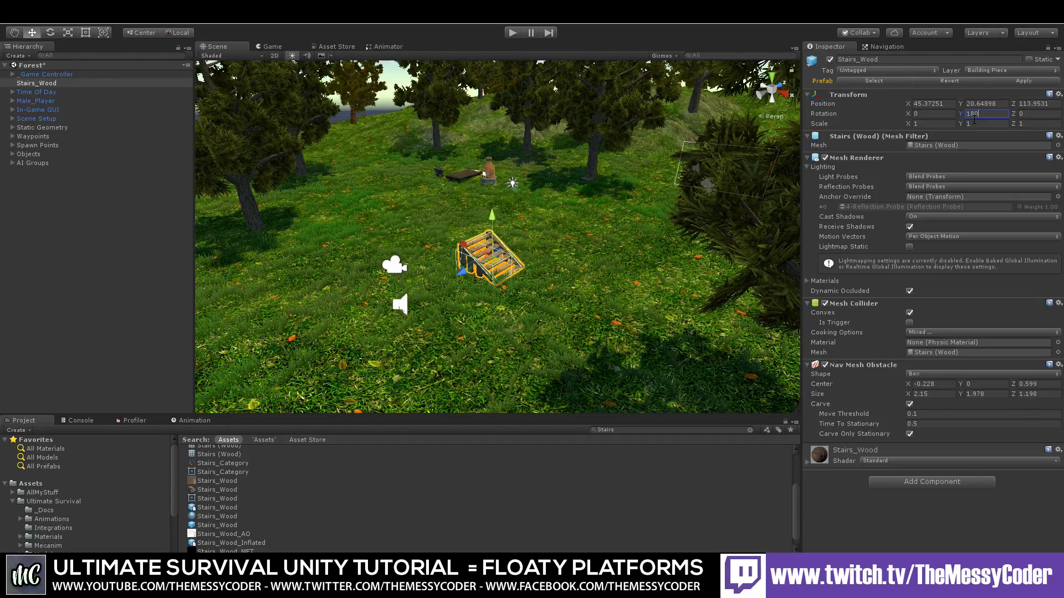
{"action": "type", "text": "270"}
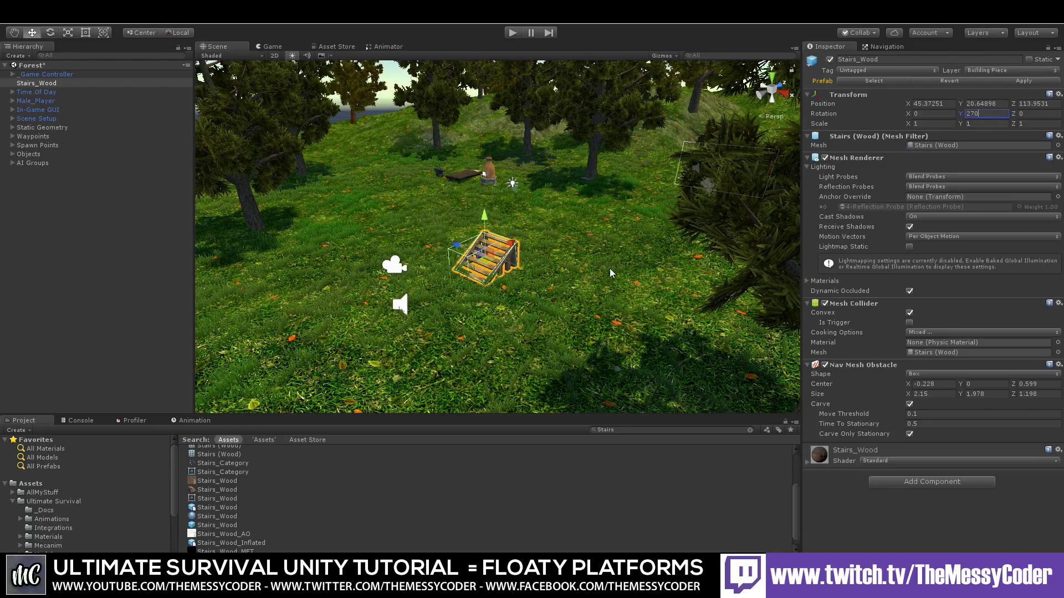
{"action": "middle_click_drag", "start_coordinate": [544, 269], "coordinate": [544, 285]}
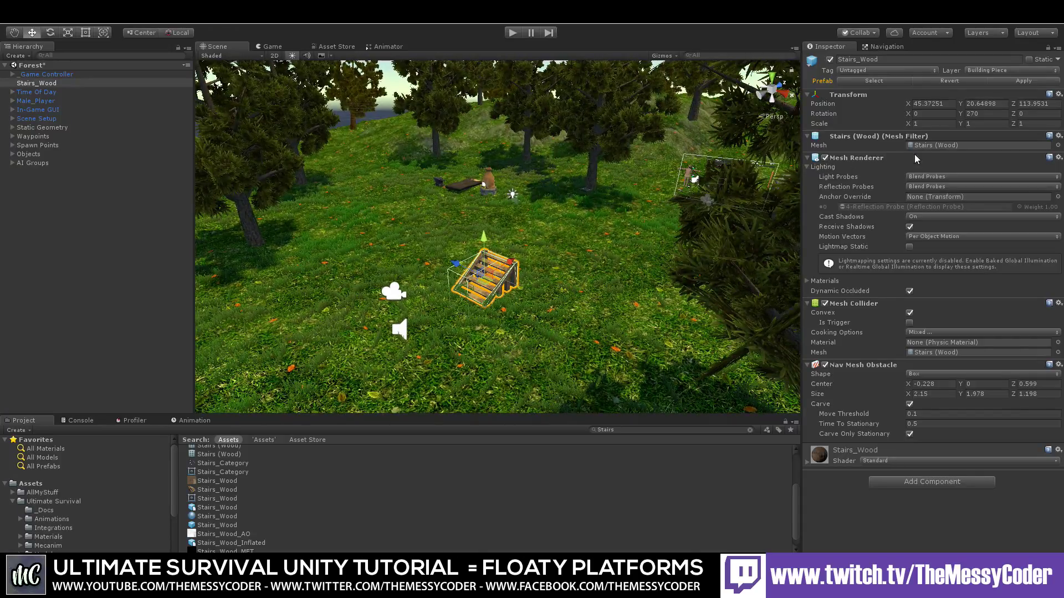
{"action": "double_click", "coordinate": [976, 115]}
{"action": "type", "text": "-90"}
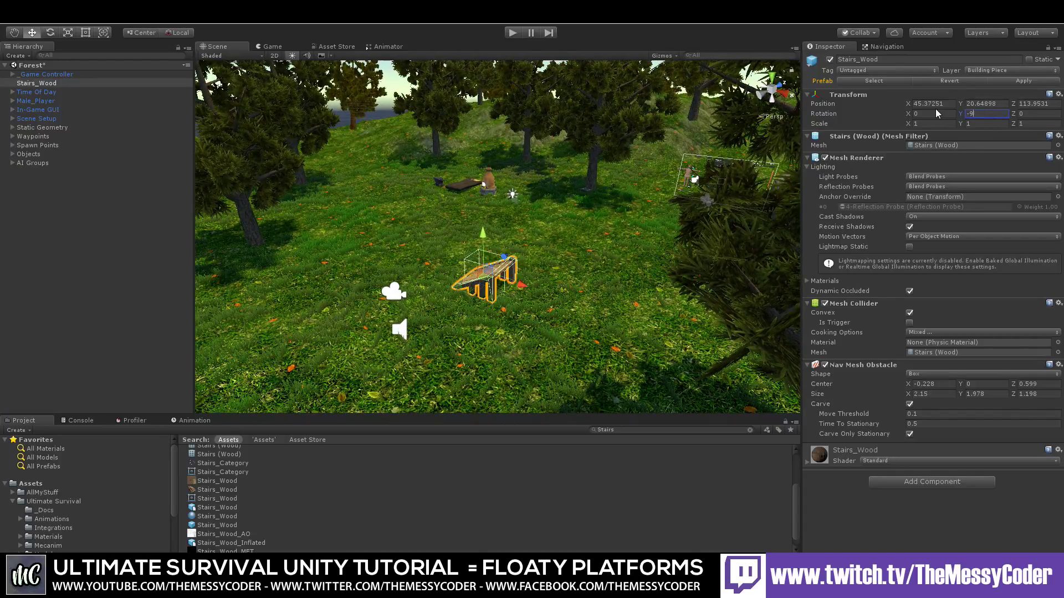
{"action": "key", "text": "BackSpace"}
{"action": "key", "text": "BackSpace"}
{"action": "key", "text": "BackSpace"}
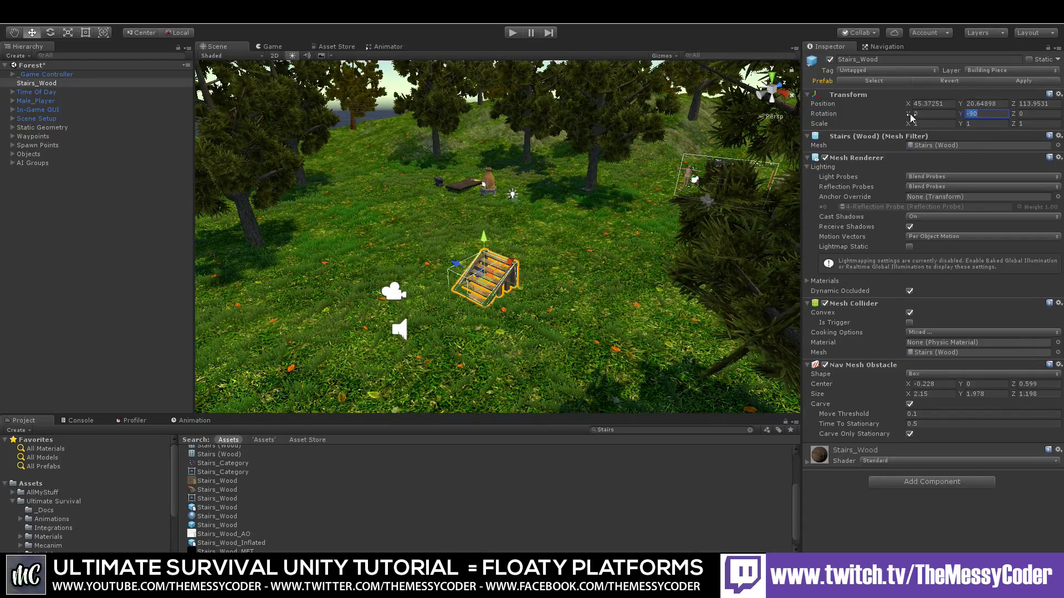
{"action": "type", "text": "270"}
Step: Duplicate the stairs and move Stairs_Wood (1) farther back, to Z 128.89
{"action": "right_click", "coordinate": [40, 84]}
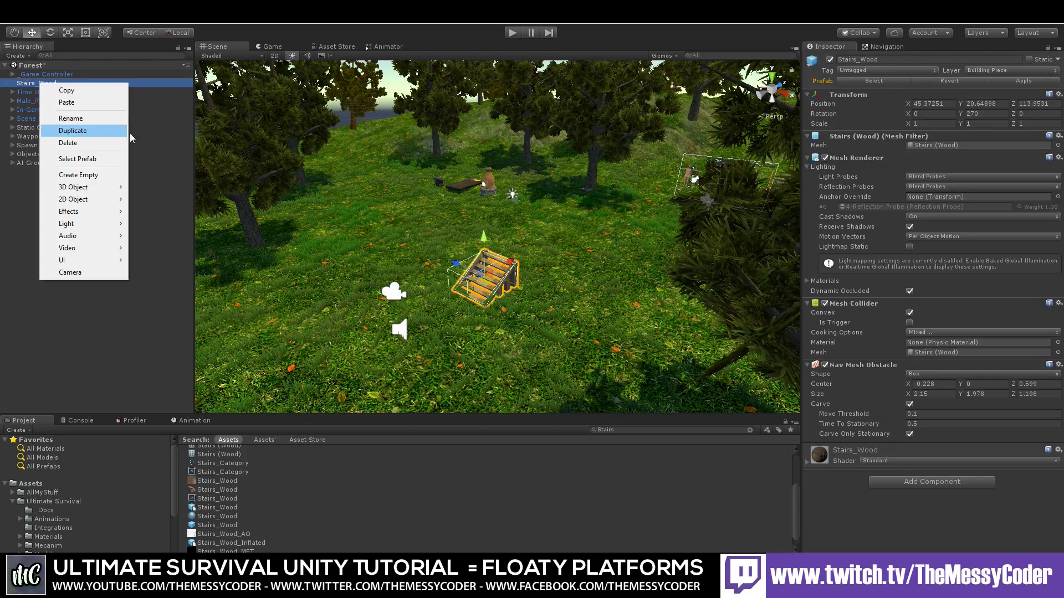
{"action": "left_click", "coordinate": [86, 133]}
{"action": "left_click", "coordinate": [86, 136]}
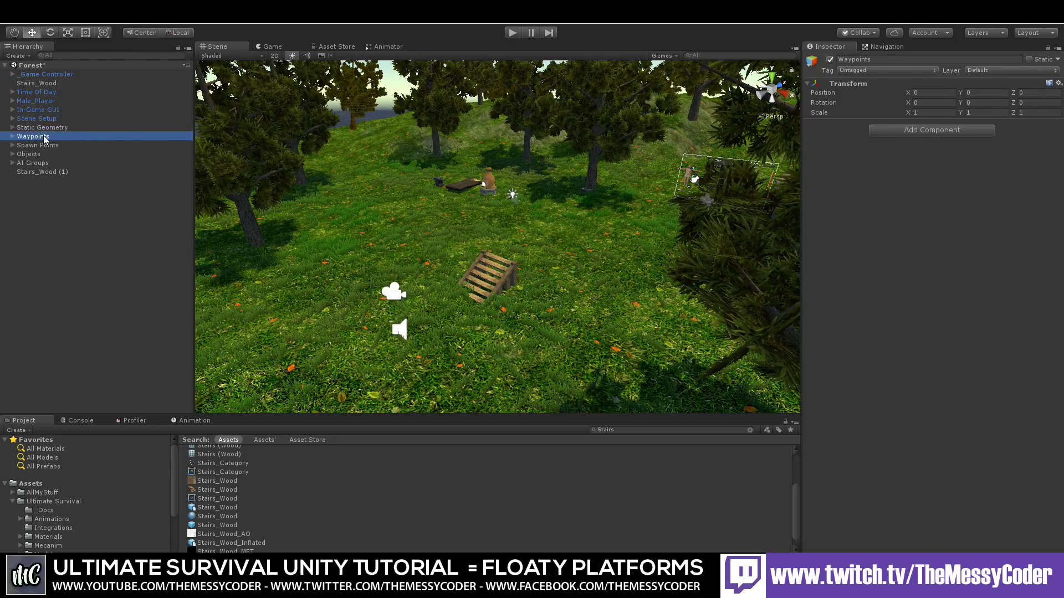
{"action": "left_click_drag", "start_coordinate": [43, 173], "coordinate": [43, 88]}
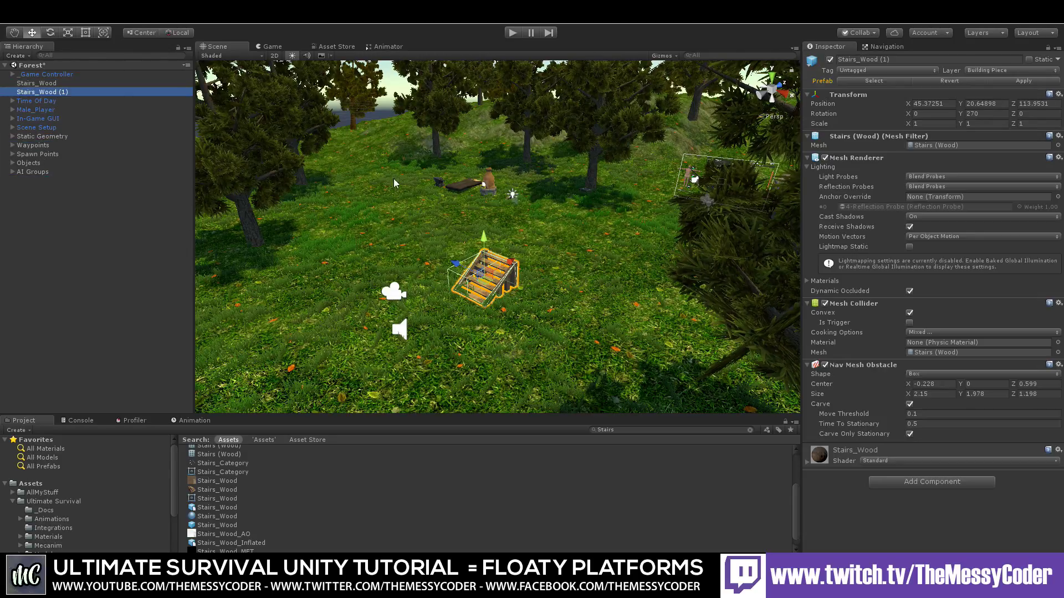
{"action": "left_click_drag", "start_coordinate": [510, 261], "coordinate": [795, 170]}
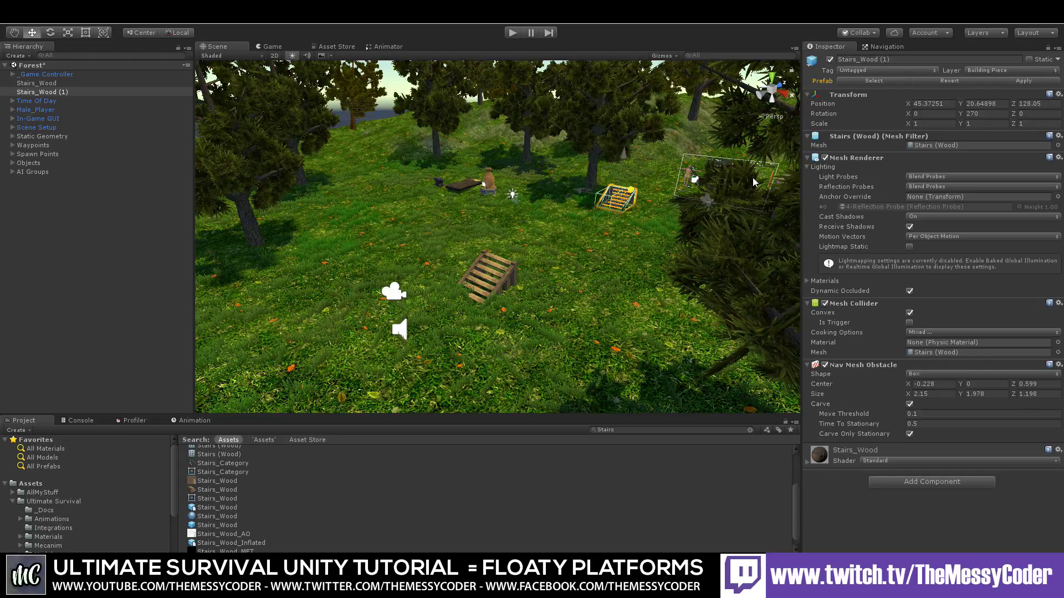
Step: Rotate Stairs_Wood (1) to Y 90 so it faces the opposite way
{"action": "left_click", "coordinate": [976, 114]}
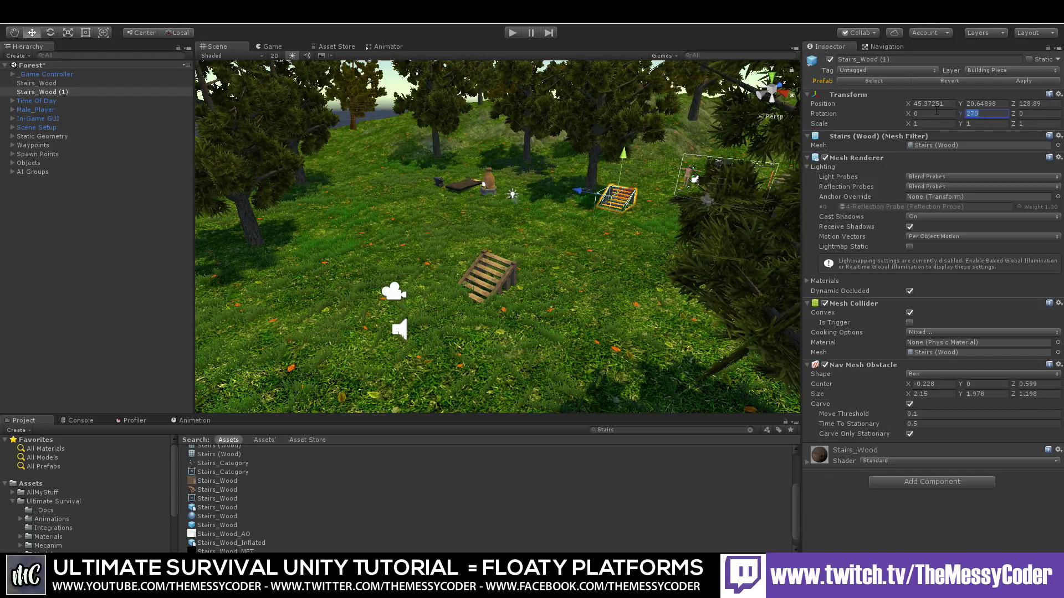
{"action": "type", "text": "90"}
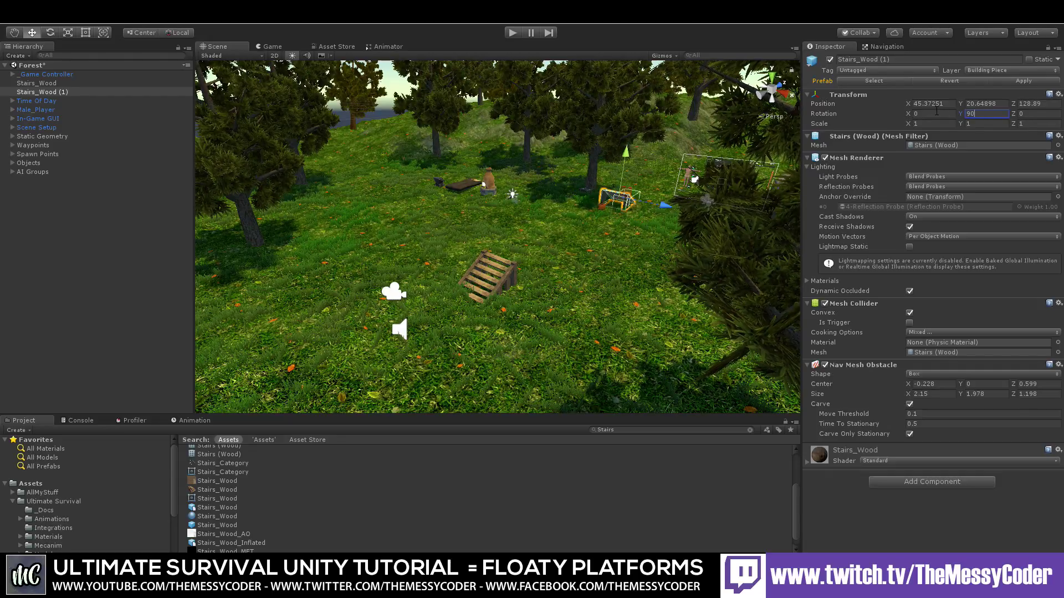
{"action": "left_click", "coordinate": [56, 82]}
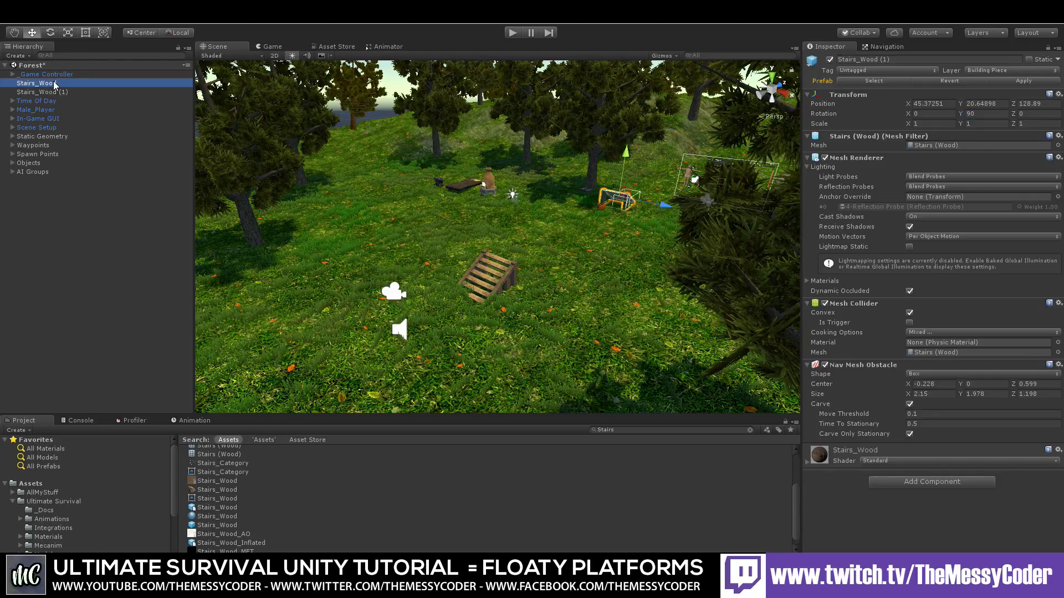
{"action": "left_click", "coordinate": [618, 430]}
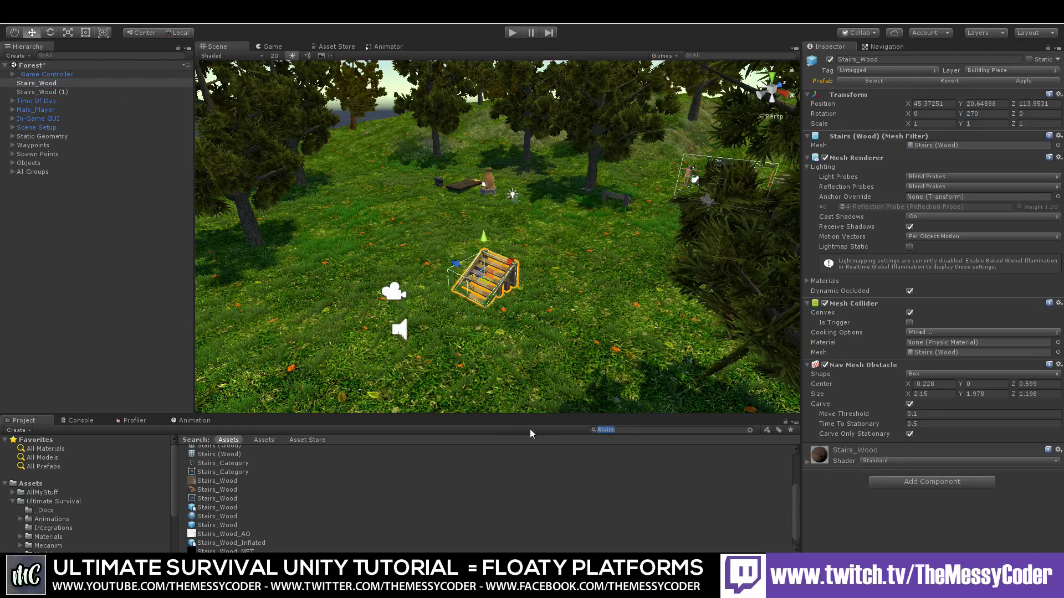
Step: Place a Platform_Wood from a 'platfor' search against the top of the stairs
{"action": "type", "text": "platfor"}
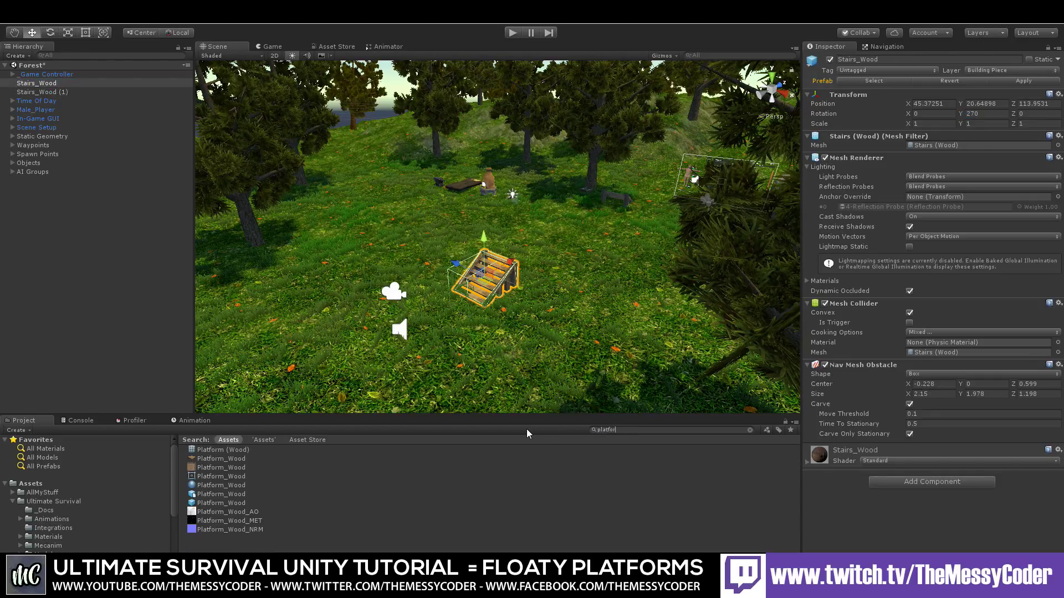
{"action": "left_click", "coordinate": [194, 503]}
{"action": "left_click_drag", "start_coordinate": [194, 503], "coordinate": [520, 286]}
{"action": "mouse_move", "coordinate": [546, 336]}
{"action": "left_mouse_down"}
{"action": "mouse_move", "coordinate": [543, 258]}
{"action": "mouse_move", "coordinate": [558, 297]}
{"action": "left_mouse_up"}
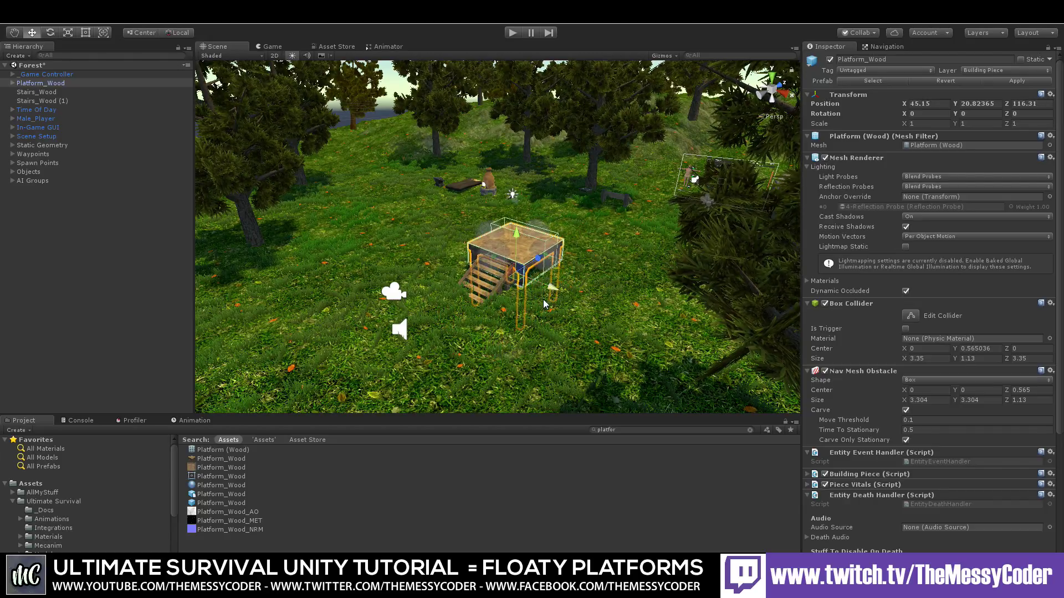
{"action": "scroll", "coordinate": [543, 303], "scroll_direction": "up", "scroll_amount": 2}
{"action": "scroll", "coordinate": [533, 312], "scroll_direction": "up", "scroll_amount": 2}
{"action": "left_click_drag", "start_coordinate": [524, 253], "coordinate": [542, 275]}
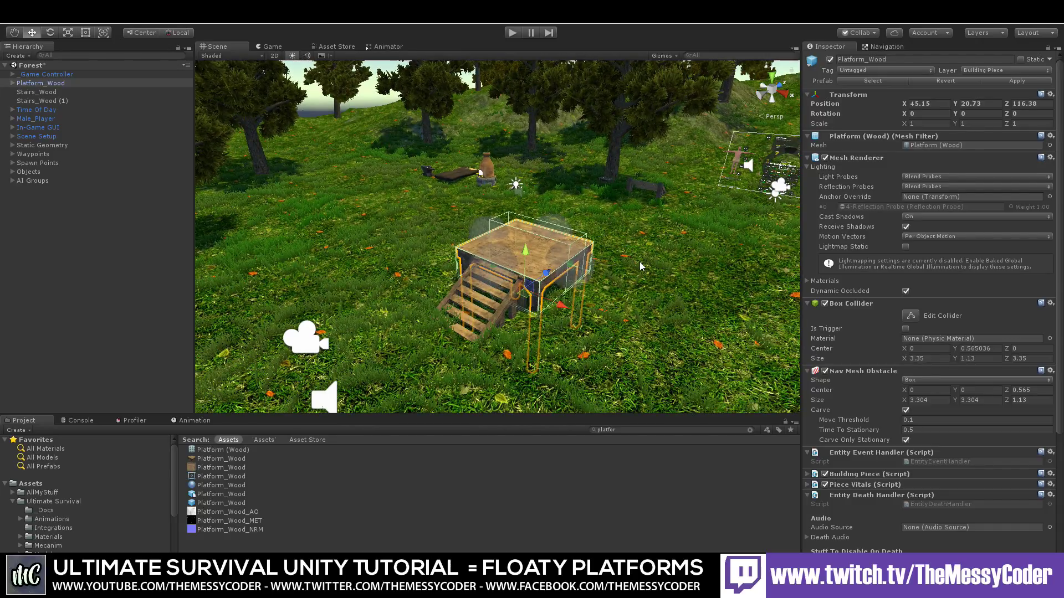
{"action": "left_click", "coordinate": [688, 261]}
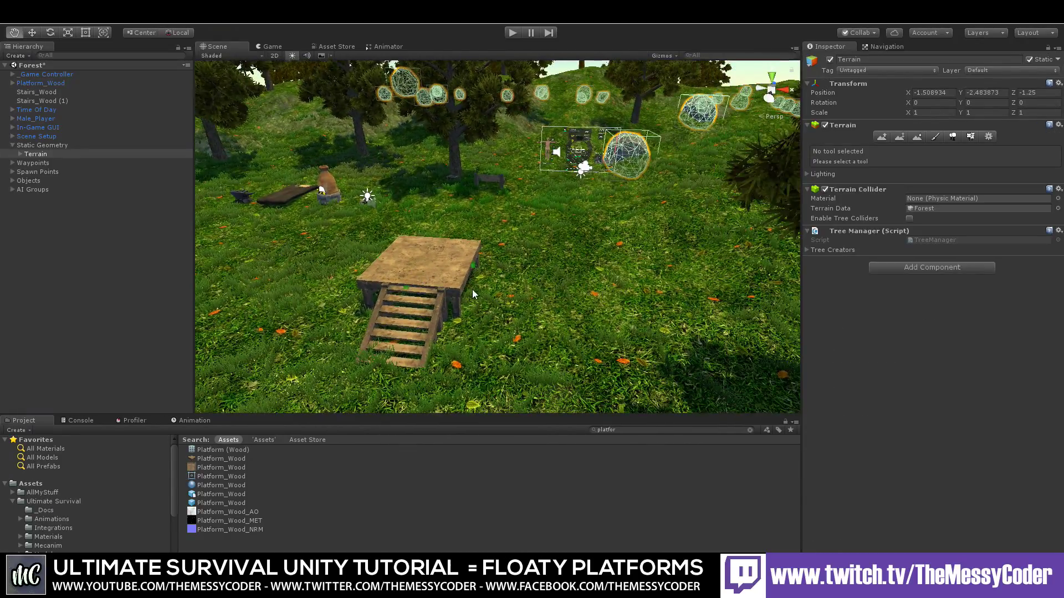
{"action": "right_click_drag", "start_coordinate": [687, 261], "coordinate": [635, 316]}
{"action": "left_click", "coordinate": [548, 284]}
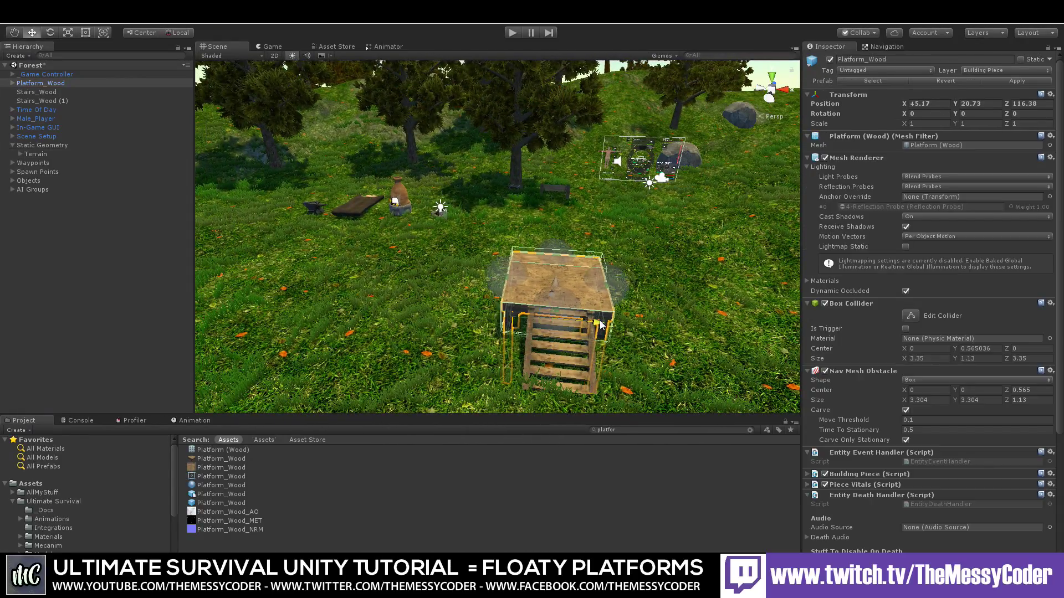
{"action": "left_click", "coordinate": [661, 307]}
{"action": "left_click", "coordinate": [572, 283]}
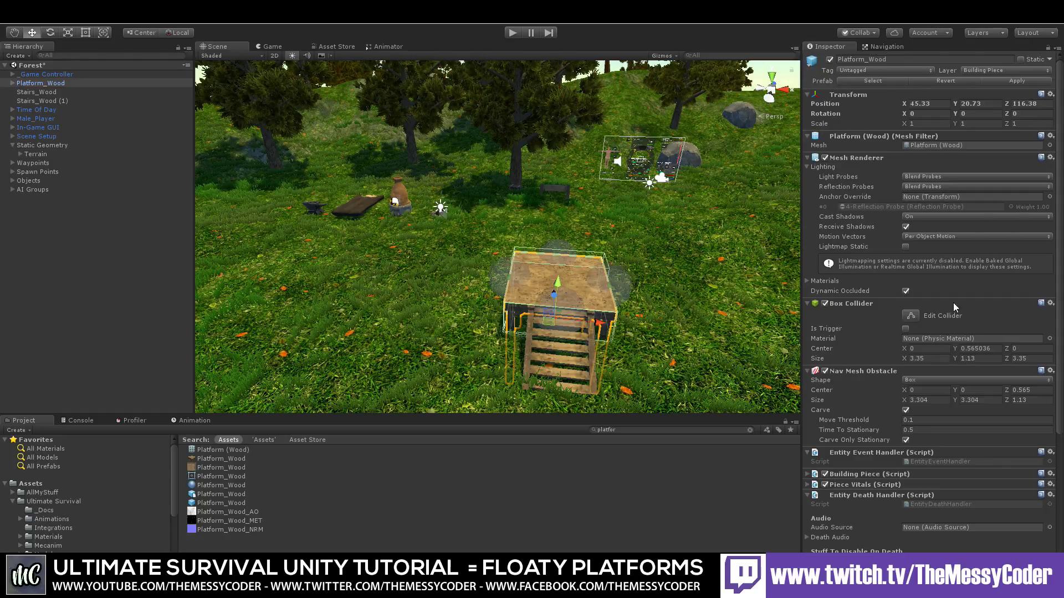
Step: Remove the platform's Nav Mesh Obstacle, Entity Event Handler, Building Piece, Piece Vitals and Entity Death Handler
{"action": "left_click", "coordinate": [1051, 372]}
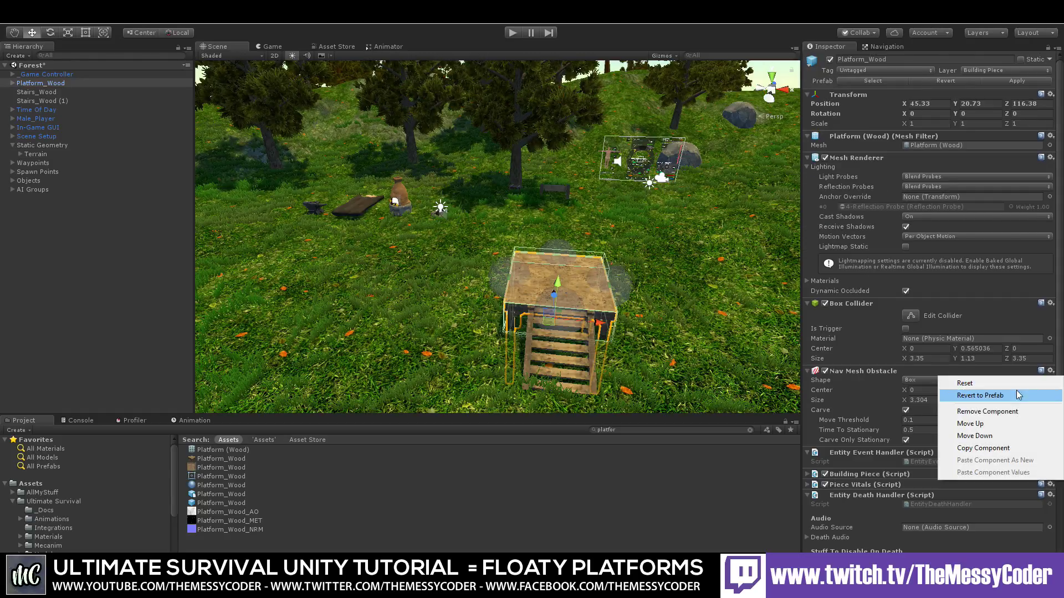
{"action": "left_click", "coordinate": [1010, 410]}
{"action": "left_click", "coordinate": [1051, 371]}
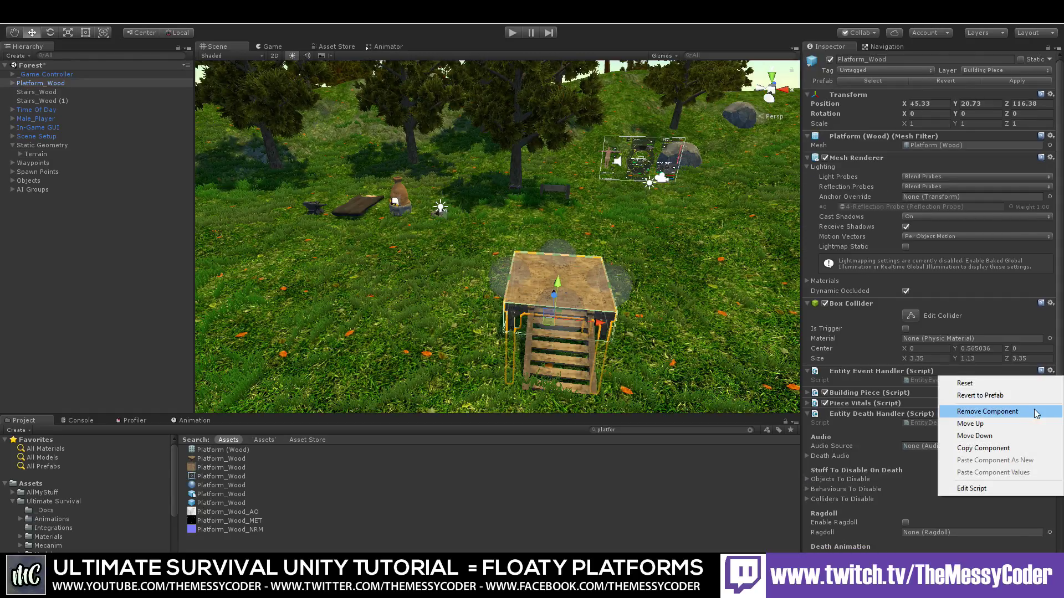
{"action": "left_click", "coordinate": [1006, 411]}
{"action": "left_click", "coordinate": [1051, 372]}
{"action": "left_click", "coordinate": [987, 411]}
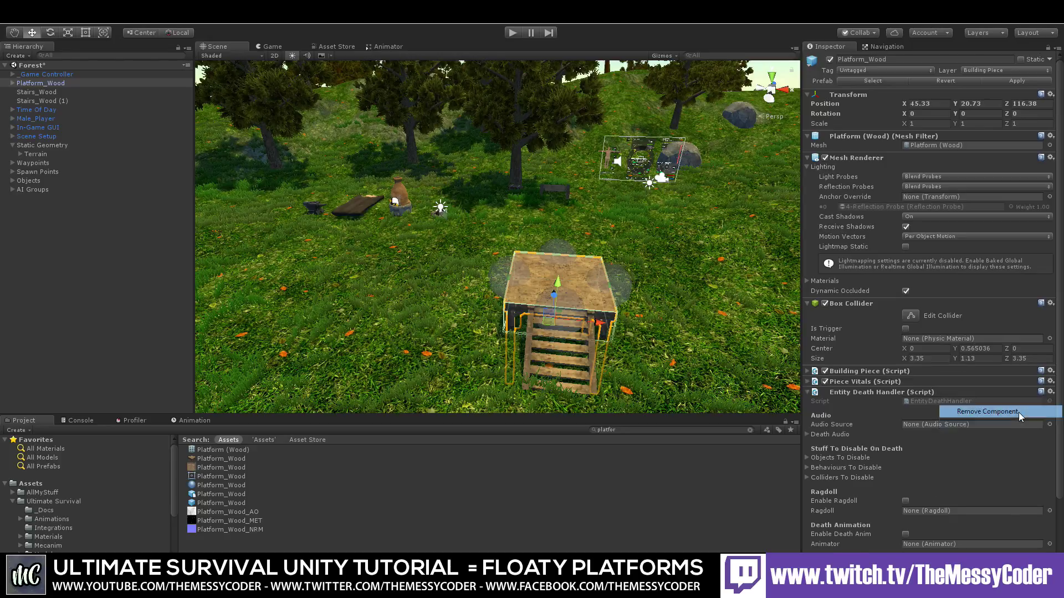
{"action": "left_click", "coordinate": [1051, 371]}
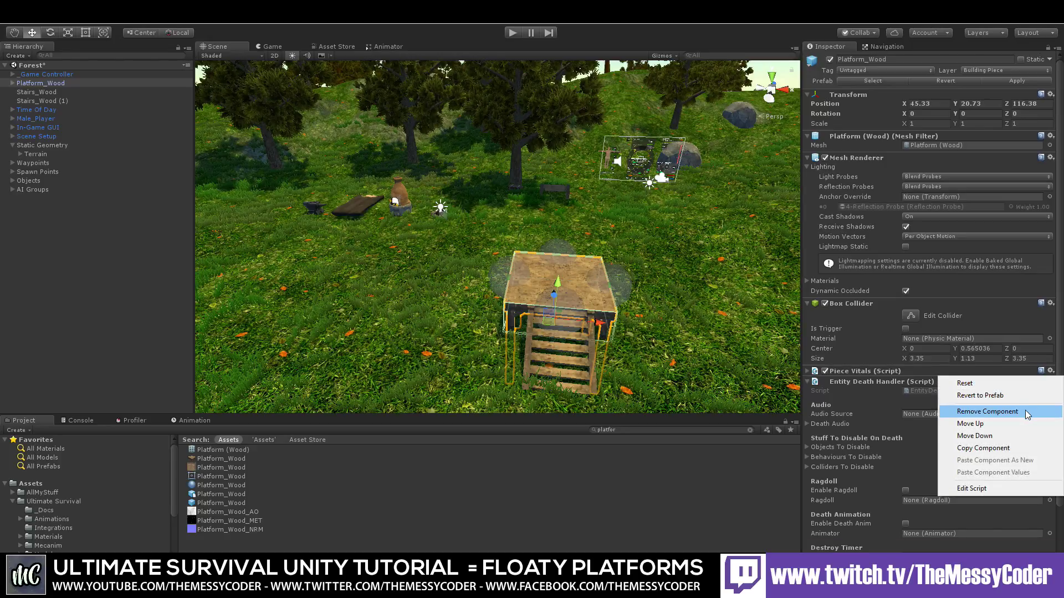
{"action": "left_click", "coordinate": [992, 411]}
{"action": "left_click", "coordinate": [1052, 371]}
{"action": "left_click", "coordinate": [1051, 375]}
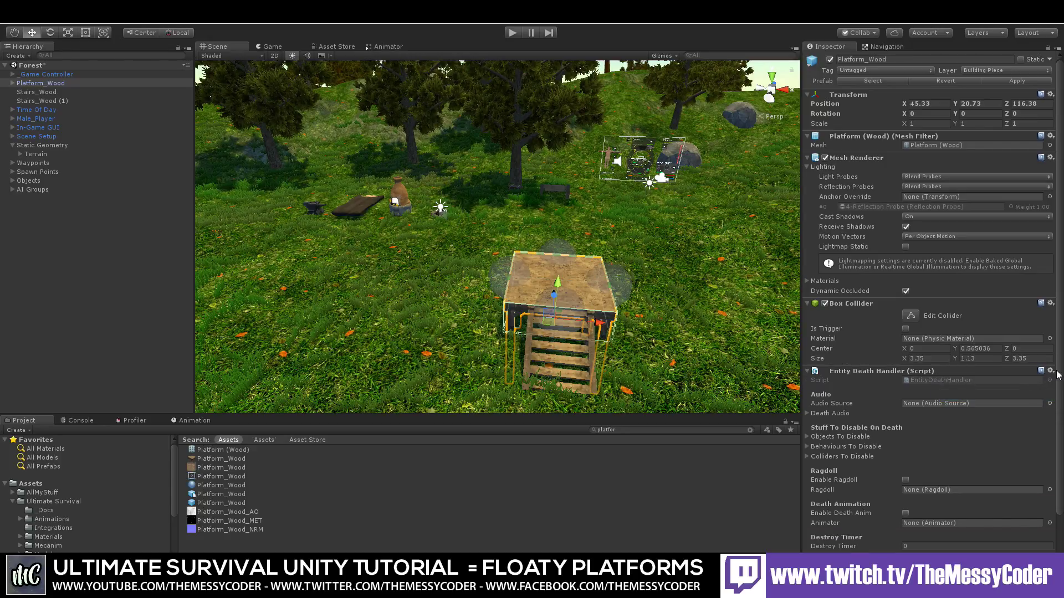
{"action": "left_click", "coordinate": [1051, 376]}
{"action": "left_click", "coordinate": [1017, 411]}
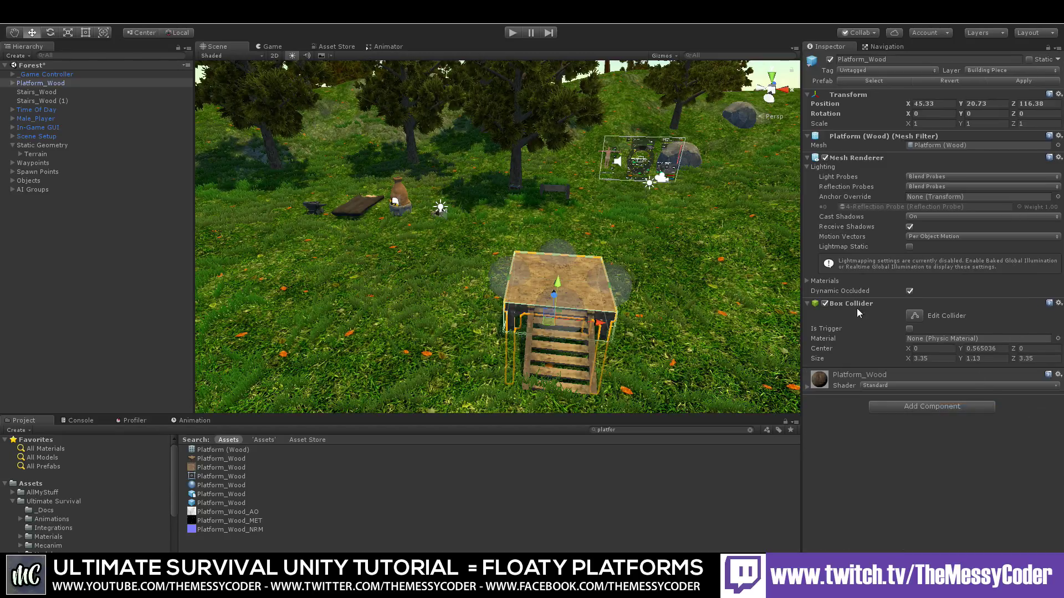
Step: Delete the platform's Hitbox and four Socket (Side) children, breaking the prefab
{"action": "left_click", "coordinate": [12, 83]}
{"action": "left_click", "coordinate": [44, 95]}
{"action": "left_click", "coordinate": [47, 127], "text": "shift"}
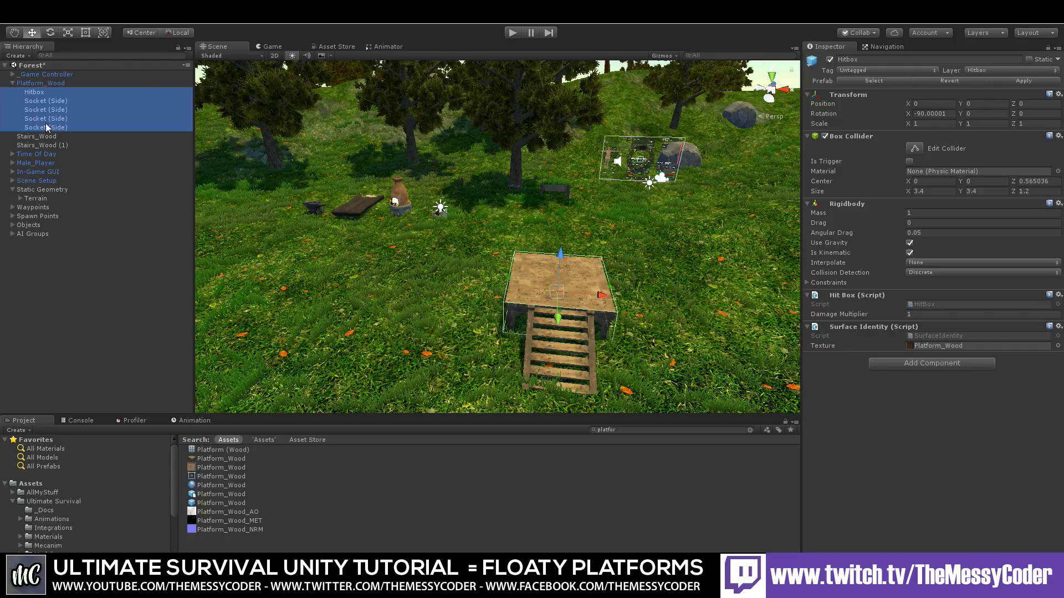
{"action": "key", "text": "Delete"}
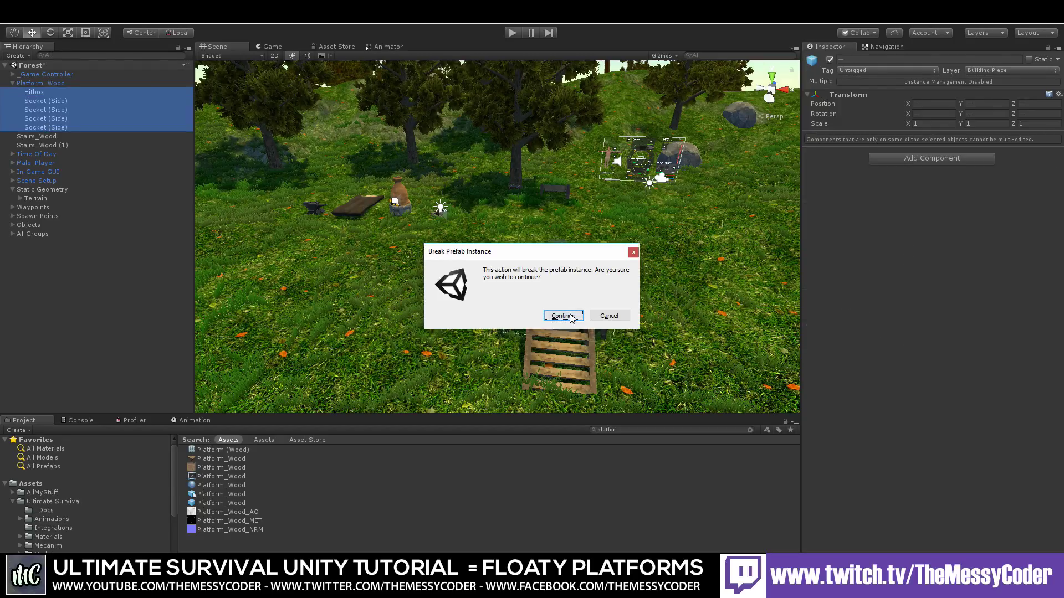
{"action": "left_click", "coordinate": [563, 315]}
Step: Duplicate Platform_Wood and slide Platform_Wood (1) along Z to 126.42, beside the second stairs
{"action": "left_click", "coordinate": [42, 84]}
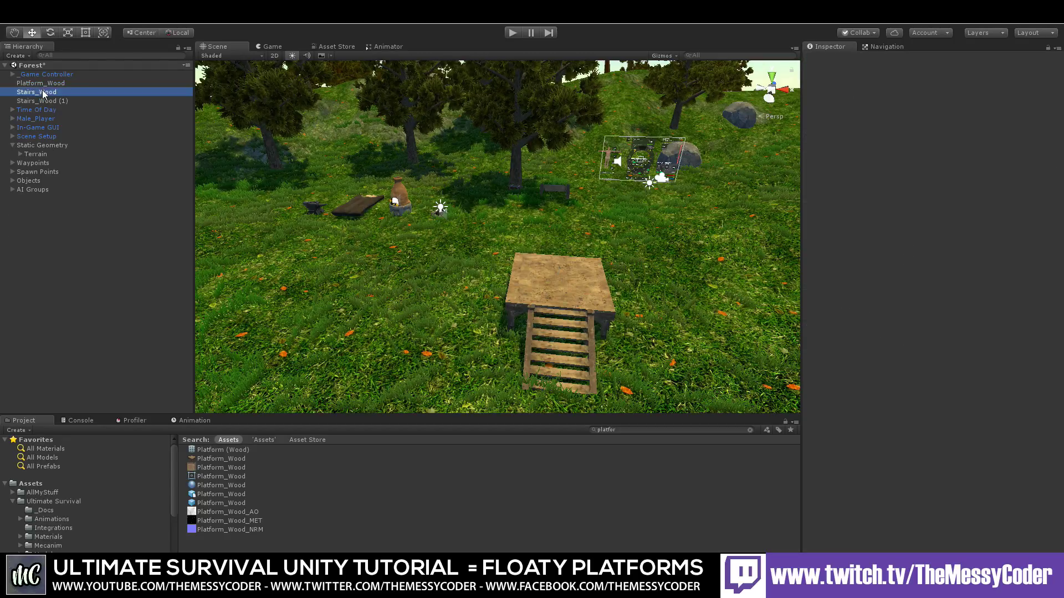
{"action": "right_click", "coordinate": [42, 84]}
{"action": "left_click", "coordinate": [76, 133]}
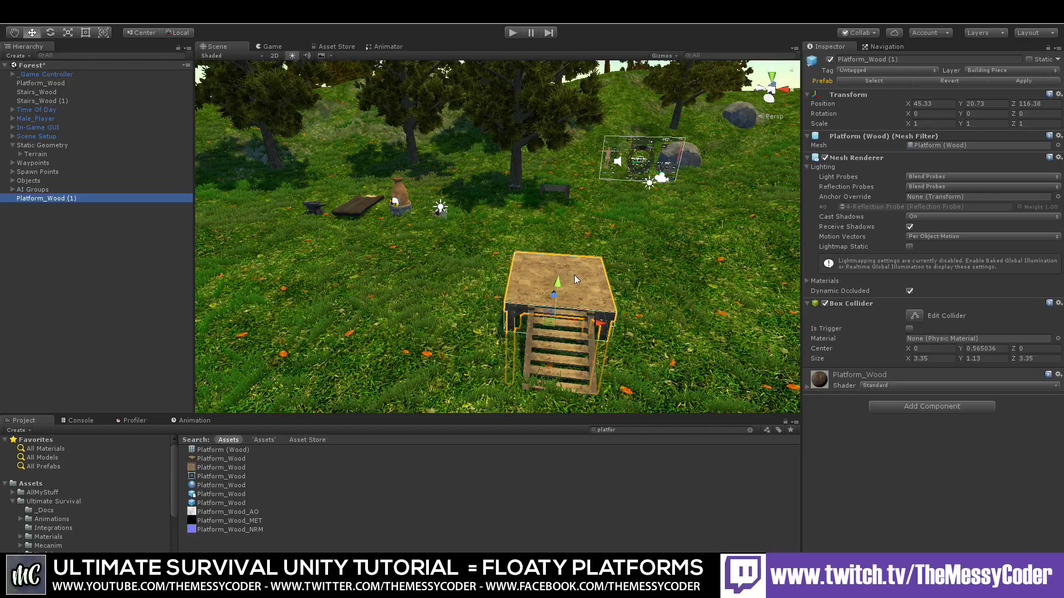
{"action": "left_click_drag", "start_coordinate": [551, 301], "coordinate": [485, 128]}
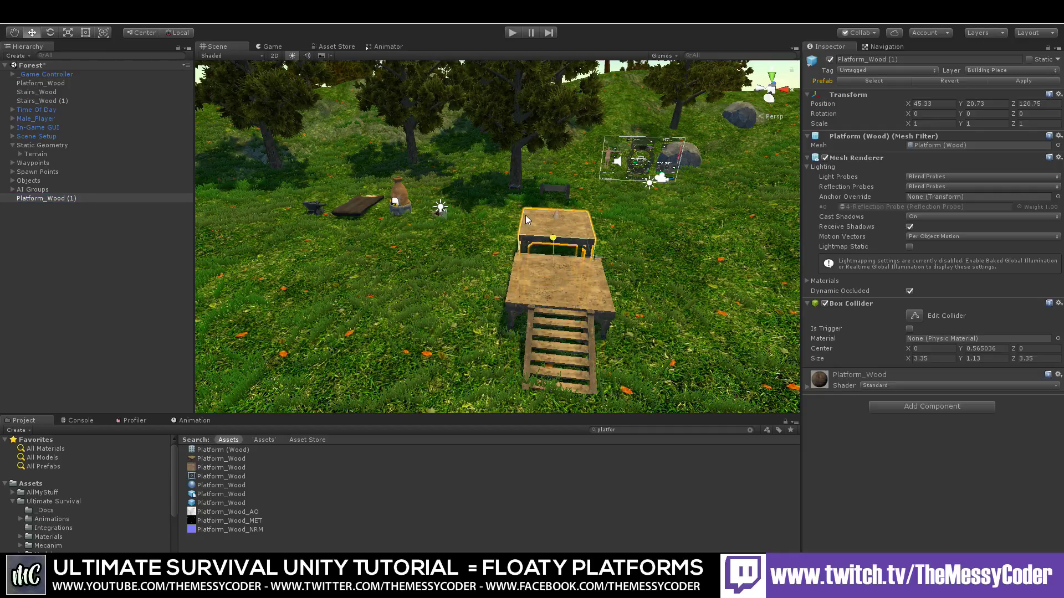
{"action": "key", "text": "f"}
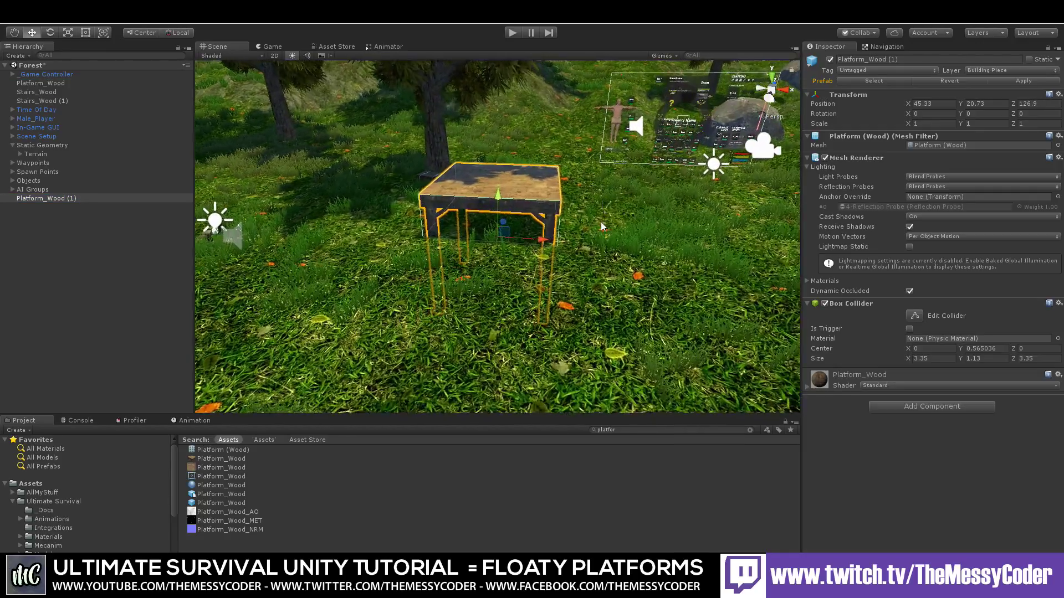
{"action": "right_click_drag", "start_coordinate": [485, 128], "coordinate": [480, 266]}
{"action": "middle_click_drag", "start_coordinate": [481, 266], "coordinate": [450, 336]}
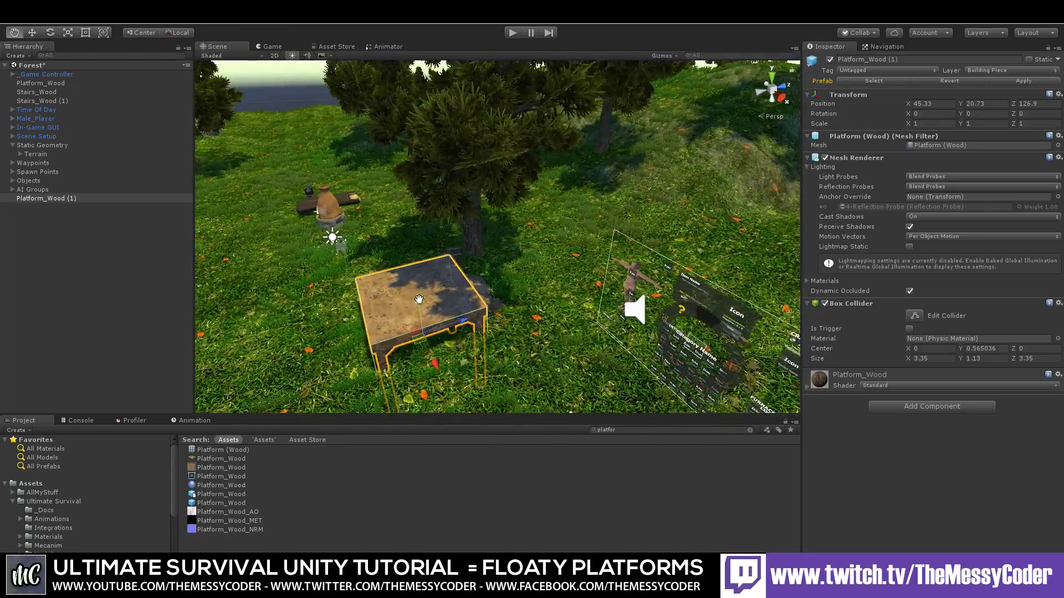
{"action": "left_click_drag", "start_coordinate": [442, 348], "coordinate": [537, 309]}
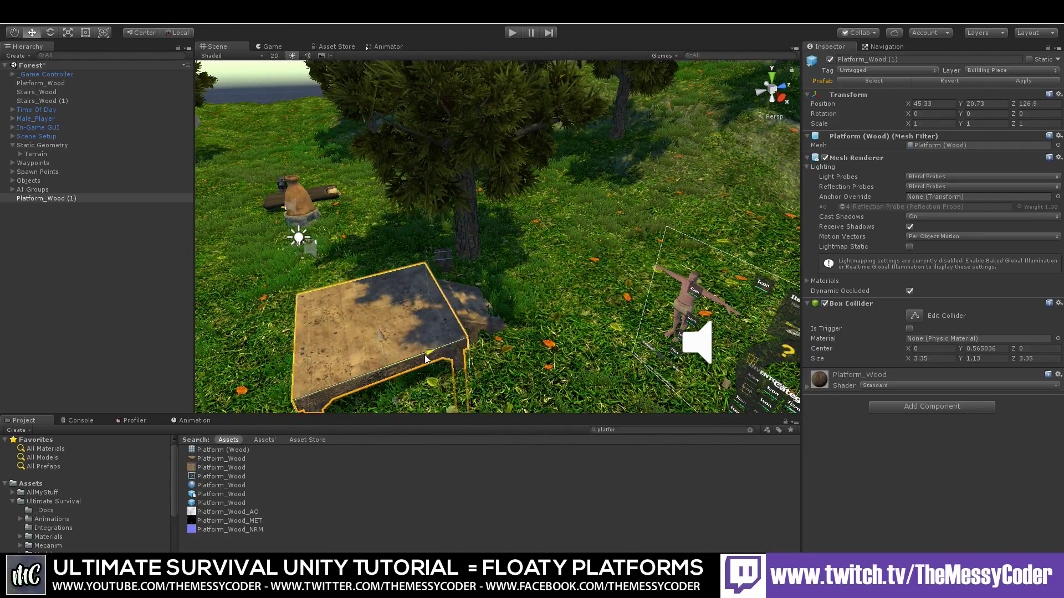
{"action": "right_click_drag", "start_coordinate": [536, 309], "coordinate": [383, 325]}
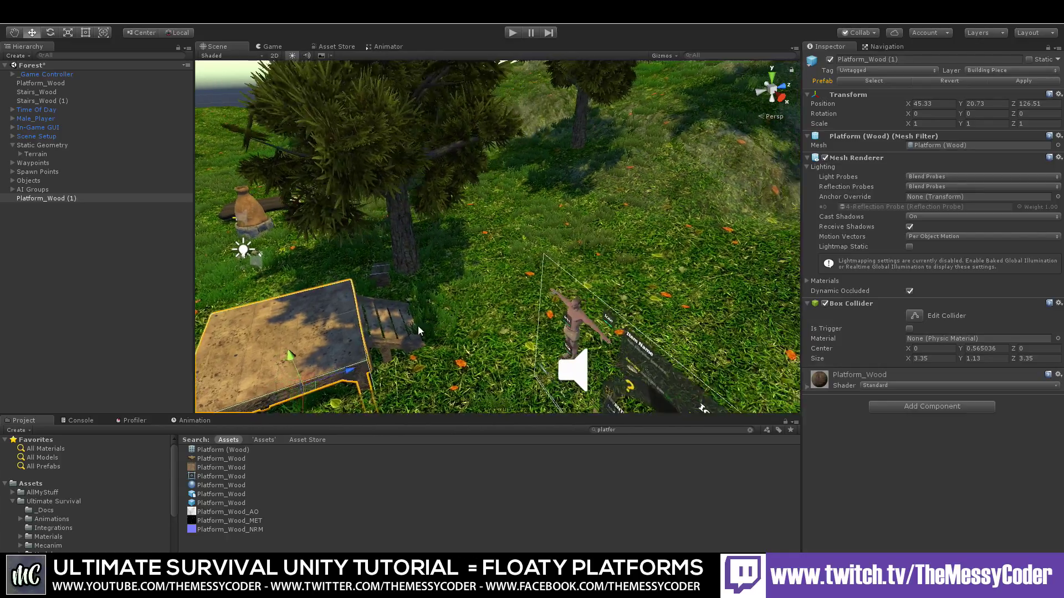
{"action": "left_click_drag", "start_coordinate": [385, 314], "coordinate": [386, 321]}
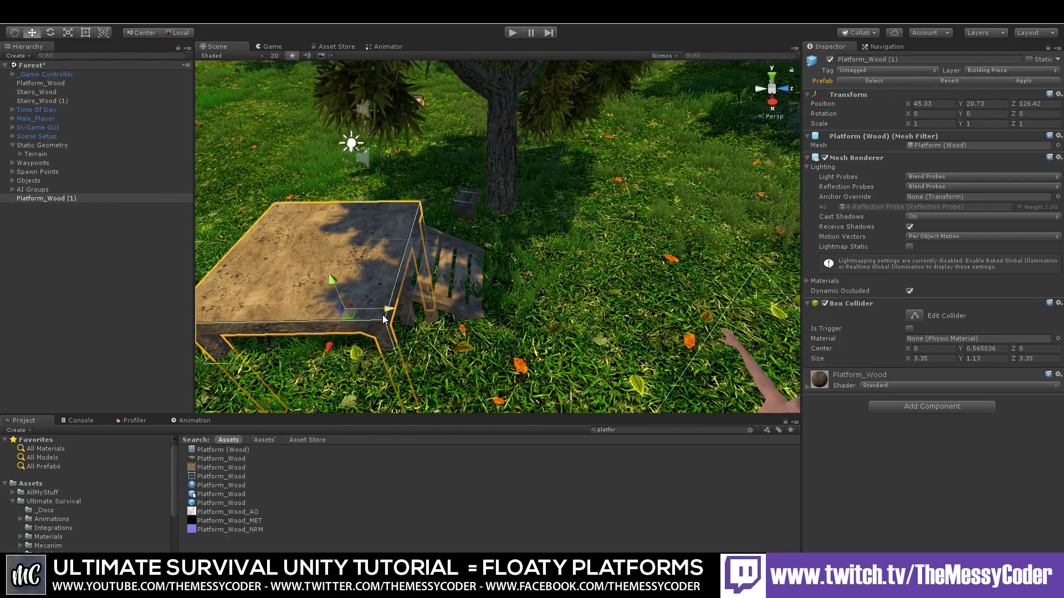
{"action": "mouse_move", "coordinate": [387, 322]}
{"action": "right_mouse_down"}
{"action": "mouse_move", "coordinate": [798, 299]}
{"action": "mouse_move", "coordinate": [588, 200]}
{"action": "right_mouse_up"}
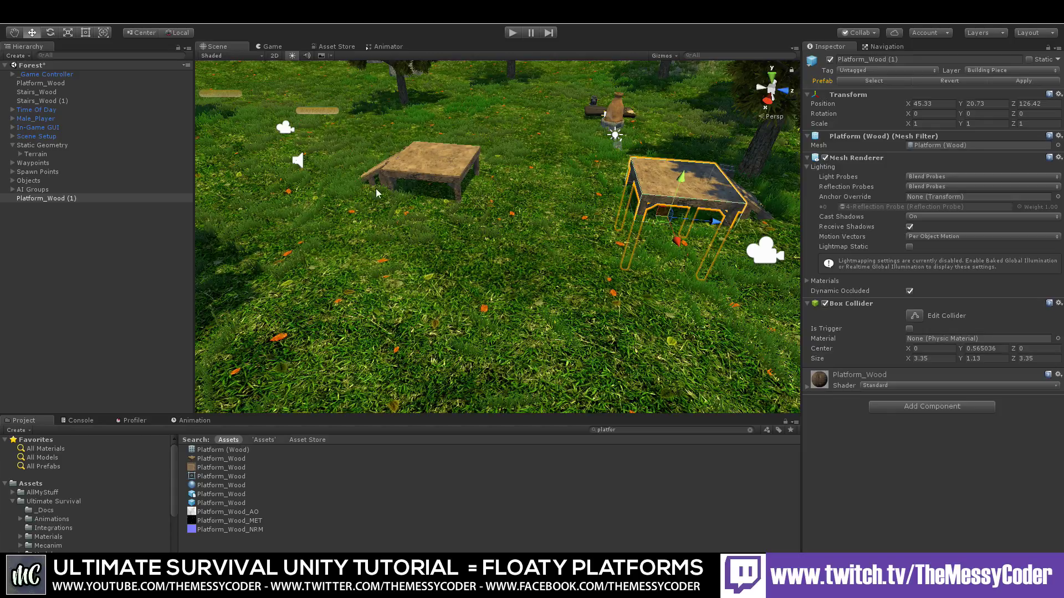
Step: Place a Floor_Wood piece beside the left platform, sliding it along Z
{"action": "type", "text": "floor"}
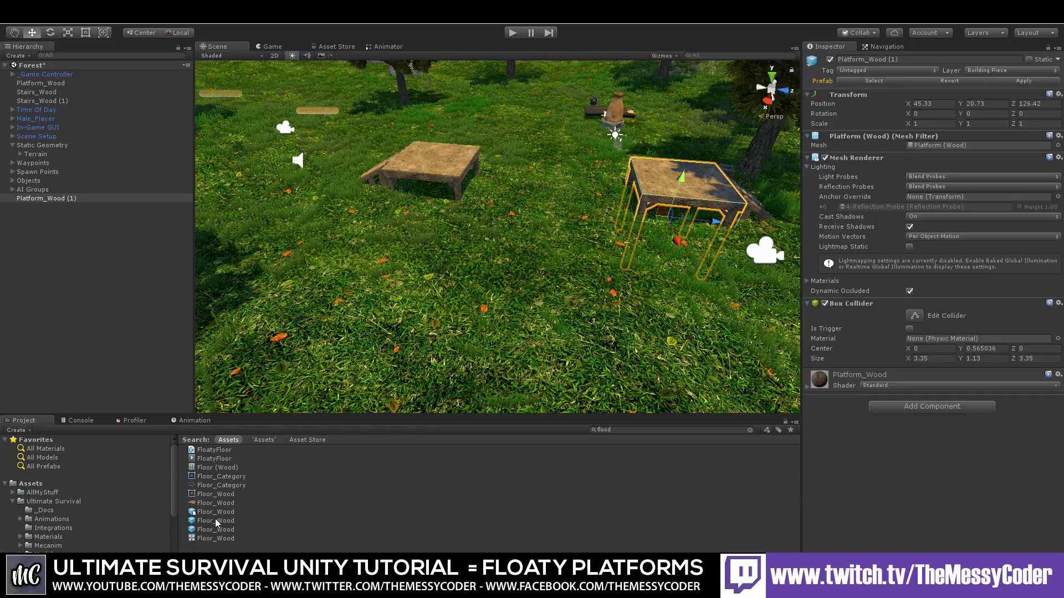
{"action": "left_click", "coordinate": [212, 529]}
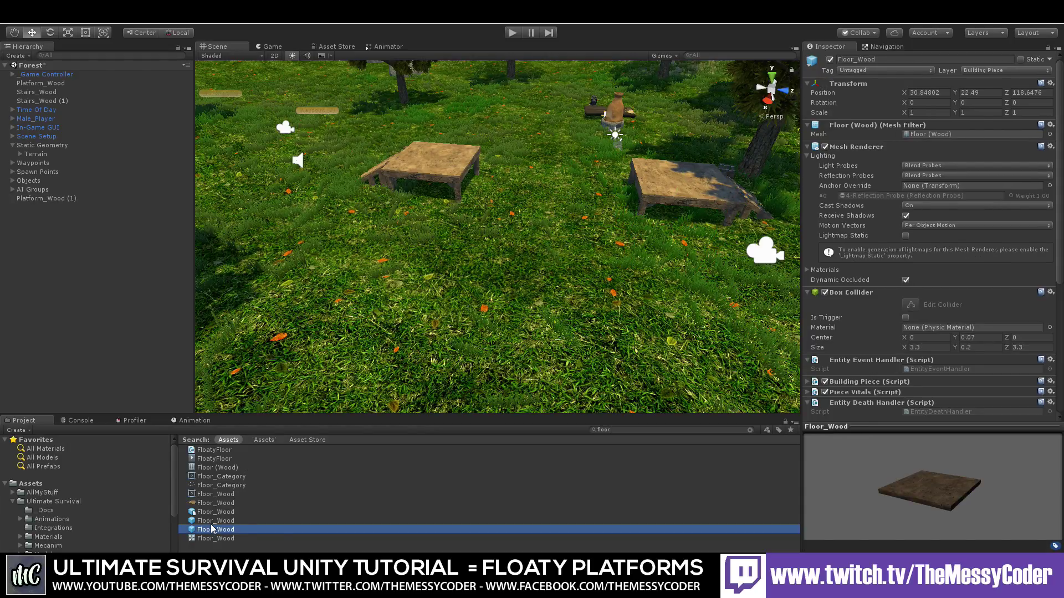
{"action": "left_click", "coordinate": [214, 521]}
{"action": "left_click", "coordinate": [213, 530]}
{"action": "left_click_drag", "start_coordinate": [214, 530], "coordinate": [463, 174]}
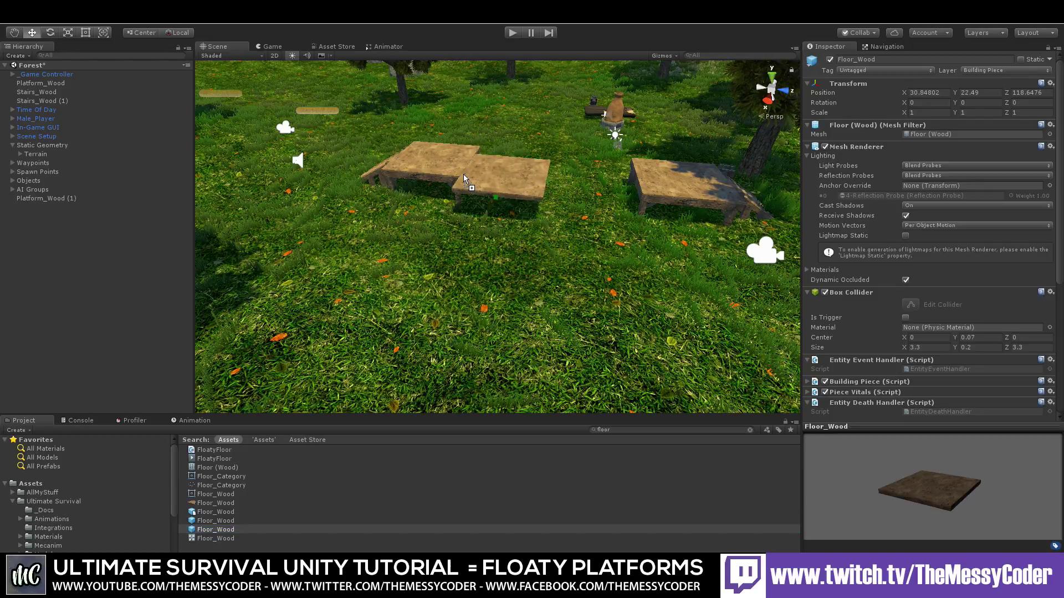
{"action": "left_click_drag", "start_coordinate": [463, 174], "coordinate": [451, 98]}
{"action": "scroll", "coordinate": [455, 167], "scroll_direction": "up", "scroll_amount": 4}
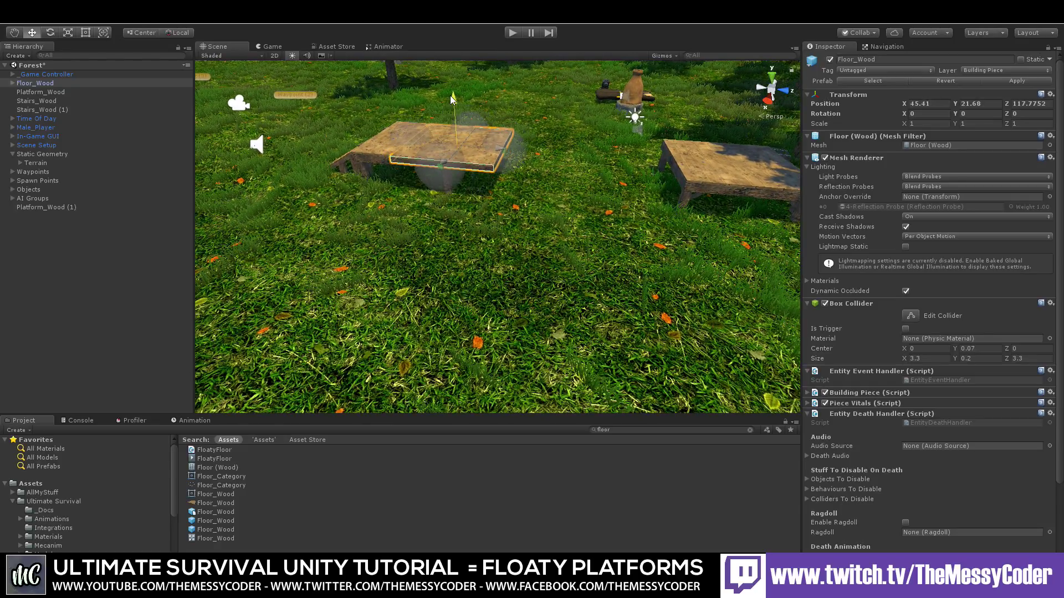
{"action": "left_click_drag", "start_coordinate": [489, 150], "coordinate": [547, 145]}
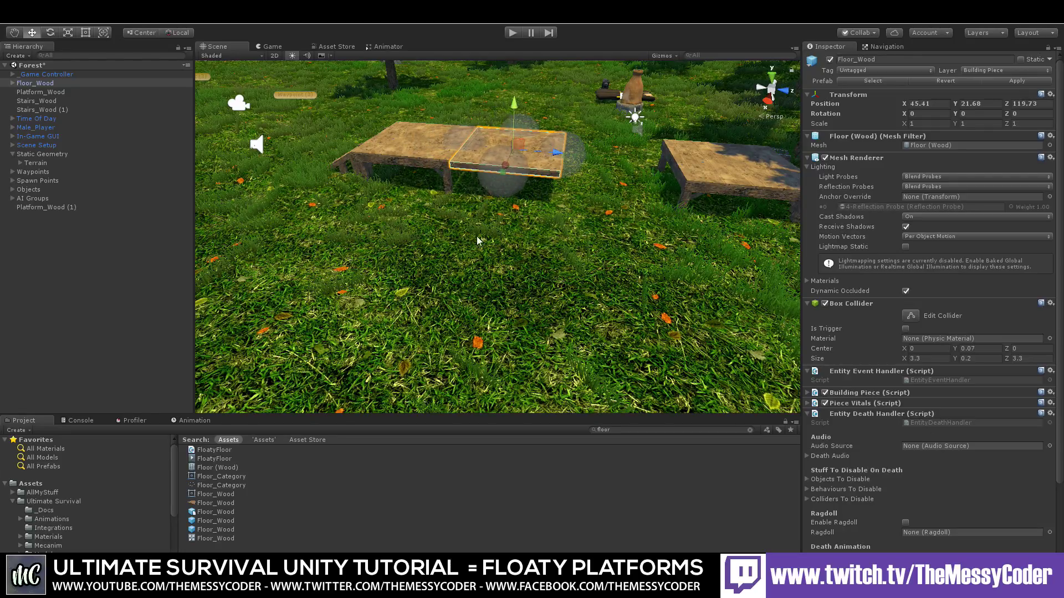
{"action": "right_click_drag", "start_coordinate": [478, 240], "coordinate": [535, 179]}
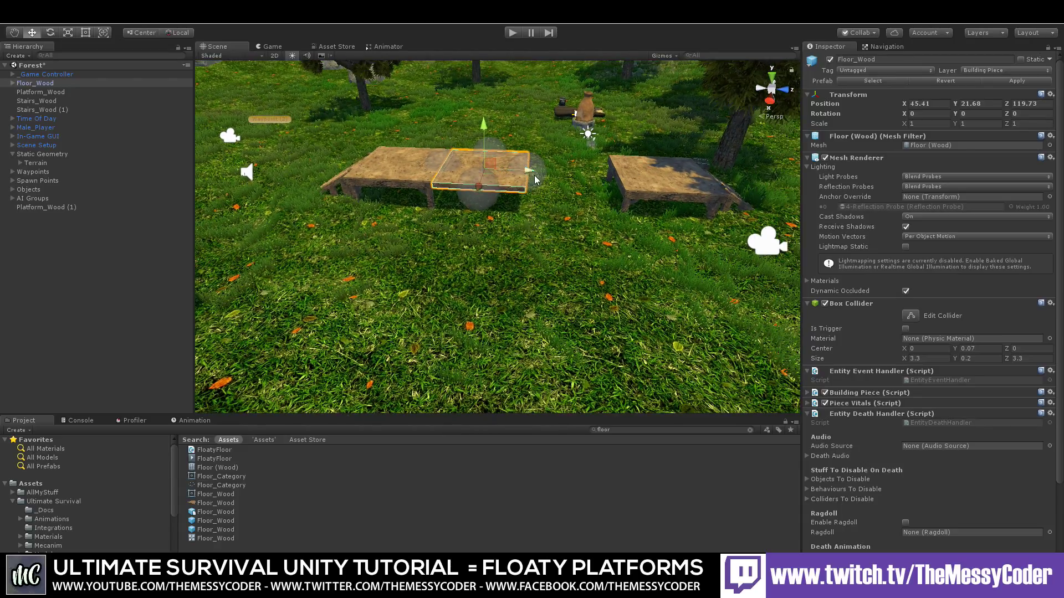
Step: Move the floor, stairs and Platform_Wood together to the left along X and Z
{"action": "left_click_drag", "start_coordinate": [292, 125], "coordinate": [576, 257]}
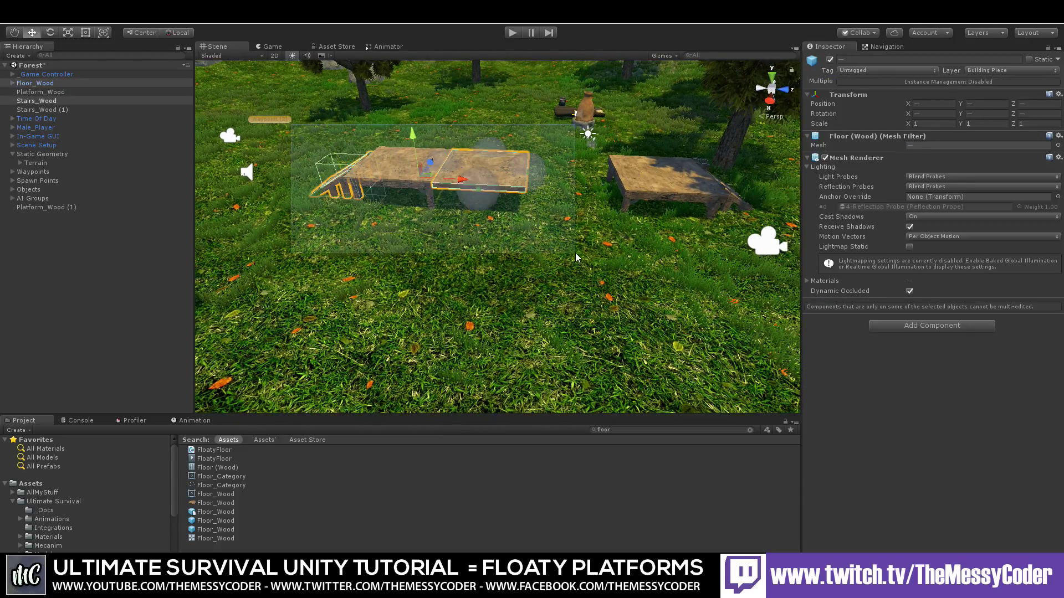
{"action": "left_click_drag", "start_coordinate": [461, 179], "coordinate": [388, 178]}
{"action": "left_click", "coordinate": [402, 178], "text": "shift"}
{"action": "left_click_drag", "start_coordinate": [479, 209], "coordinate": [407, 244]}
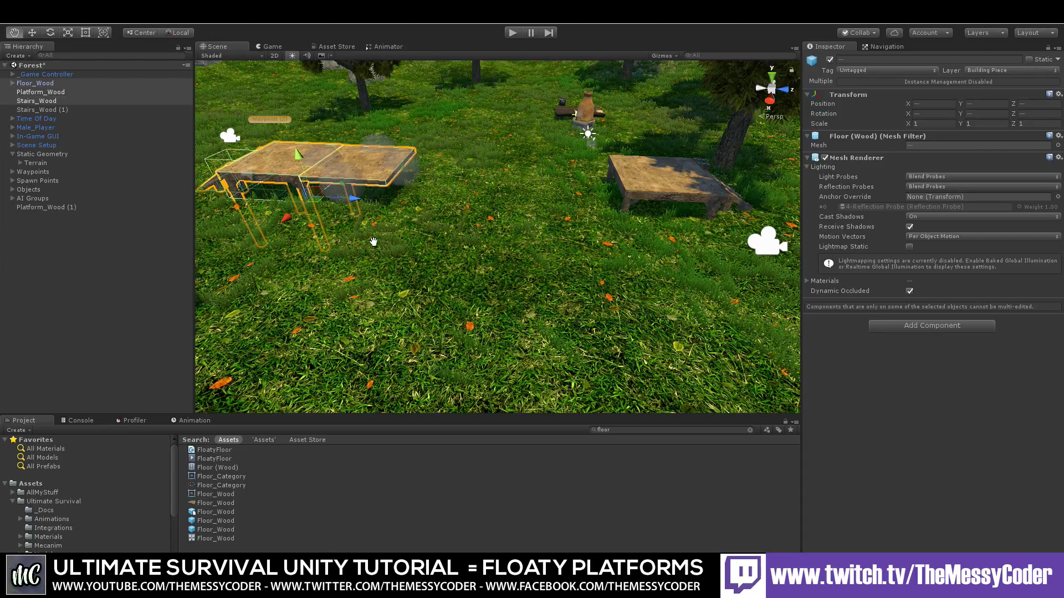
{"action": "scroll", "coordinate": [407, 247], "scroll_direction": "up", "scroll_amount": 3}
{"action": "left_click", "coordinate": [388, 186]}
Step: Remove Floor_Wood's Entity Death Handler, Piece Vitals, Building Piece and Entity Event Handler components
{"action": "left_click", "coordinate": [410, 165]}
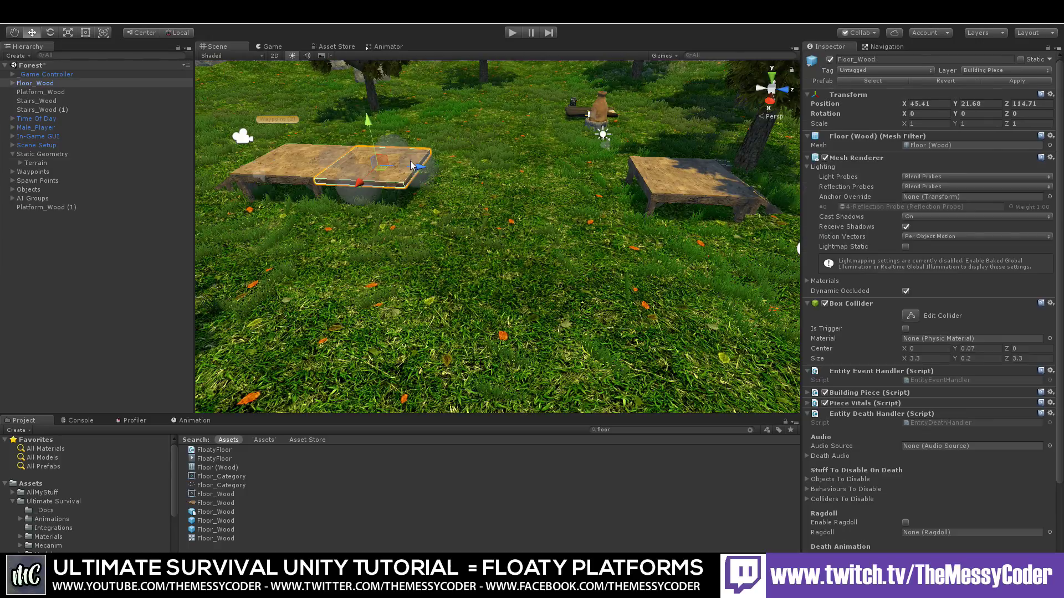
{"action": "left_click", "coordinate": [1054, 413]}
{"action": "left_click", "coordinate": [1058, 414]}
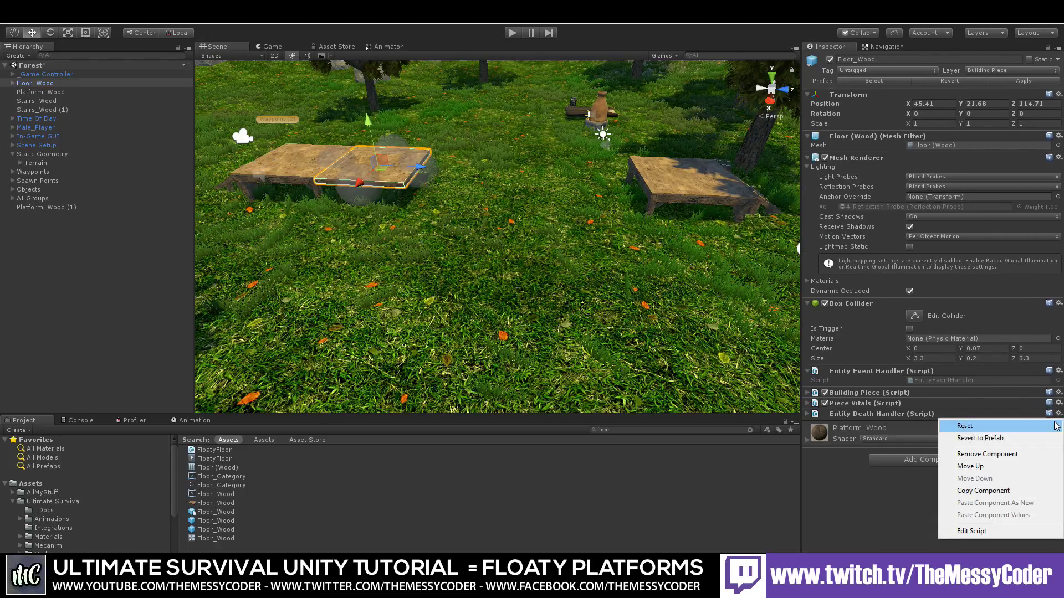
{"action": "left_click", "coordinate": [987, 452]}
{"action": "left_click", "coordinate": [1059, 405]}
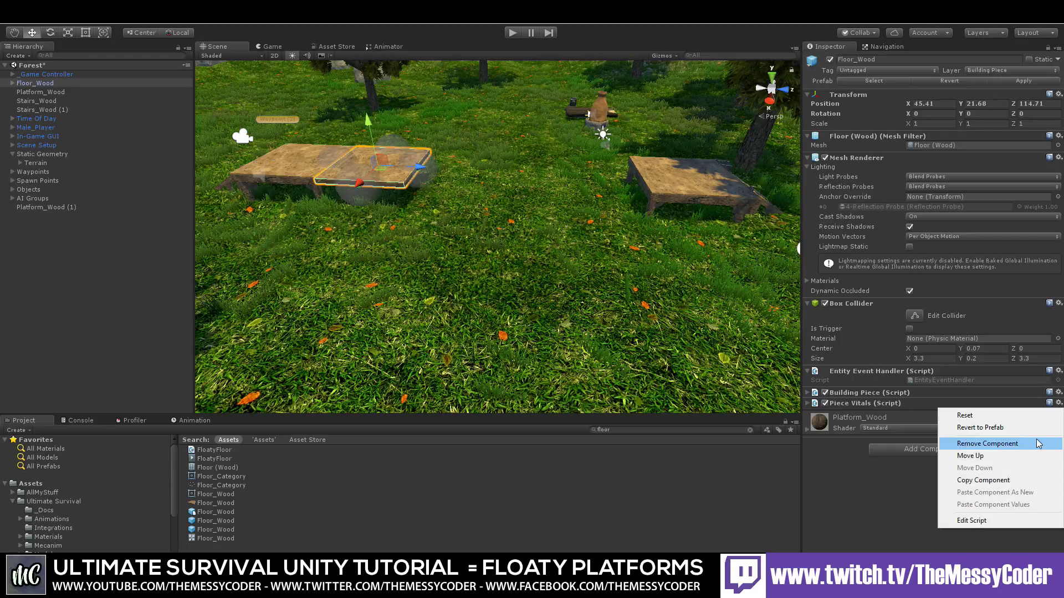
{"action": "left_click", "coordinate": [988, 444]}
{"action": "left_click", "coordinate": [1058, 392]}
{"action": "left_click", "coordinate": [987, 433]}
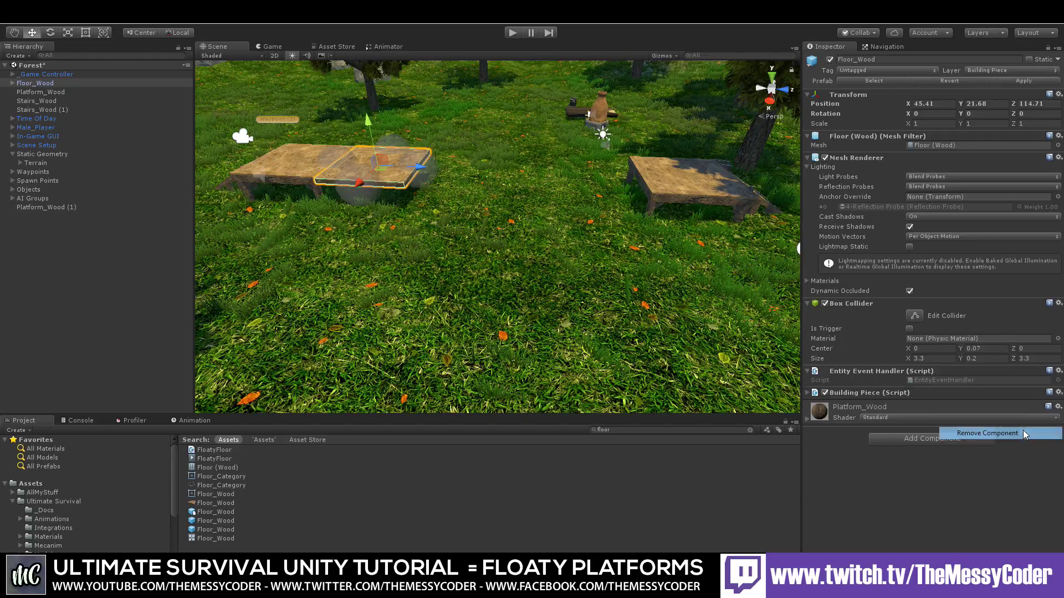
{"action": "left_click", "coordinate": [1060, 370]}
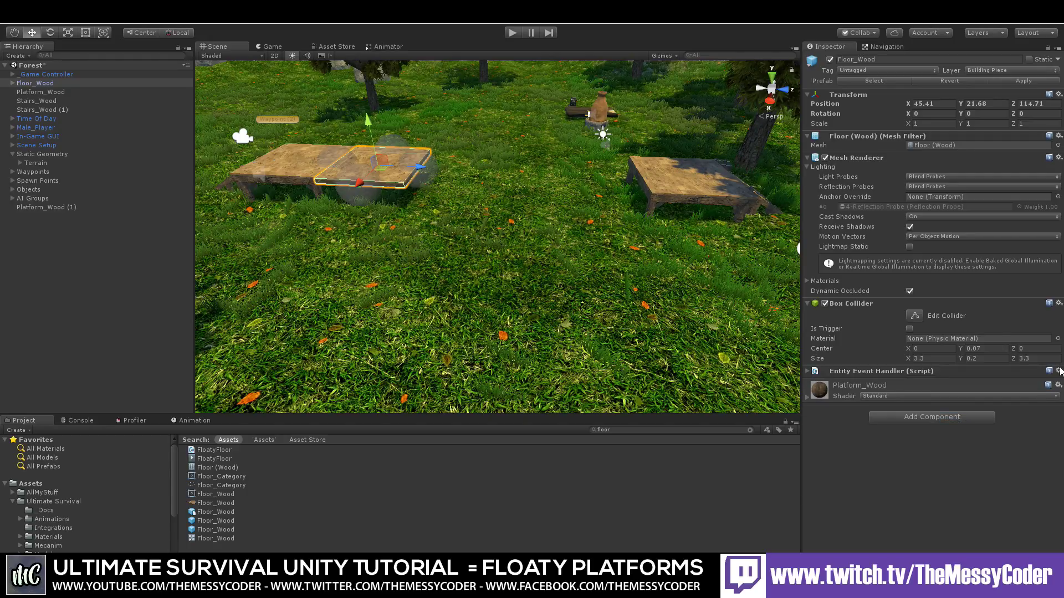
{"action": "left_click", "coordinate": [1058, 371]}
{"action": "left_click", "coordinate": [1030, 422]}
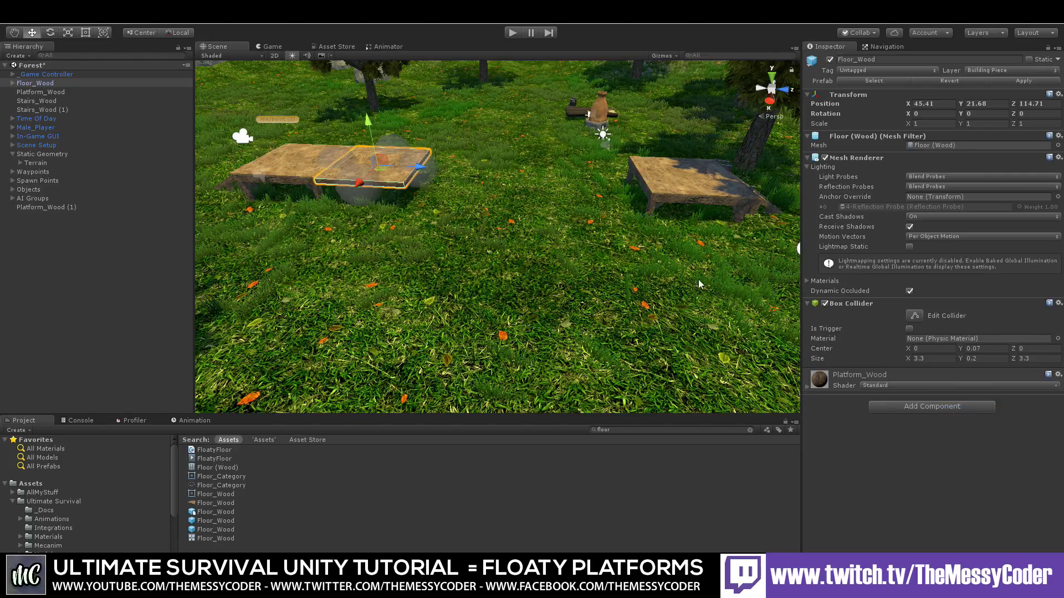
Step: Scale Floor_Wood to 0.8517157, push it against the other platform, and enter play mode
{"action": "middle_click_drag", "start_coordinate": [542, 281], "coordinate": [405, 266]}
{"action": "scroll", "coordinate": [371, 224], "scroll_direction": "up", "scroll_amount": 3}
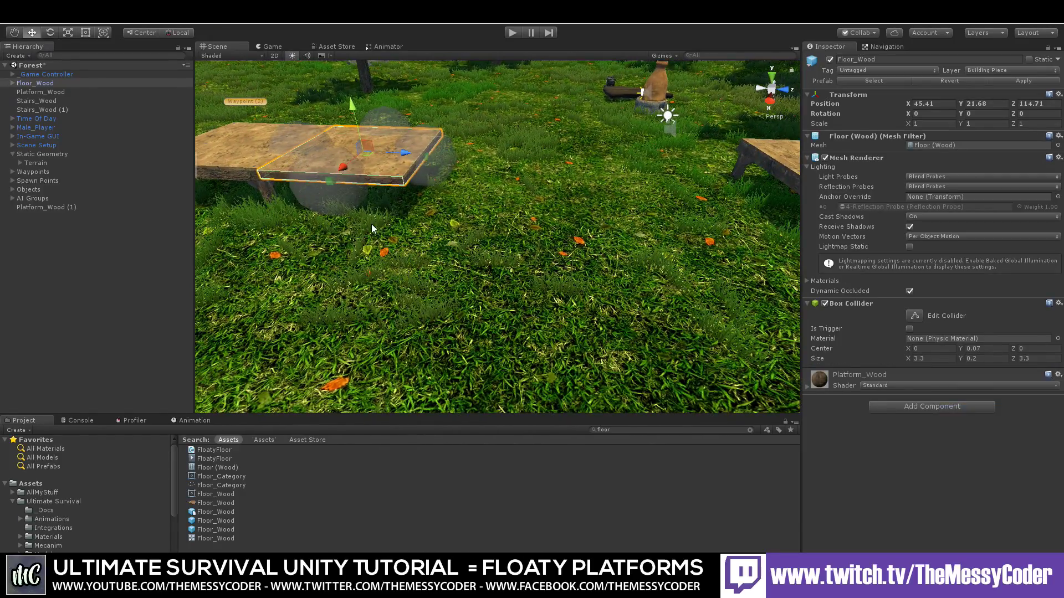
{"action": "left_click", "coordinate": [69, 34]}
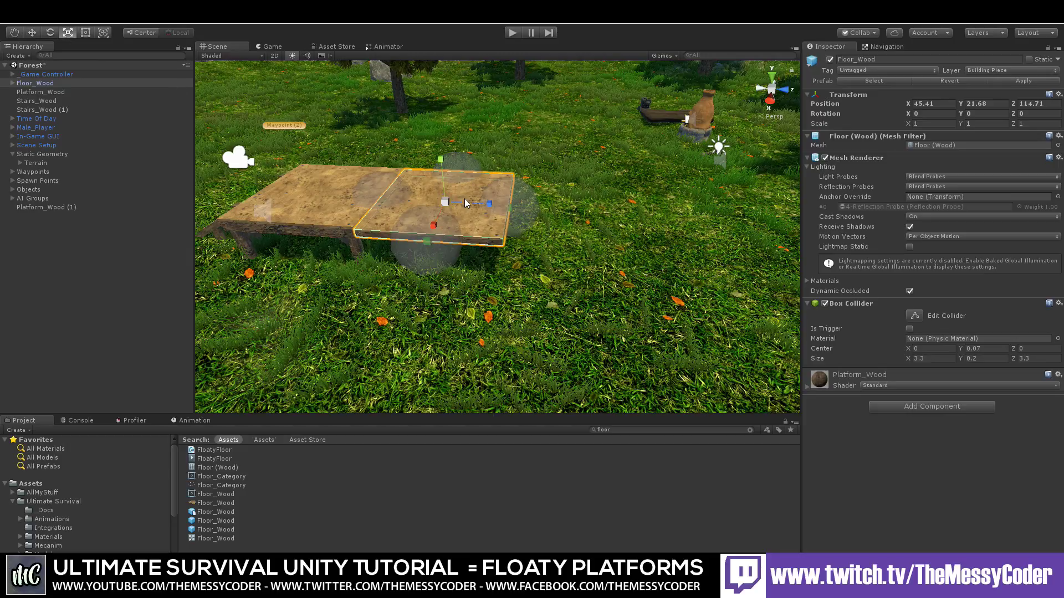
{"action": "left_click_drag", "start_coordinate": [446, 203], "coordinate": [449, 211]}
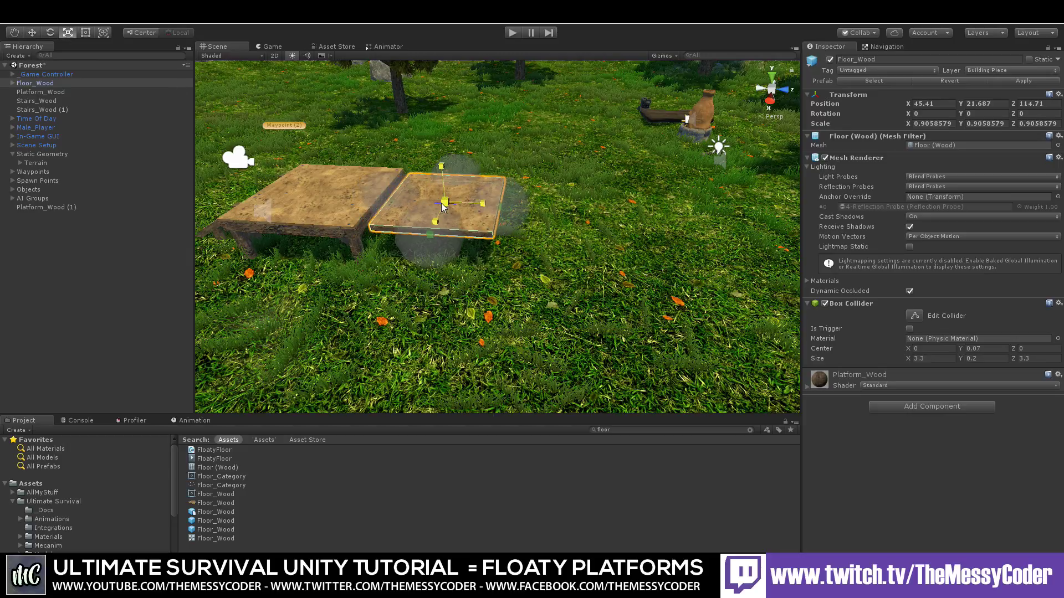
{"action": "left_click", "coordinate": [40, 36]}
{"action": "left_click_drag", "start_coordinate": [486, 205], "coordinate": [474, 205]}
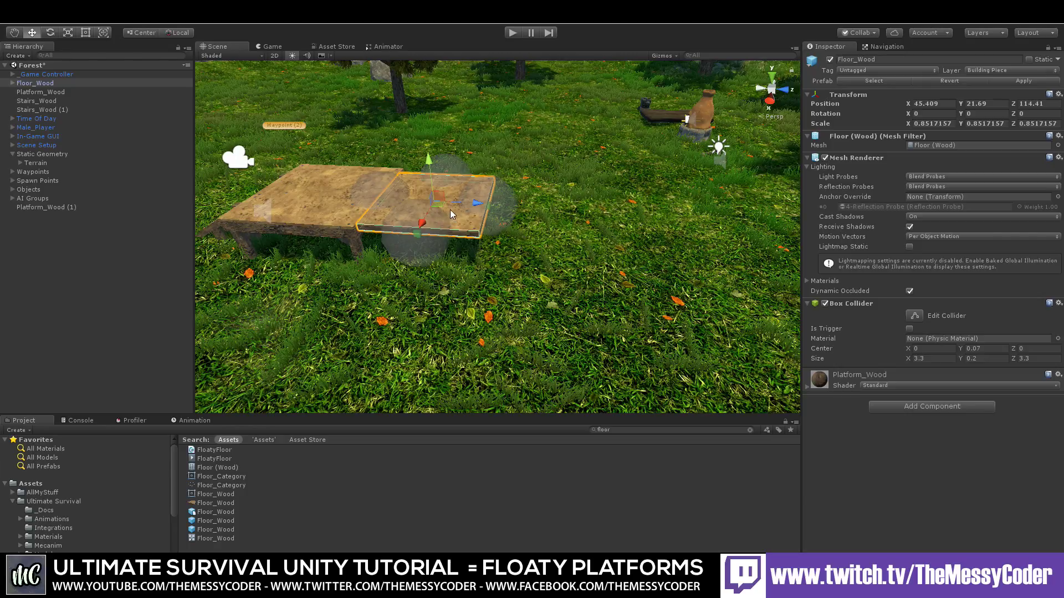
{"action": "left_click_drag", "start_coordinate": [470, 214], "coordinate": [973, 233], "text": "alt"}
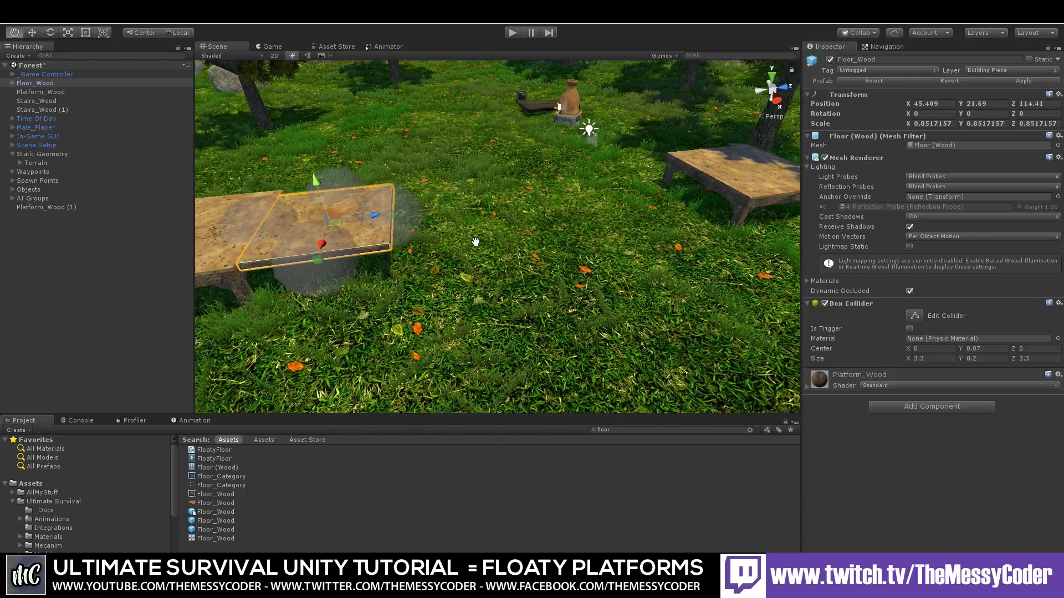
{"action": "left_click_drag", "start_coordinate": [555, 266], "coordinate": [359, 264], "text": "alt"}
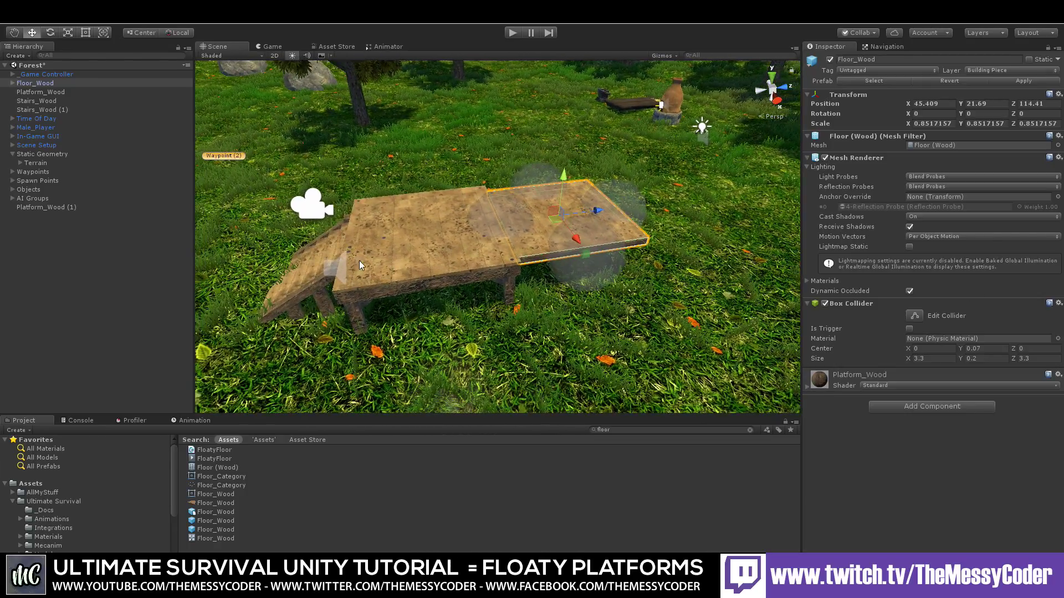
{"action": "left_click", "coordinate": [510, 36]}
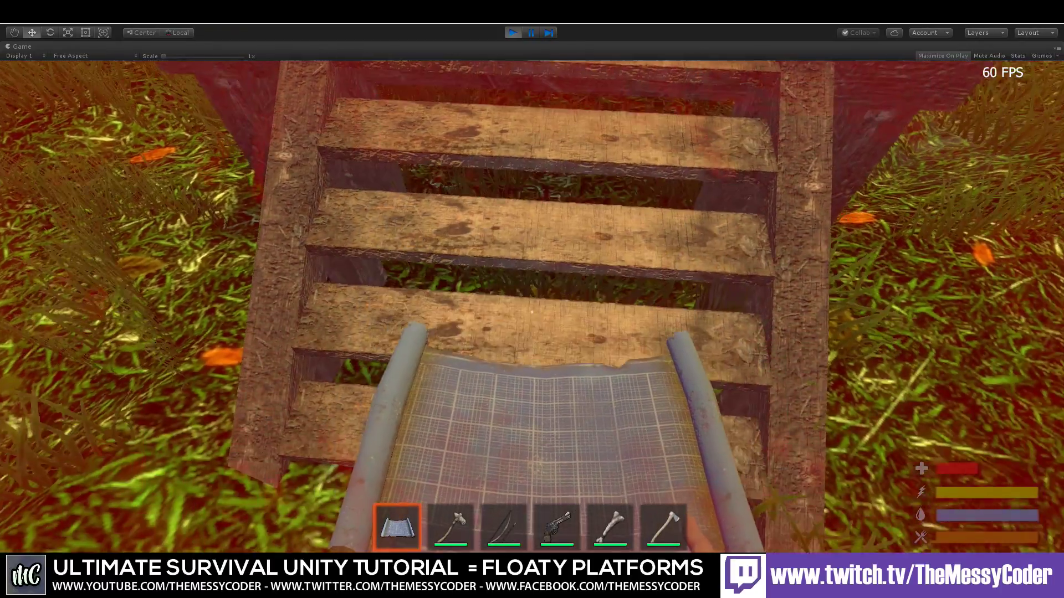
Step: End the play-test and move Male_Player back away from the platforms
{"action": "key", "text": "s"}
{"action": "key", "text": "s"}
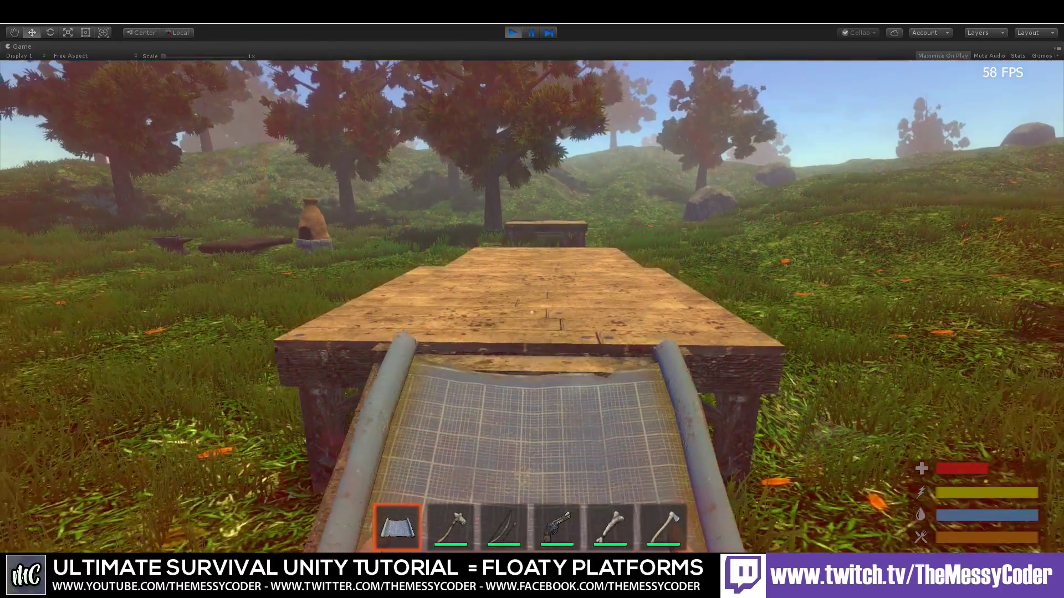
{"action": "key", "text": "ctrl+p"}
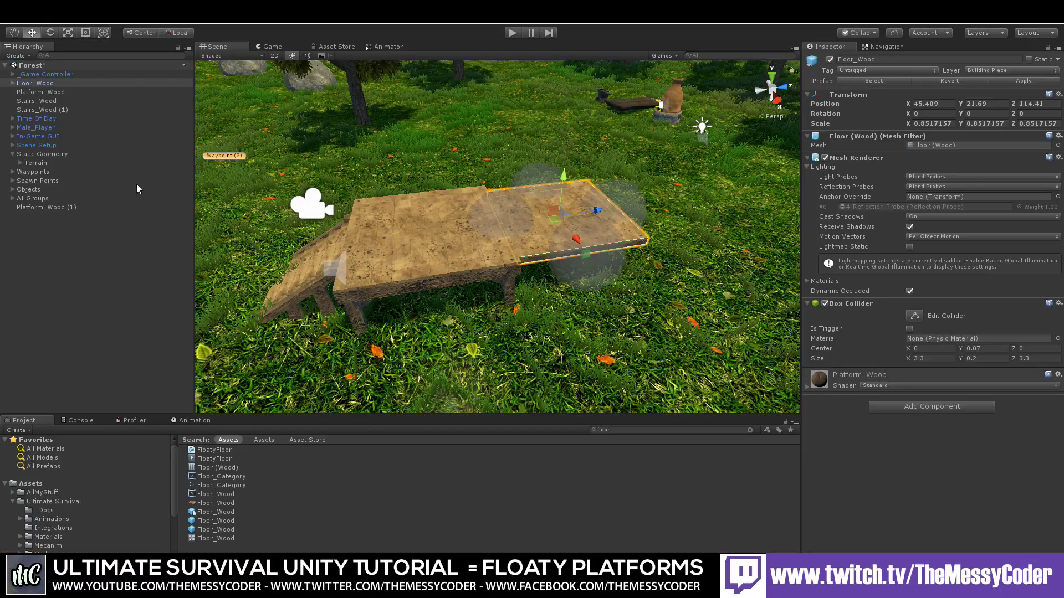
{"action": "left_click", "coordinate": [48, 118]}
{"action": "left_click", "coordinate": [38, 128]}
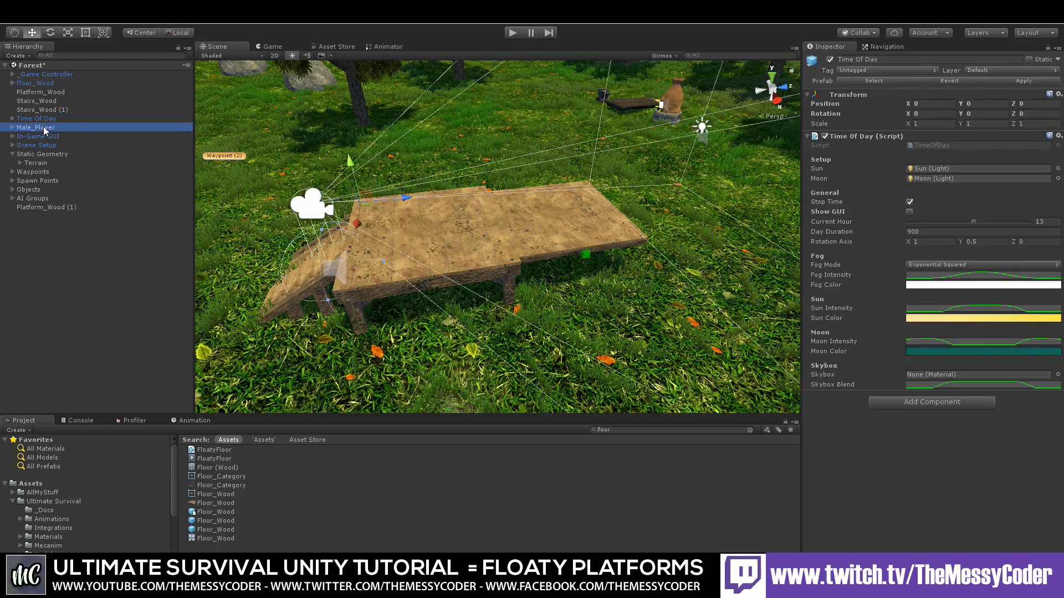
{"action": "left_click_drag", "start_coordinate": [408, 198], "coordinate": [279, 225]}
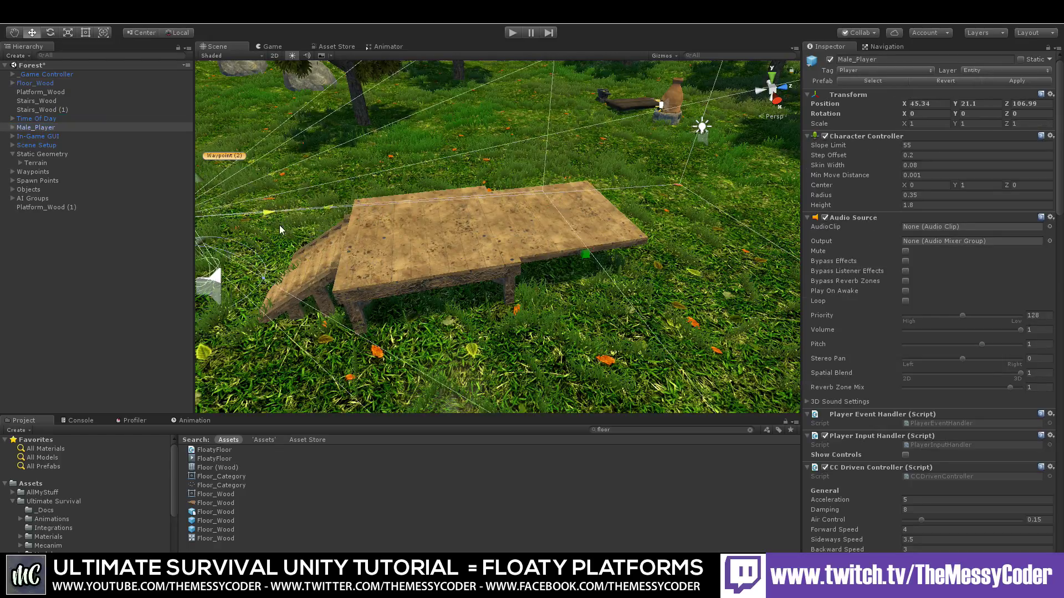
Step: Play-test again, walking the player onto the wooden platforms, then stop
{"action": "left_click", "coordinate": [508, 34]}
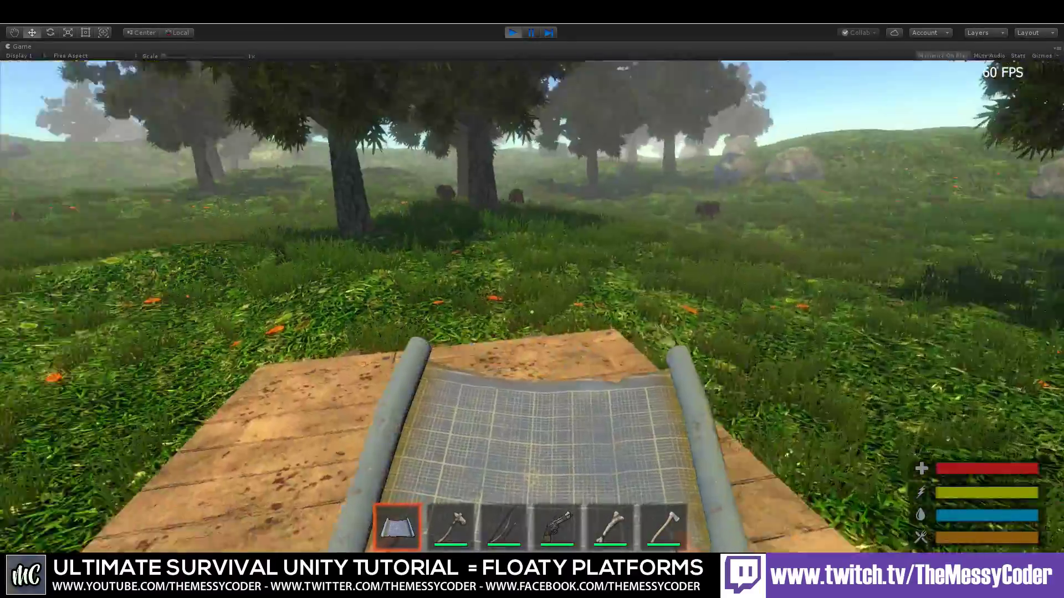
{"action": "mouse_move", "coordinate": [532, 299]}
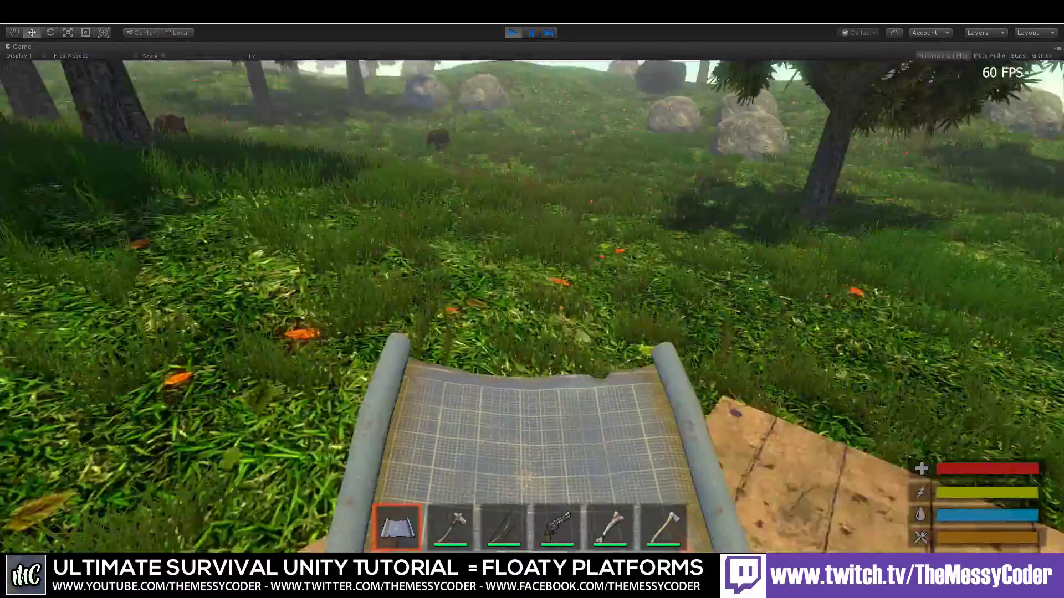
{"action": "key", "text": "ctrl+p"}
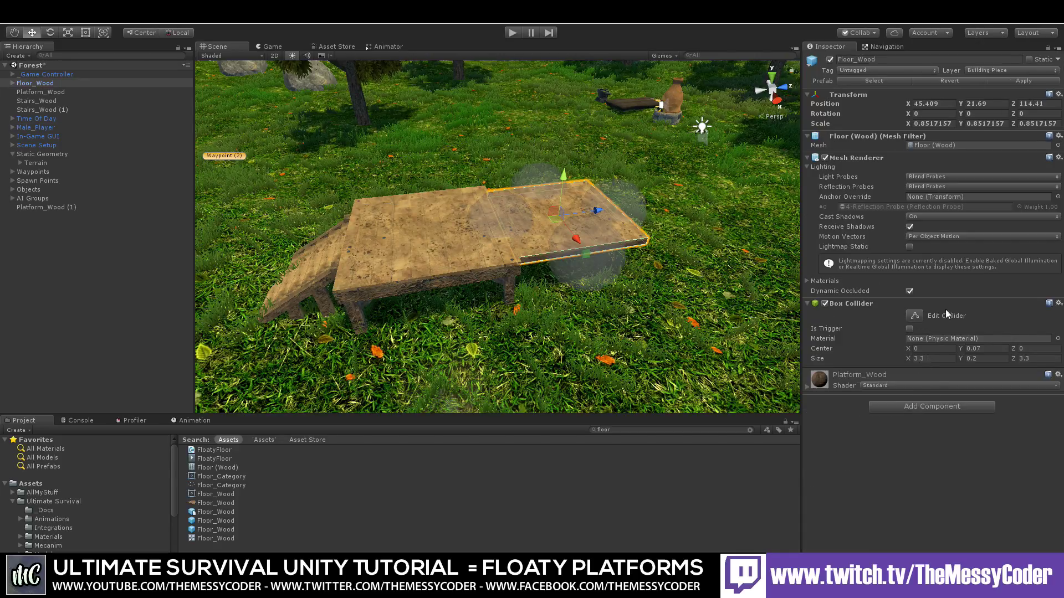
Step: Add a second Box Collider to Floor_Wood; make the first a trigger with Center Y 0.81, Size Y 1.28
{"action": "left_click", "coordinate": [1059, 303]}
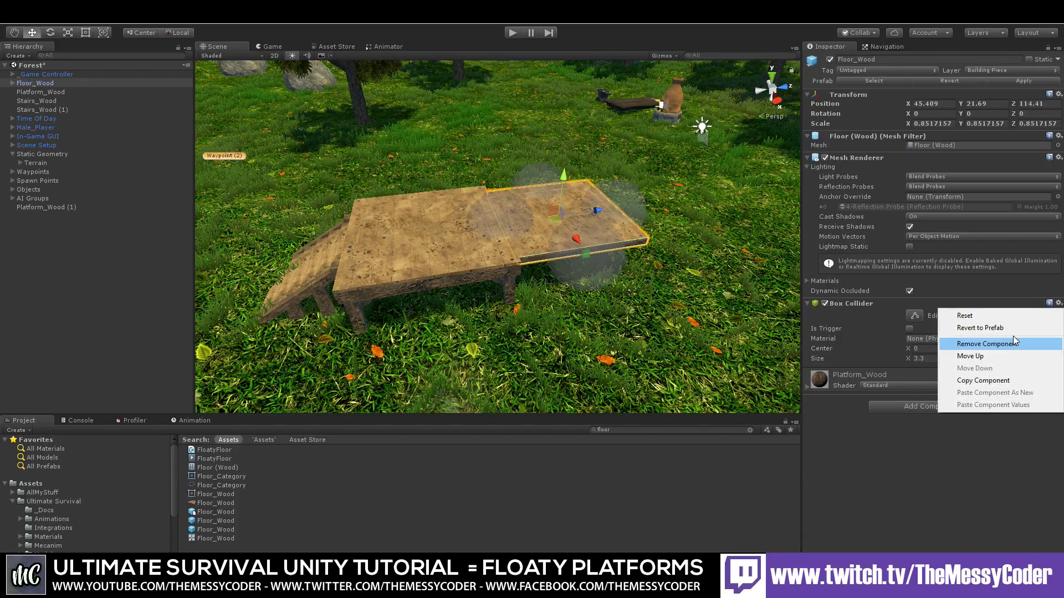
{"action": "left_click", "coordinate": [895, 407]}
{"action": "left_click", "coordinate": [895, 407]}
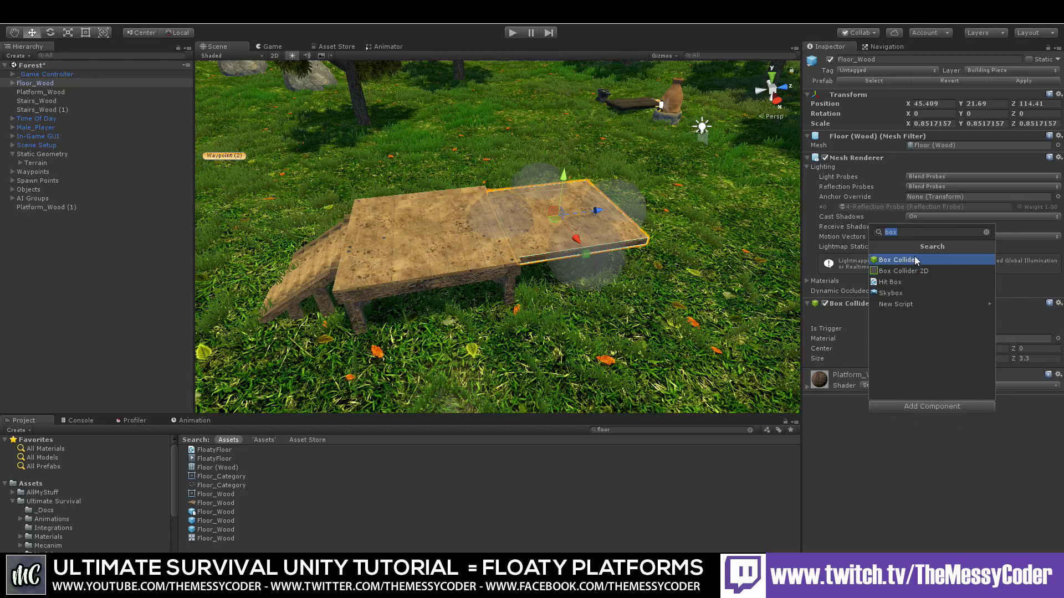
{"action": "left_click", "coordinate": [886, 260]}
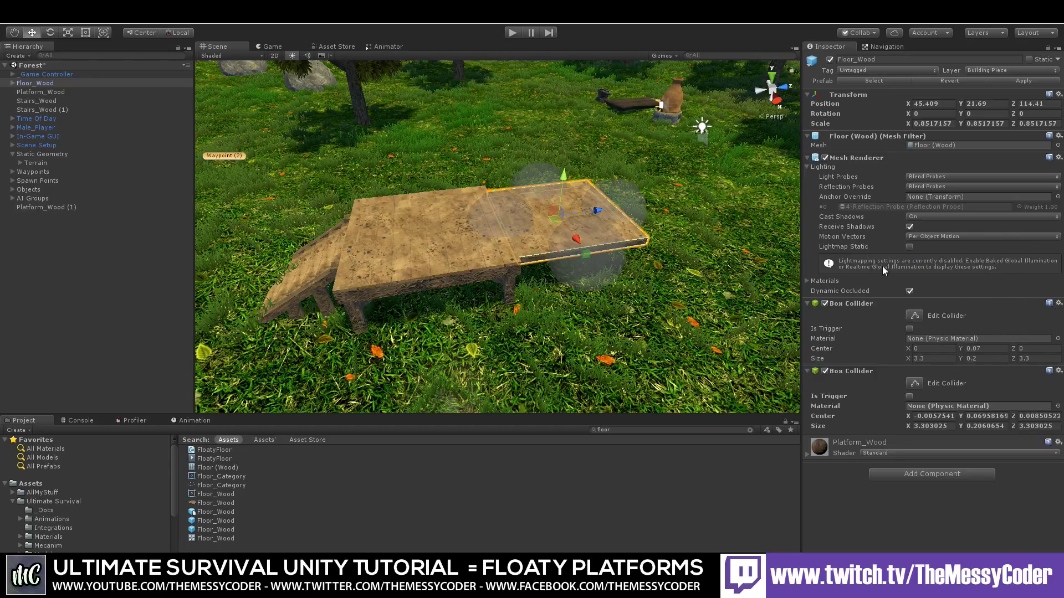
{"action": "left_click", "coordinate": [909, 329]}
{"action": "mouse_move", "coordinate": [959, 351]}
{"action": "left_mouse_down"}
{"action": "mouse_move", "coordinate": [988, 359]}
{"action": "mouse_move", "coordinate": [979, 353]}
{"action": "left_mouse_up"}
{"action": "type", "text": "0.01"}
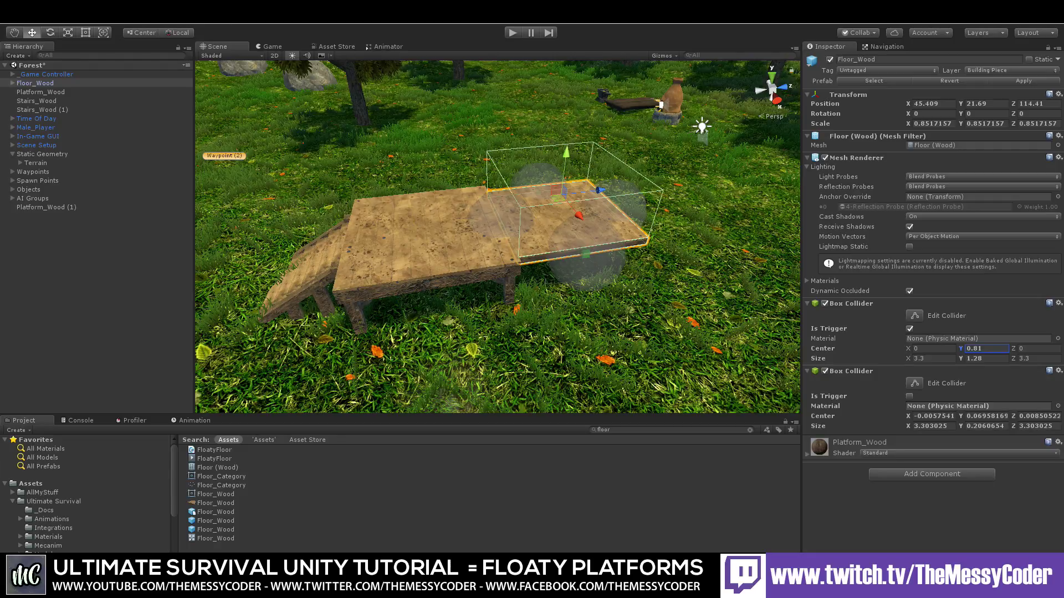
{"action": "left_click", "coordinate": [178, 16]}
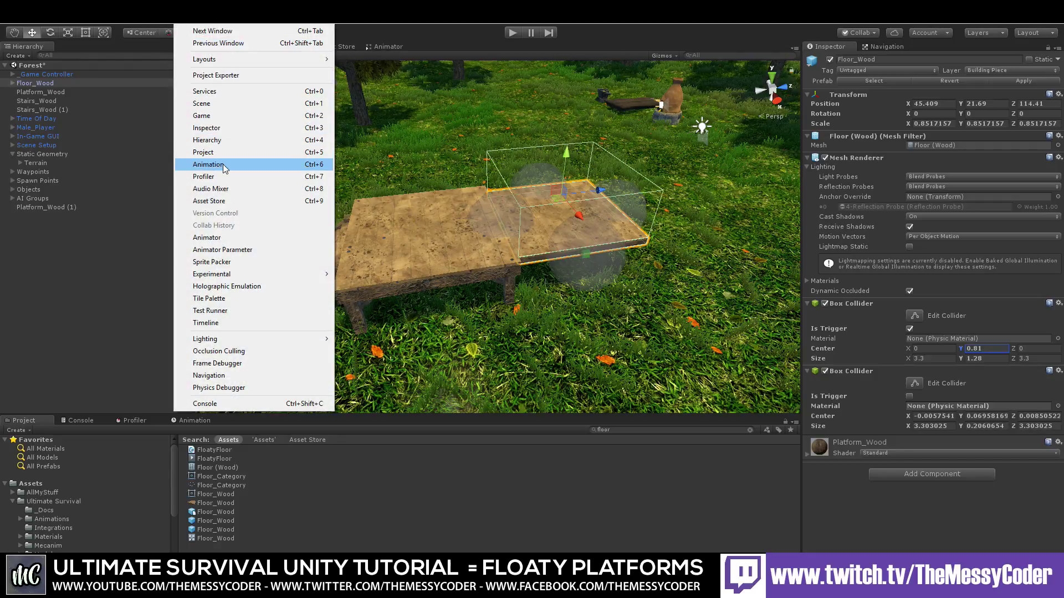
Step: Delete Floor_Wood's _Hitbox and four Socket (Side) children, breaking the prefab instance
{"action": "left_click", "coordinate": [223, 164]}
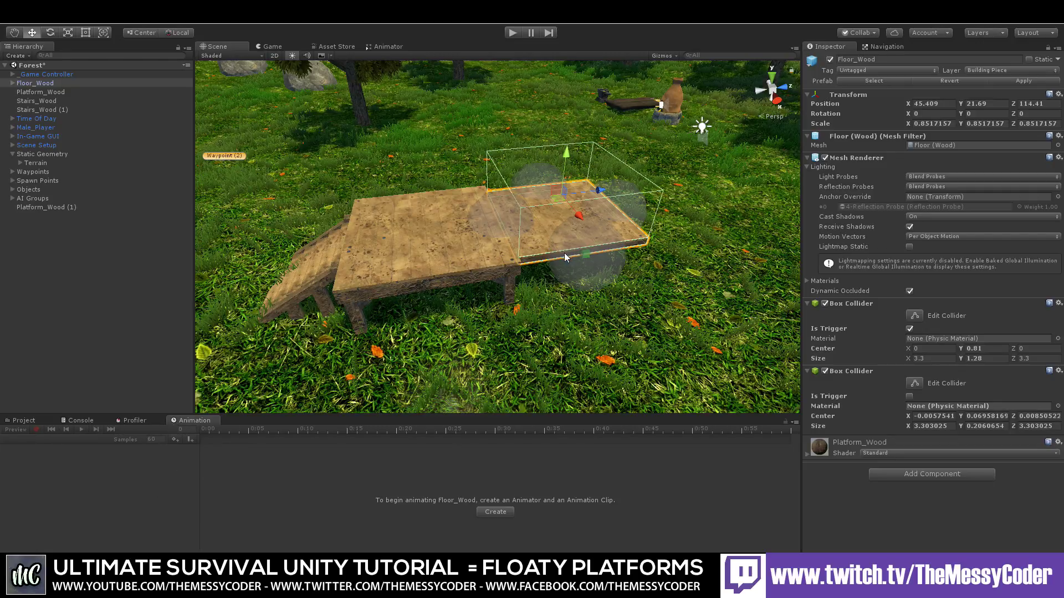
{"action": "left_click", "coordinate": [35, 83]}
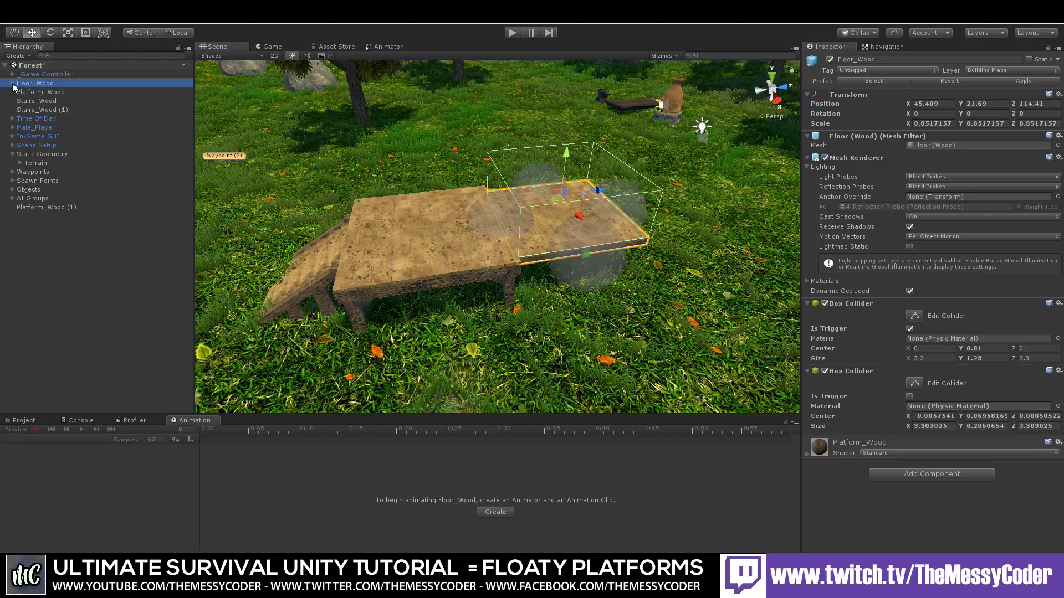
{"action": "left_click", "coordinate": [12, 83]}
{"action": "left_click", "coordinate": [37, 93]}
{"action": "left_click", "coordinate": [44, 128], "text": "shift"}
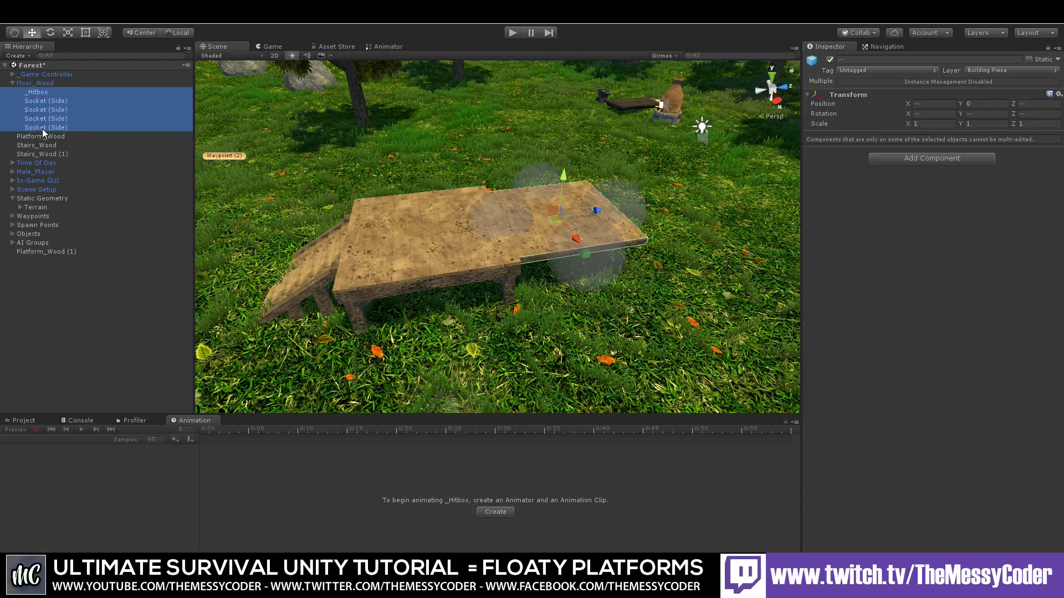
{"action": "key", "text": "Delete"}
{"action": "key", "text": "Return"}
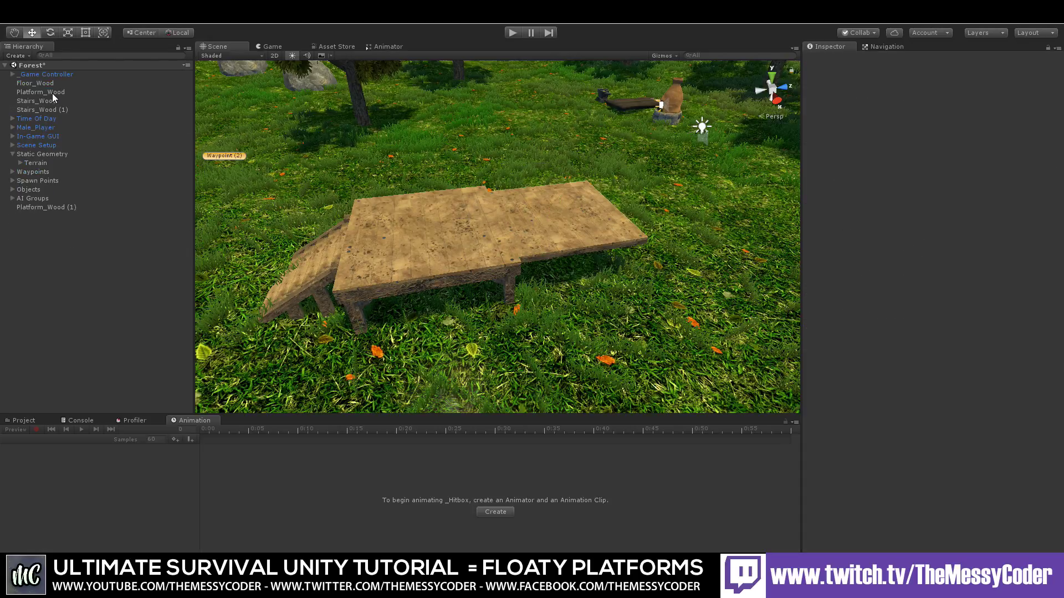
{"action": "left_click", "coordinate": [38, 83]}
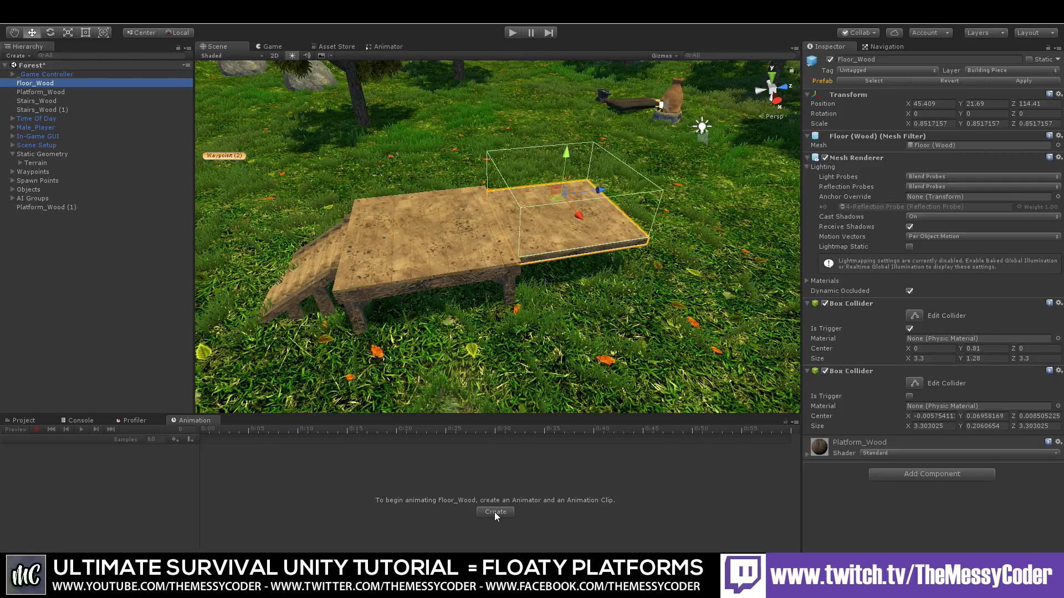
Step: Create an animation clip for Floor_Wood and save it as New Animation.anim in Assets
{"action": "mouse_move", "coordinate": [584, 323]}
{"action": "middle_mouse_down"}
{"action": "mouse_move", "coordinate": [466, 234]}
{"action": "mouse_move", "coordinate": [356, 239]}
{"action": "middle_mouse_up"}
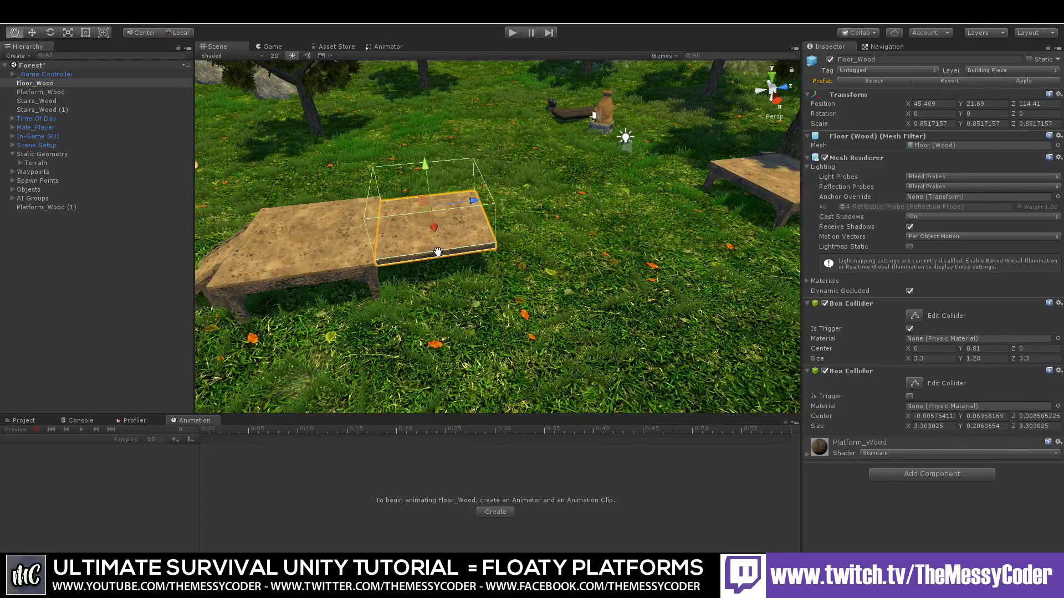
{"action": "middle_click_drag", "start_coordinate": [618, 241], "coordinate": [602, 247]}
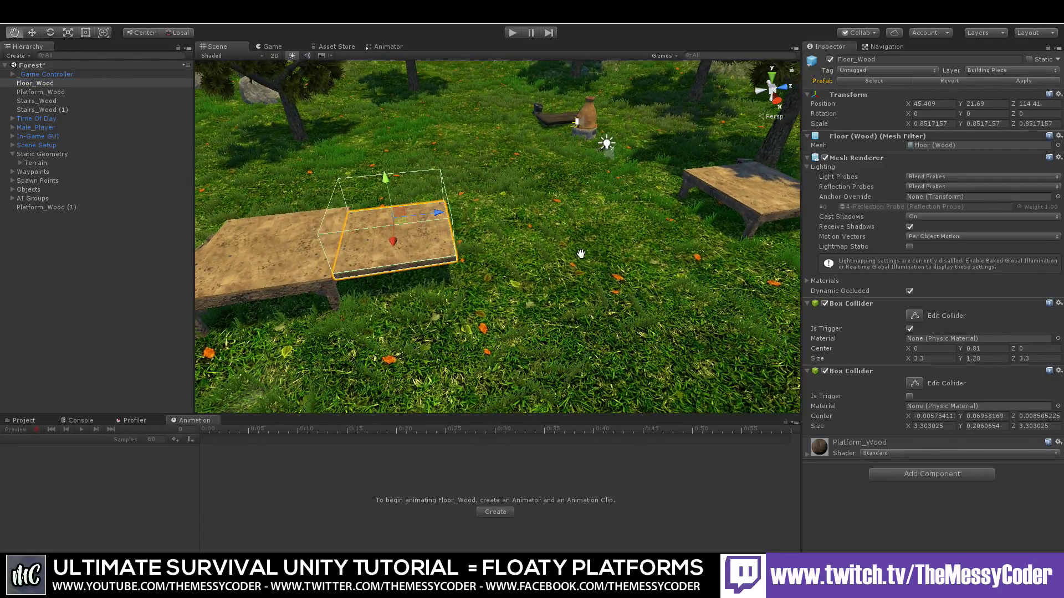
{"action": "left_click", "coordinate": [495, 512]}
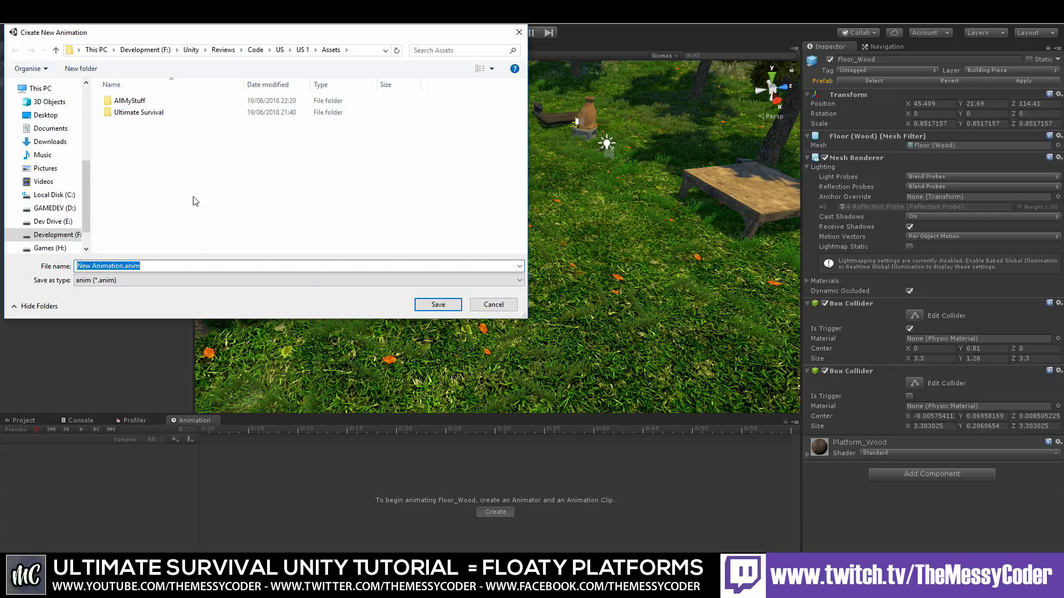
{"action": "key", "text": "Return"}
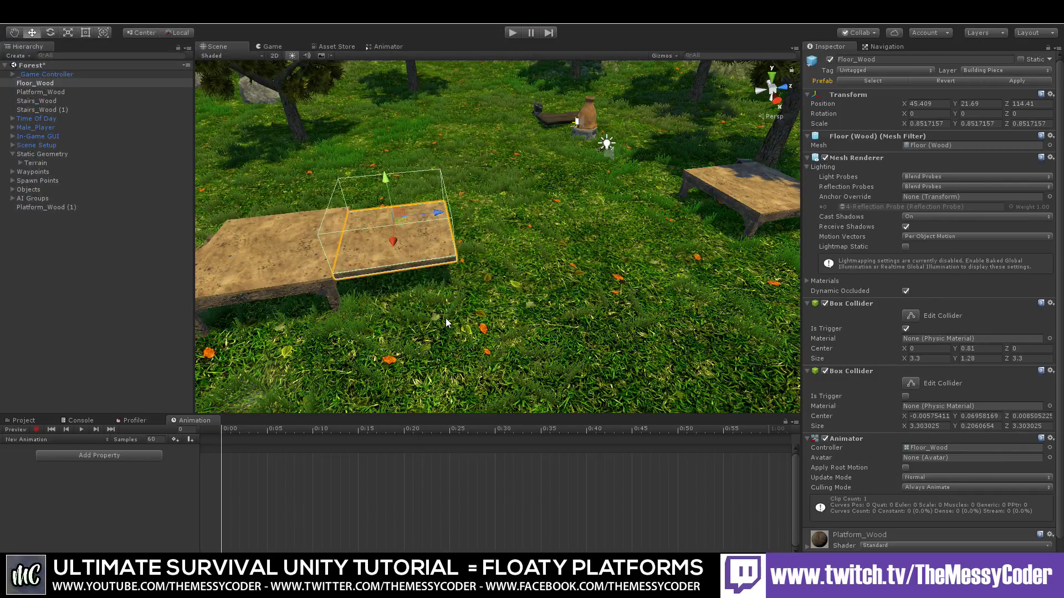
Step: Add a Transform Position property track to the New Animation clip
{"action": "left_click_drag", "start_coordinate": [530, 301], "coordinate": [441, 307], "text": "alt"}
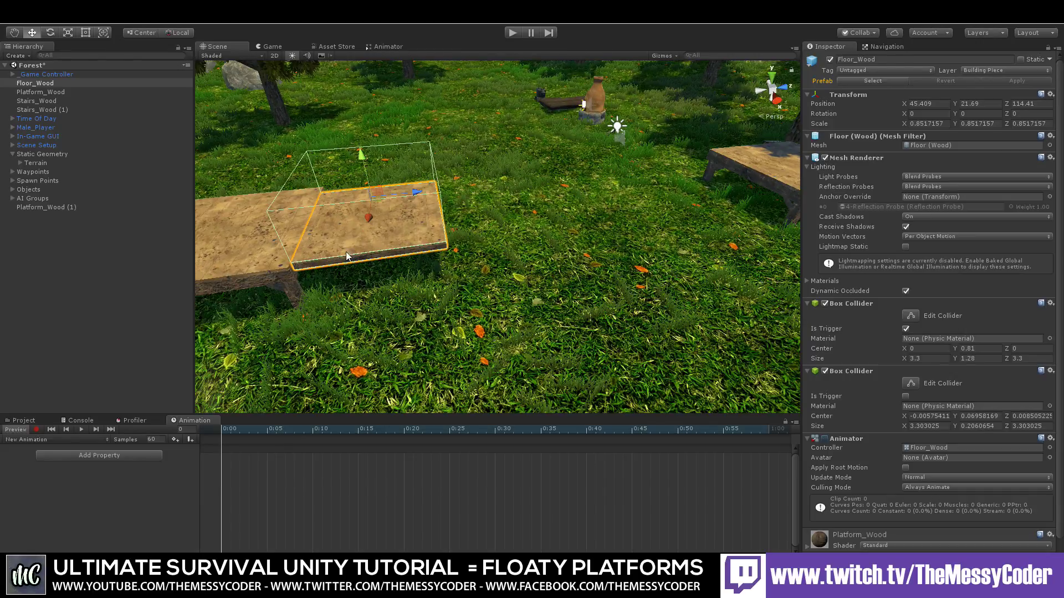
{"action": "left_click", "coordinate": [117, 456]}
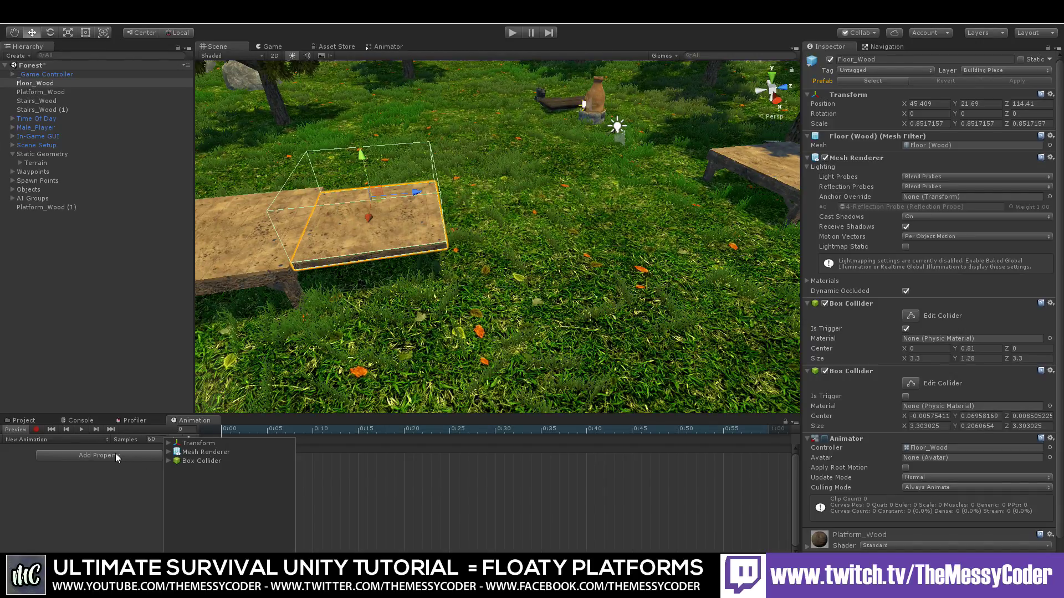
{"action": "left_click", "coordinate": [169, 443]}
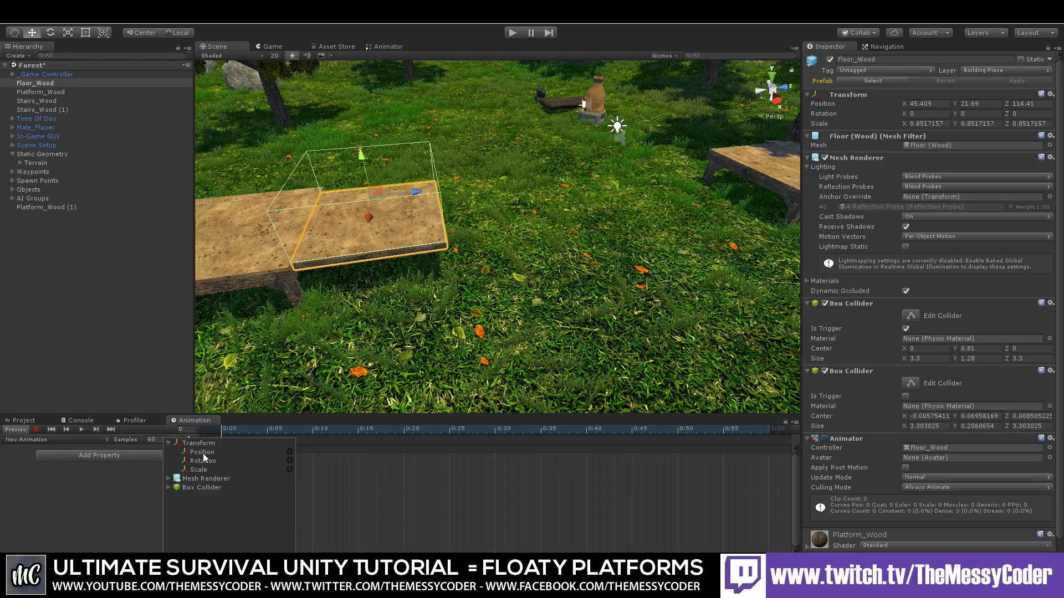
{"action": "left_click", "coordinate": [289, 451]}
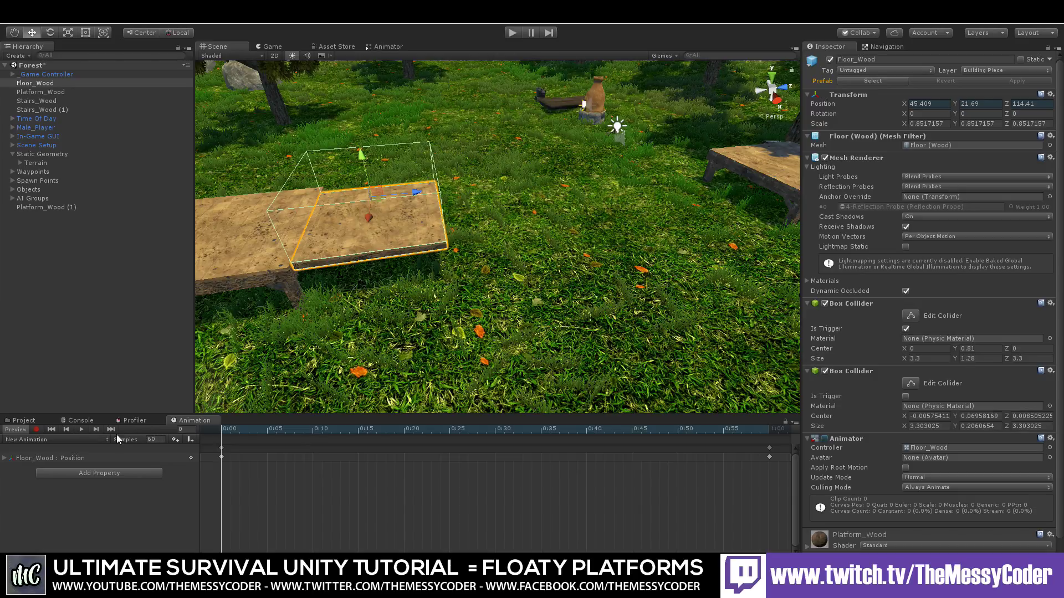
Step: Move the 1:00 Position keyframes to 2:00, set the playhead to 1:00 and enable recording
{"action": "left_click", "coordinate": [79, 430]}
{"action": "scroll", "coordinate": [529, 469], "scroll_direction": "down", "scroll_amount": 1}
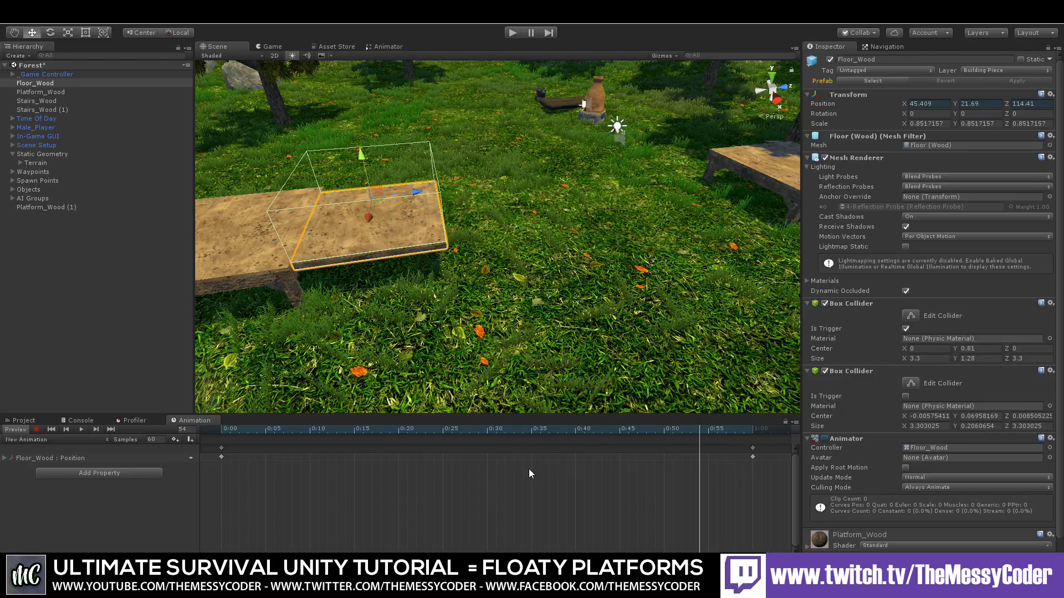
{"action": "scroll", "coordinate": [528, 468], "scroll_direction": "down", "scroll_amount": 2}
{"action": "scroll", "coordinate": [520, 480], "scroll_direction": "down", "scroll_amount": 5}
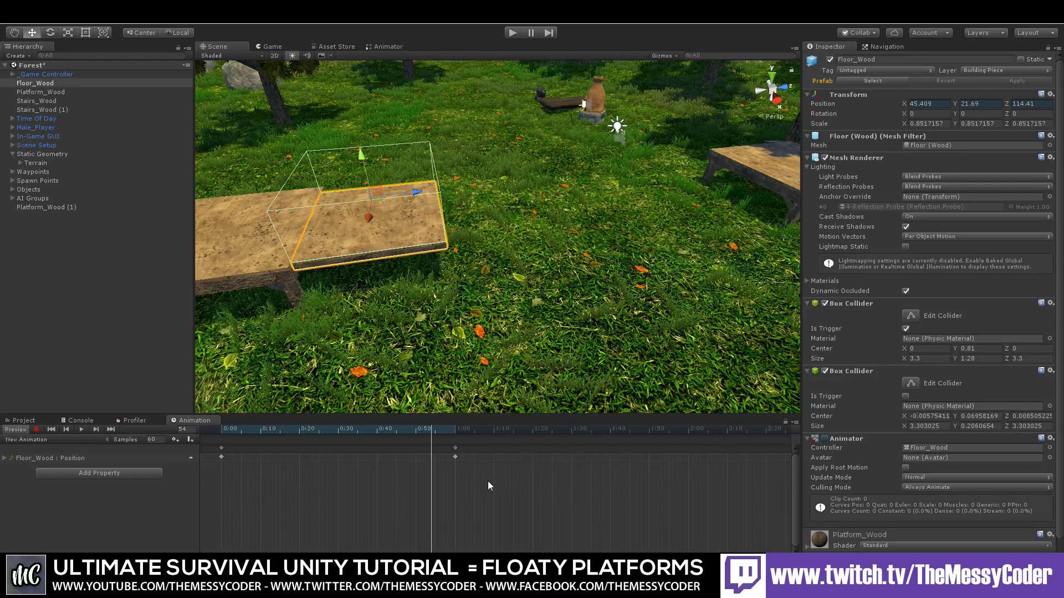
{"action": "mouse_move", "coordinate": [448, 448]}
{"action": "left_mouse_down"}
{"action": "mouse_move", "coordinate": [687, 452]}
{"action": "mouse_move", "coordinate": [674, 454]}
{"action": "left_mouse_up"}
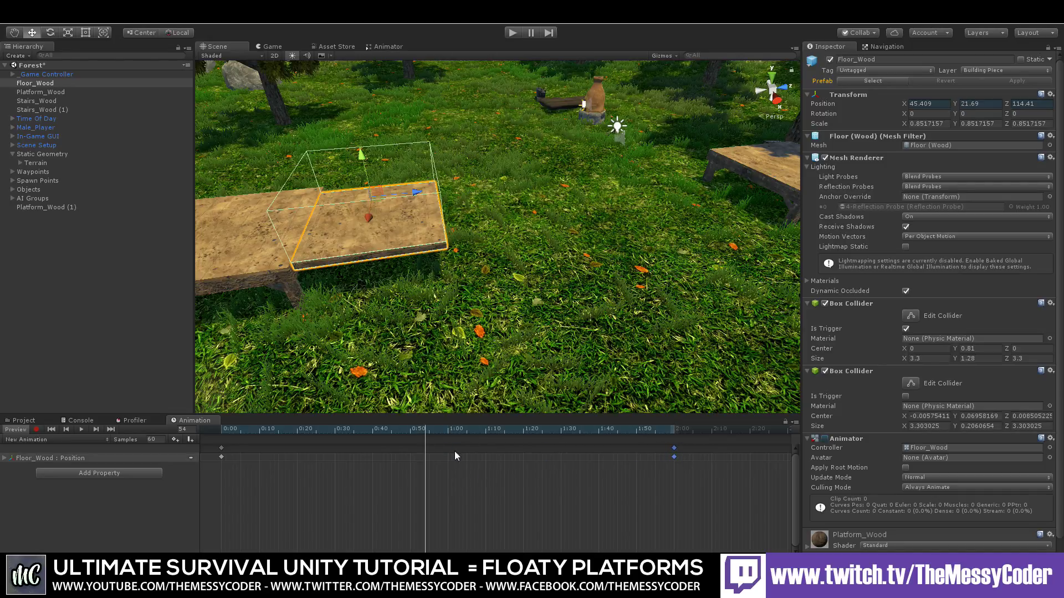
{"action": "left_click", "coordinate": [447, 429]}
{"action": "left_click", "coordinate": [37, 430]}
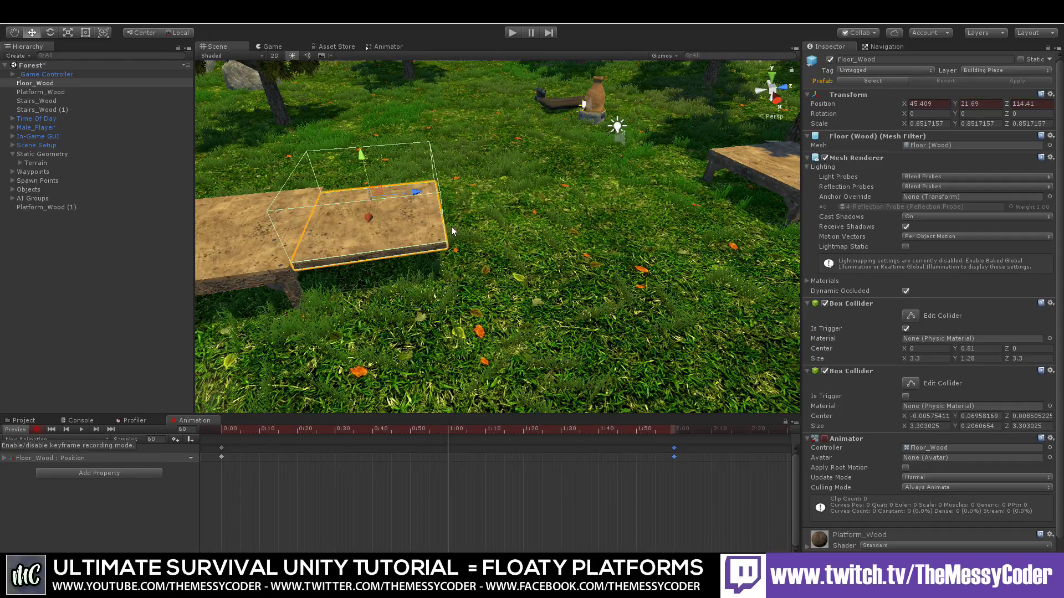
Step: Record the platform sliding out along Z to 123.32 at 1:00, then preview the animation
{"action": "left_click_drag", "start_coordinate": [415, 192], "coordinate": [832, 152]}
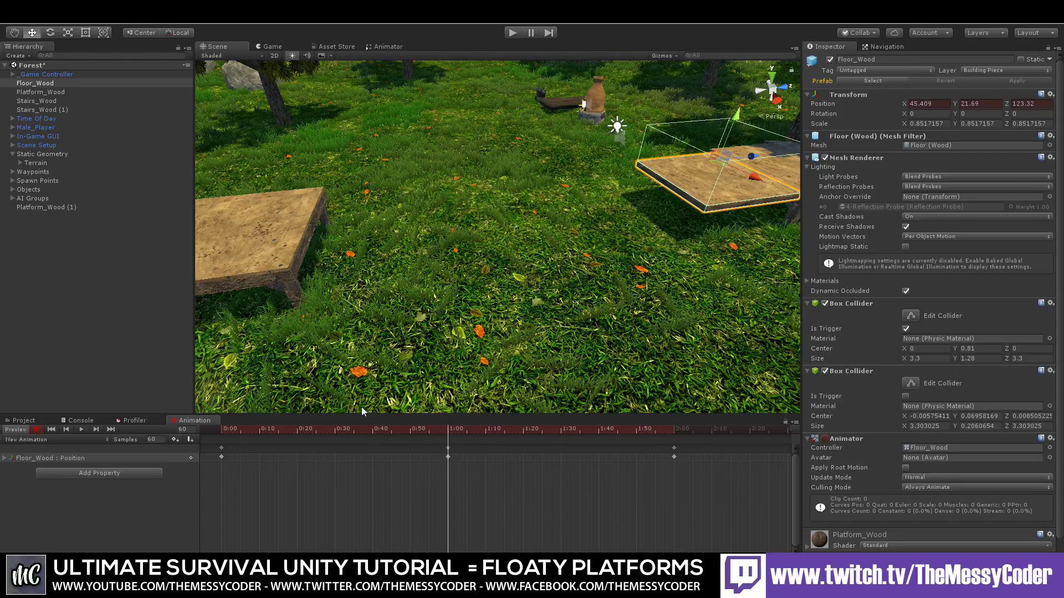
{"action": "left_click", "coordinate": [37, 429]}
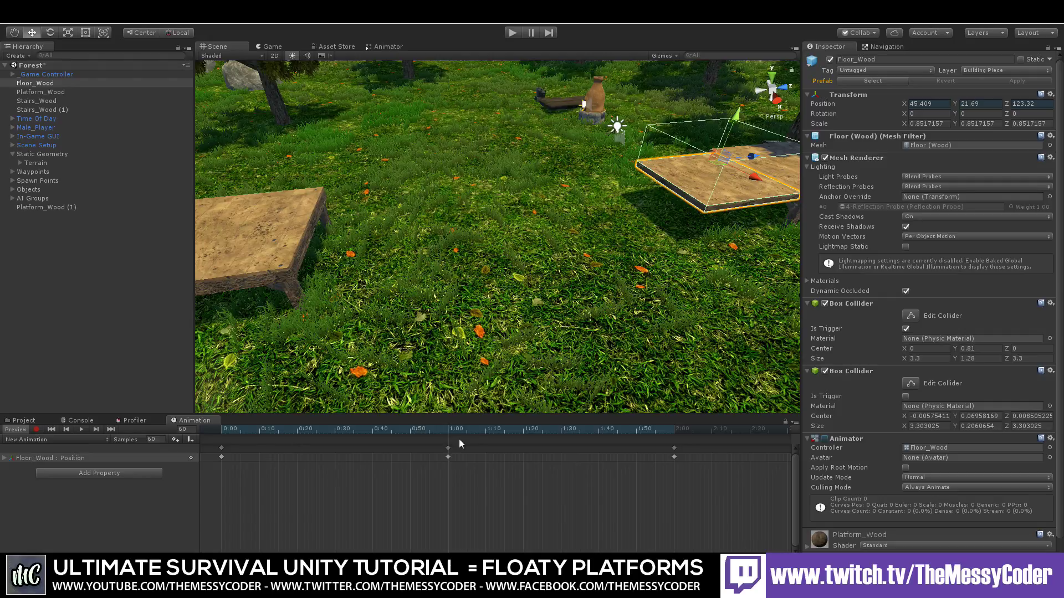
{"action": "left_click", "coordinate": [51, 429]}
{"action": "left_click", "coordinate": [80, 430]}
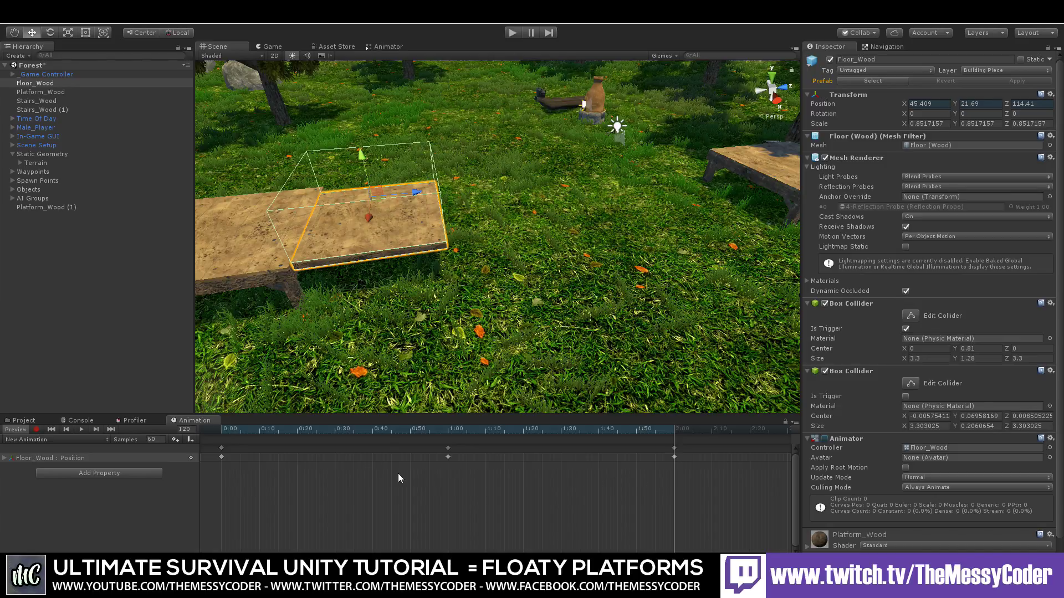
Step: Replace the 2:00 keys with copies of the 0:00 keys so the platform returns to Z 114.41, then play-test
{"action": "left_click_drag", "start_coordinate": [625, 497], "coordinate": [715, 423]}
{"action": "key", "text": "Delete"}
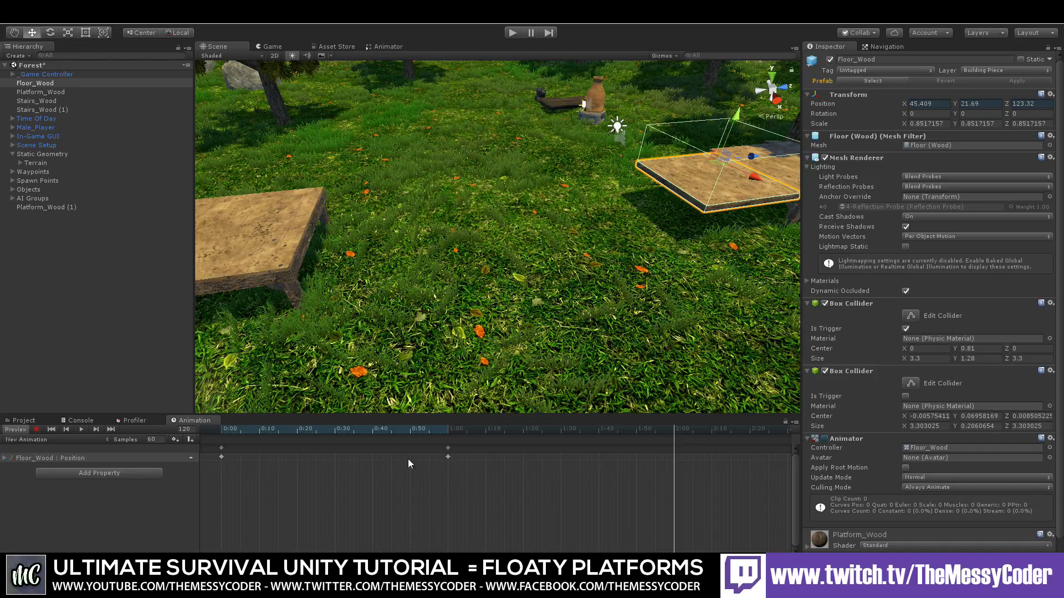
{"action": "left_click_drag", "start_coordinate": [306, 499], "coordinate": [213, 442]}
{"action": "key", "text": "ctrl+c"}
{"action": "key", "text": "ctrl+v"}
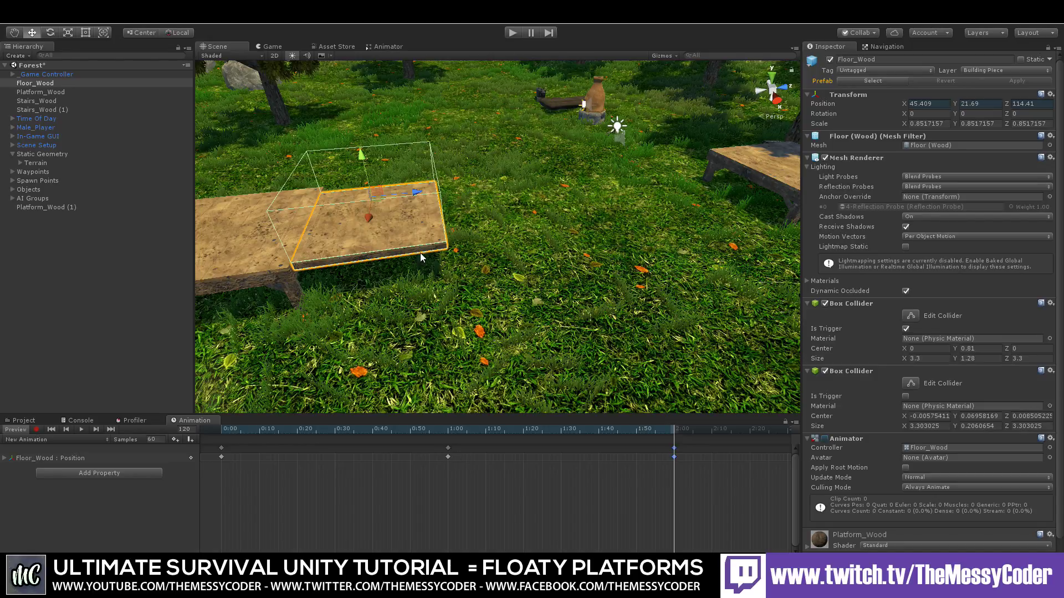
{"action": "left_click", "coordinate": [506, 33]}
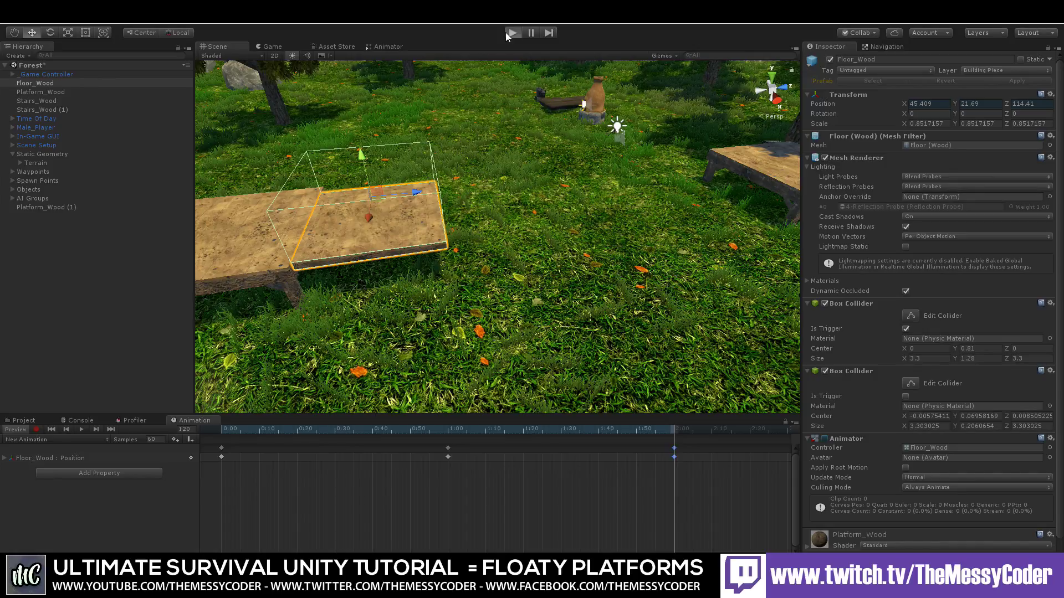
{"action": "key", "text": "2"}
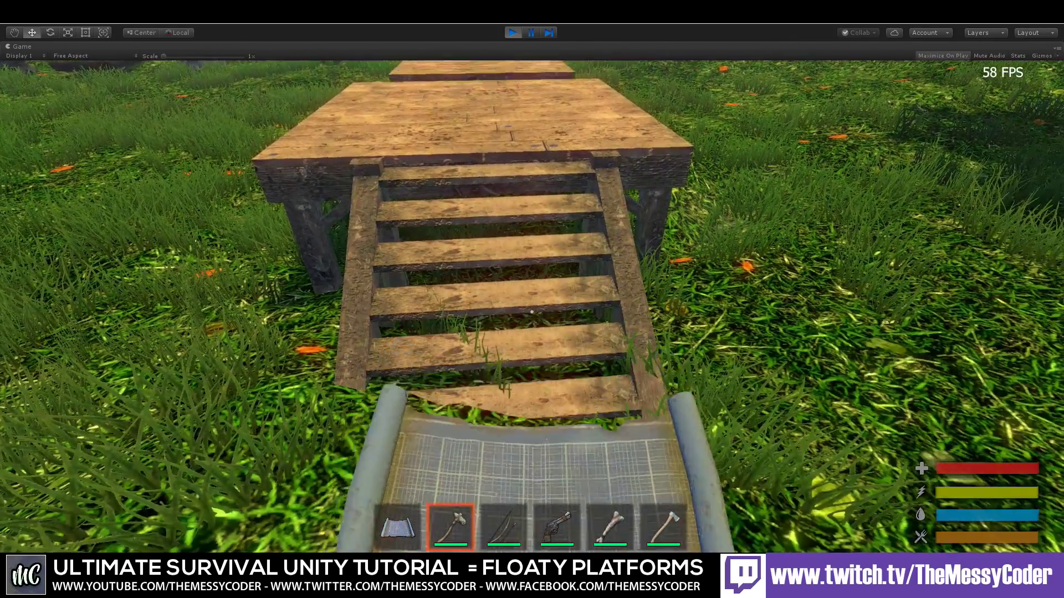
{"action": "key", "text": "w"}
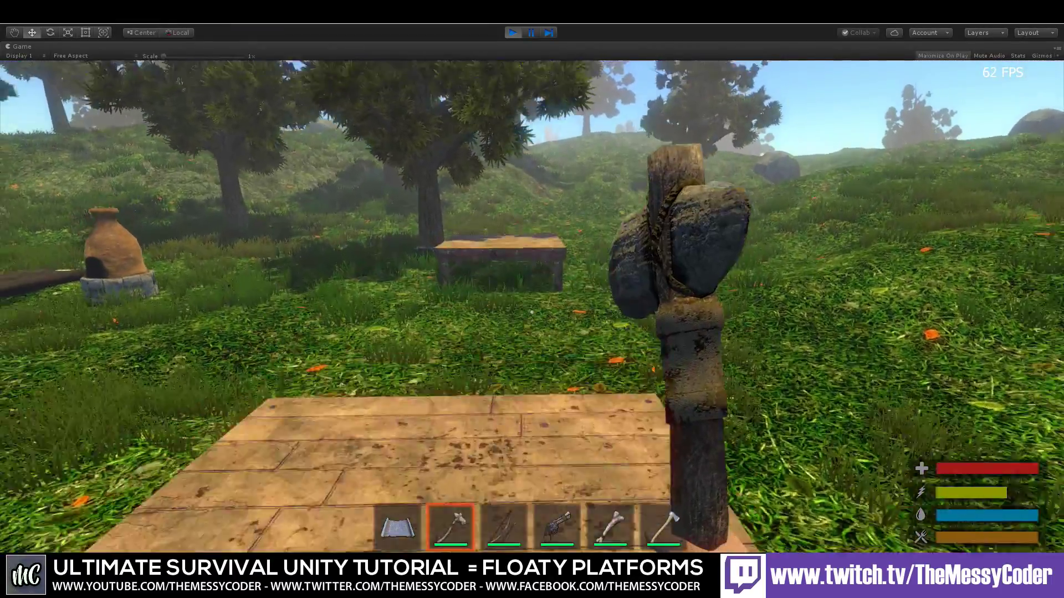
{"action": "key", "text": "space"}
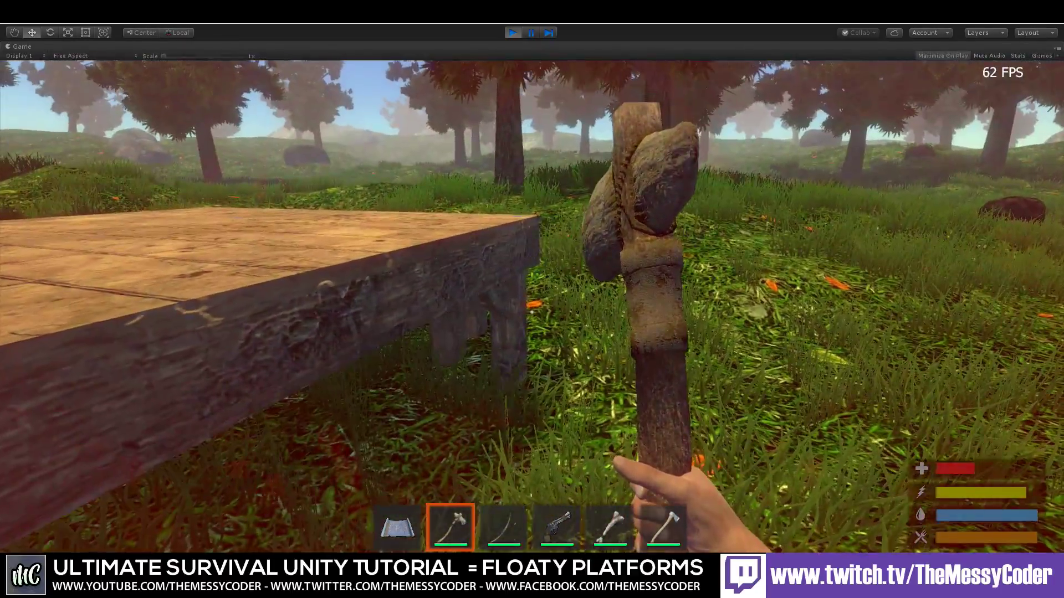
{"action": "key", "text": "ctrl+p"}
Step: Move the last Position keyframe from 2:00 to 4:00 and the middle one from 1:00 to 2:00
{"action": "scroll", "coordinate": [601, 510], "scroll_direction": "down", "scroll_amount": 2}
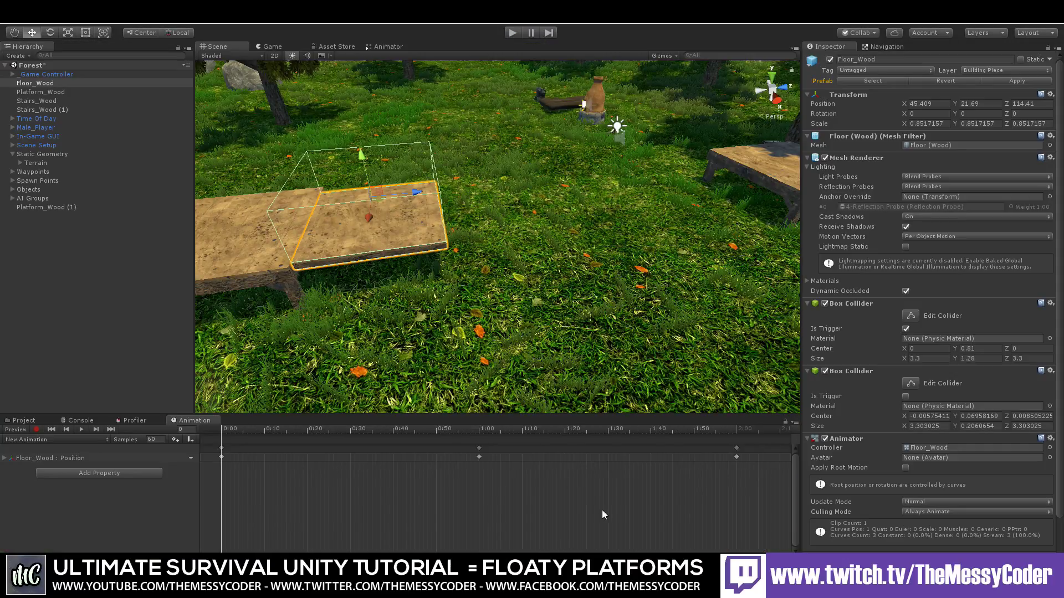
{"action": "scroll", "coordinate": [577, 509], "scroll_direction": "down", "scroll_amount": 2}
{"action": "scroll", "coordinate": [549, 502], "scroll_direction": "down", "scroll_amount": 2}
{"action": "left_click_drag", "start_coordinate": [536, 491], "coordinate": [592, 444]}
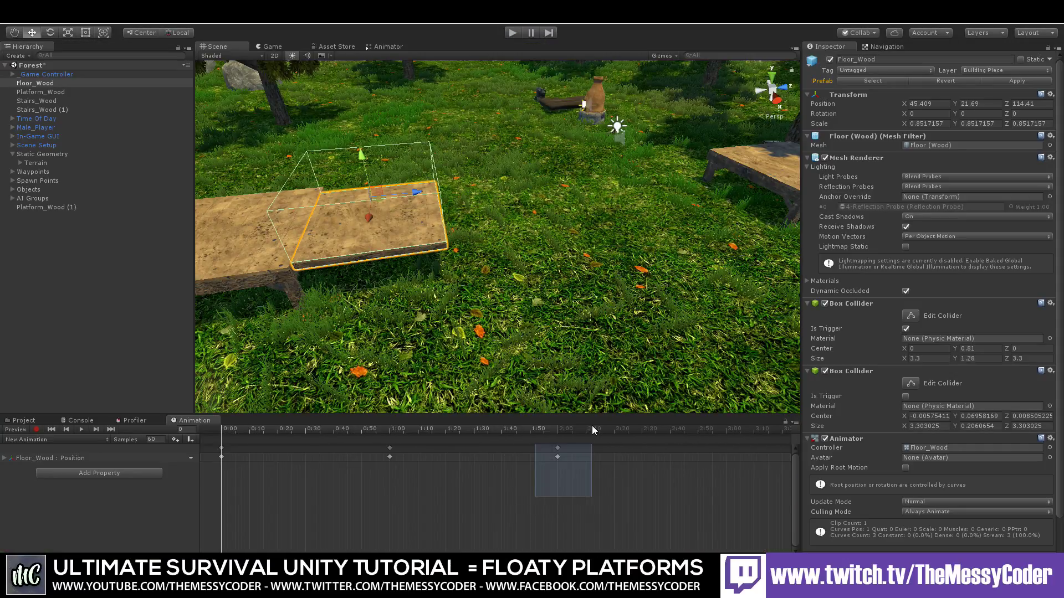
{"action": "scroll", "coordinate": [576, 477], "scroll_direction": "down", "scroll_amount": 1}
{"action": "scroll", "coordinate": [550, 468], "scroll_direction": "down", "scroll_amount": 1}
{"action": "scroll", "coordinate": [534, 469], "scroll_direction": "down", "scroll_amount": 1}
{"action": "scroll", "coordinate": [501, 478], "scroll_direction": "down", "scroll_amount": 1}
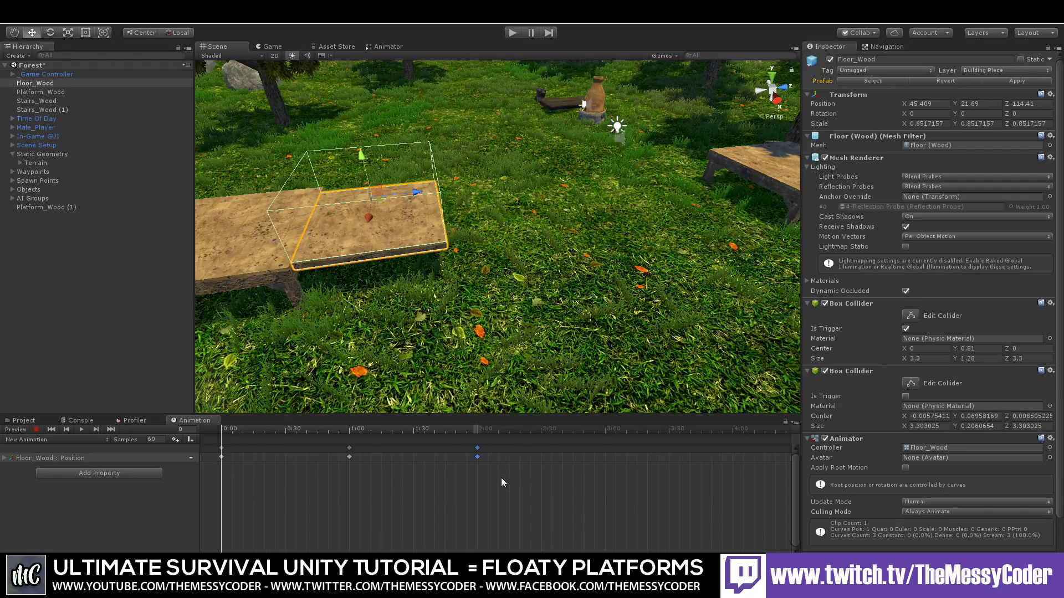
{"action": "left_click_drag", "start_coordinate": [478, 458], "coordinate": [733, 457]}
{"action": "left_click", "coordinate": [349, 457]}
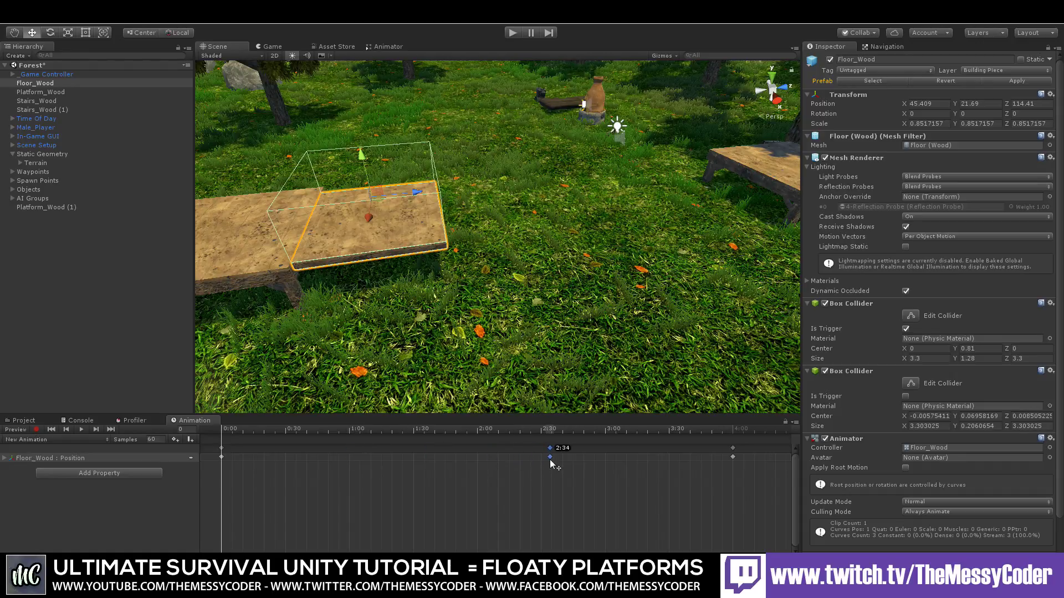
{"action": "left_click_drag", "start_coordinate": [549, 460], "coordinate": [479, 463]}
Step: Create a new C# script named Floaty in the Assets/AllMyStuff folder
{"action": "left_click", "coordinate": [25, 420]}
{"action": "left_click", "coordinate": [27, 484]}
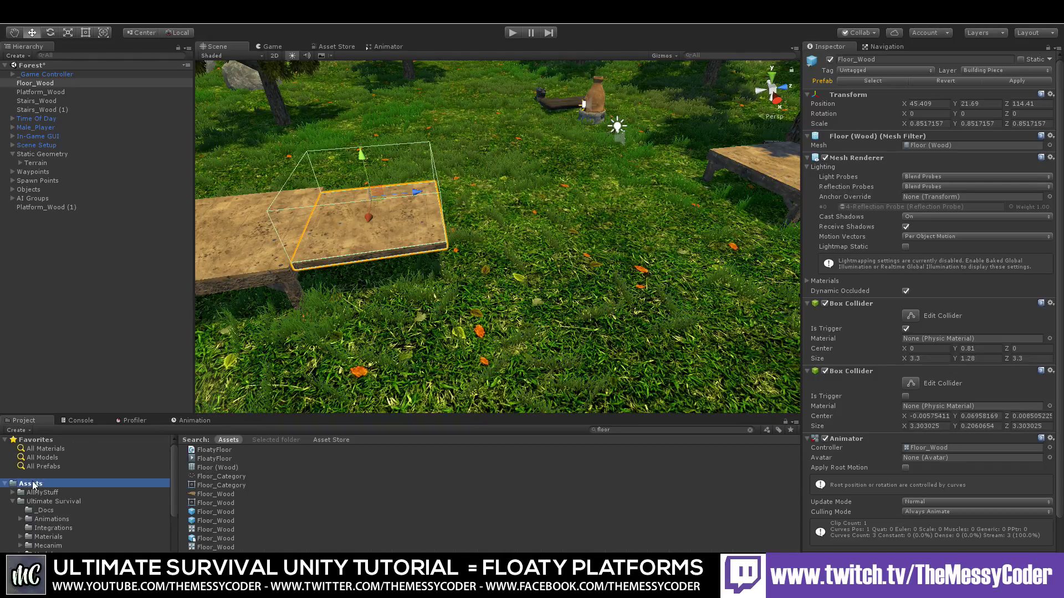
{"action": "left_click", "coordinate": [218, 500]}
{"action": "left_click", "coordinate": [213, 449]}
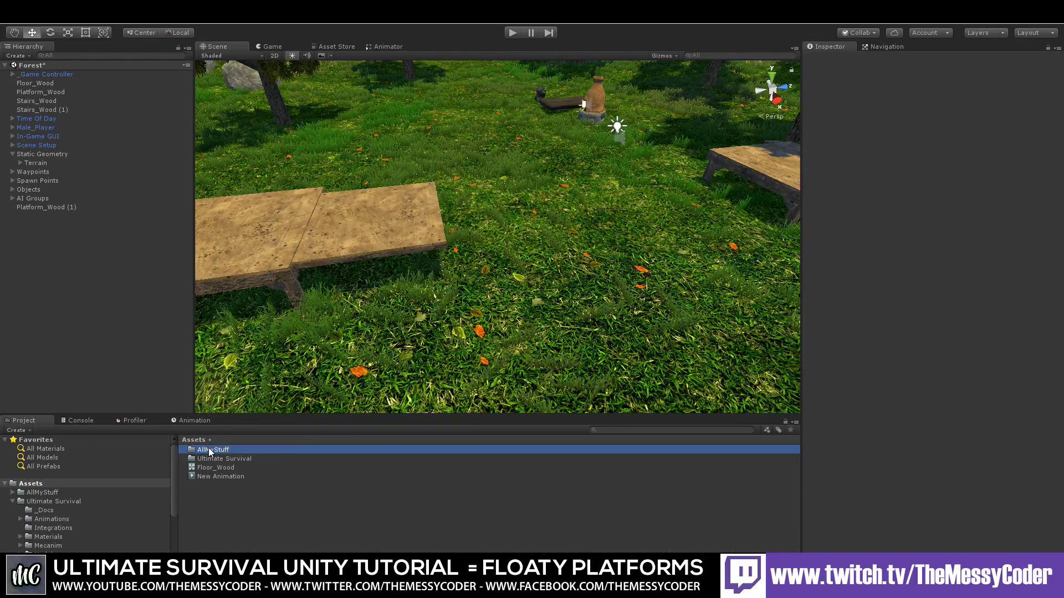
{"action": "double_click", "coordinate": [204, 453]}
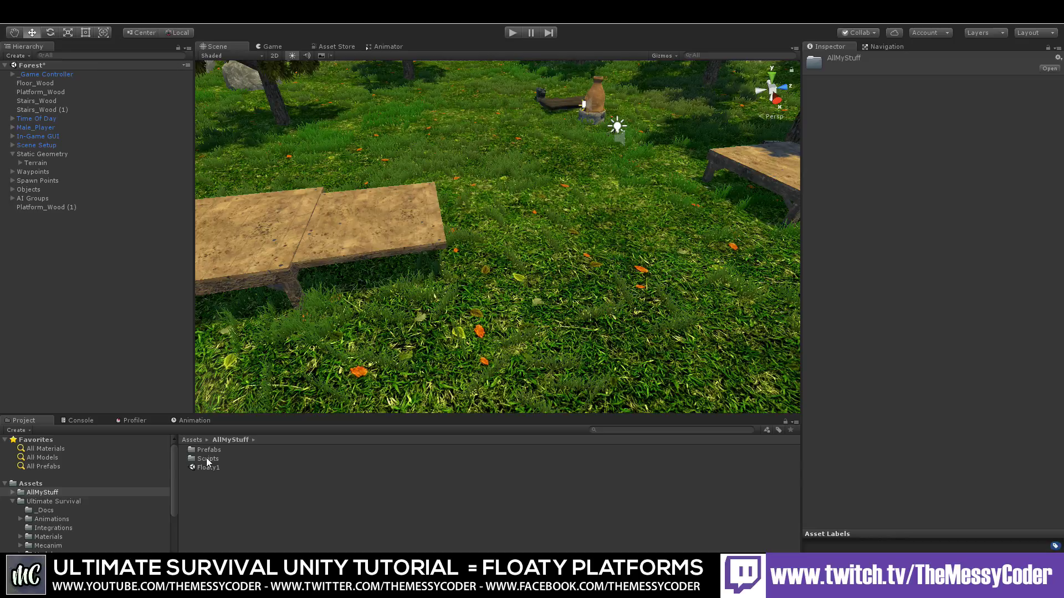
{"action": "right_click", "coordinate": [205, 487]}
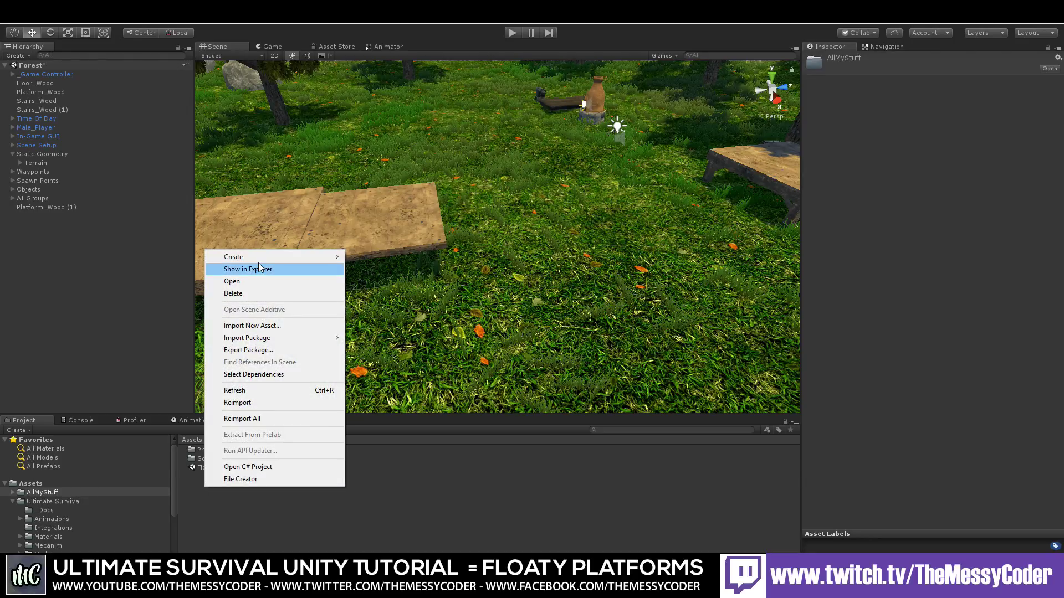
{"action": "mouse_move", "coordinate": [267, 257]}
{"action": "left_click", "coordinate": [417, 236]}
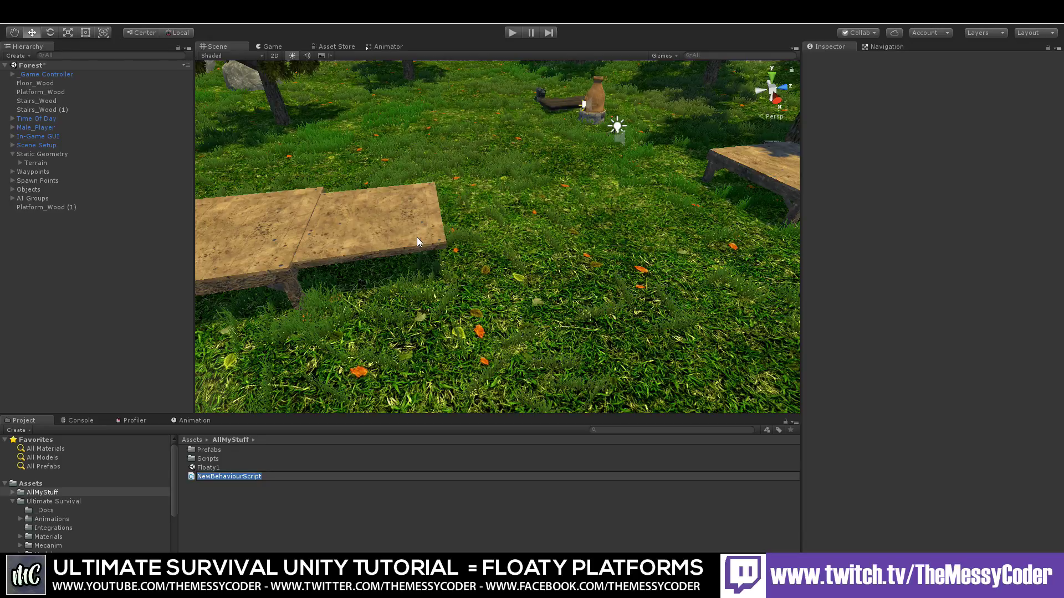
{"action": "type", "text": "Floaty"}
{"action": "key", "text": "Return"}
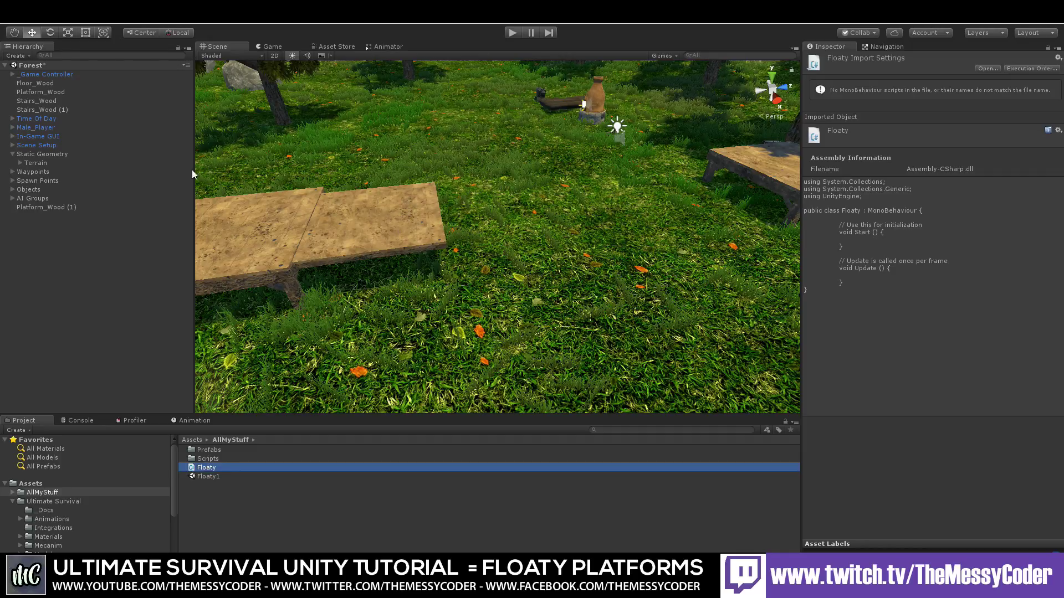
Step: Attach the Floaty script to Floor_Wood, check it in the Inspector, and open the script
{"action": "mouse_move", "coordinate": [200, 467]}
{"action": "left_mouse_down"}
{"action": "mouse_move", "coordinate": [29, 84]}
{"action": "mouse_move", "coordinate": [115, 304]}
{"action": "left_mouse_up"}
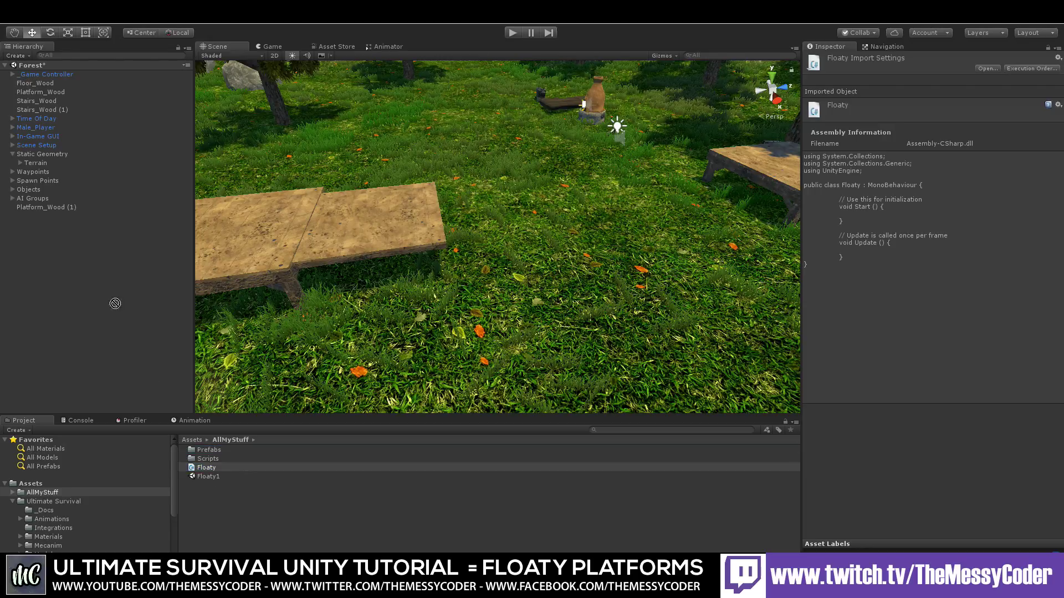
{"action": "left_click_drag", "start_coordinate": [116, 303], "coordinate": [30, 86]}
{"action": "left_click", "coordinate": [31, 84]}
{"action": "scroll", "coordinate": [892, 412], "scroll_direction": "down", "scroll_amount": 3}
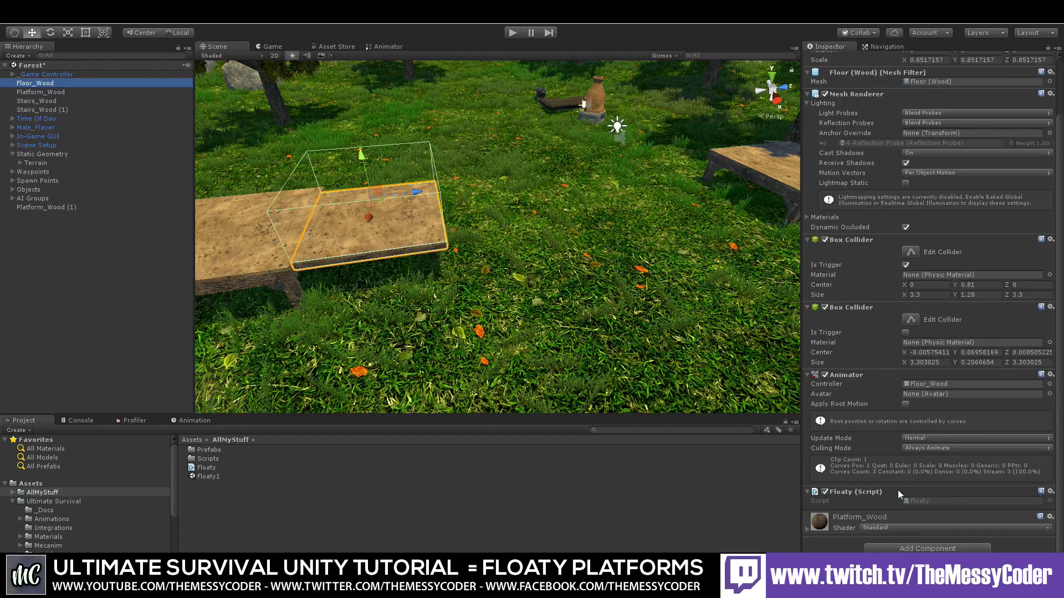
{"action": "left_click", "coordinate": [923, 499]}
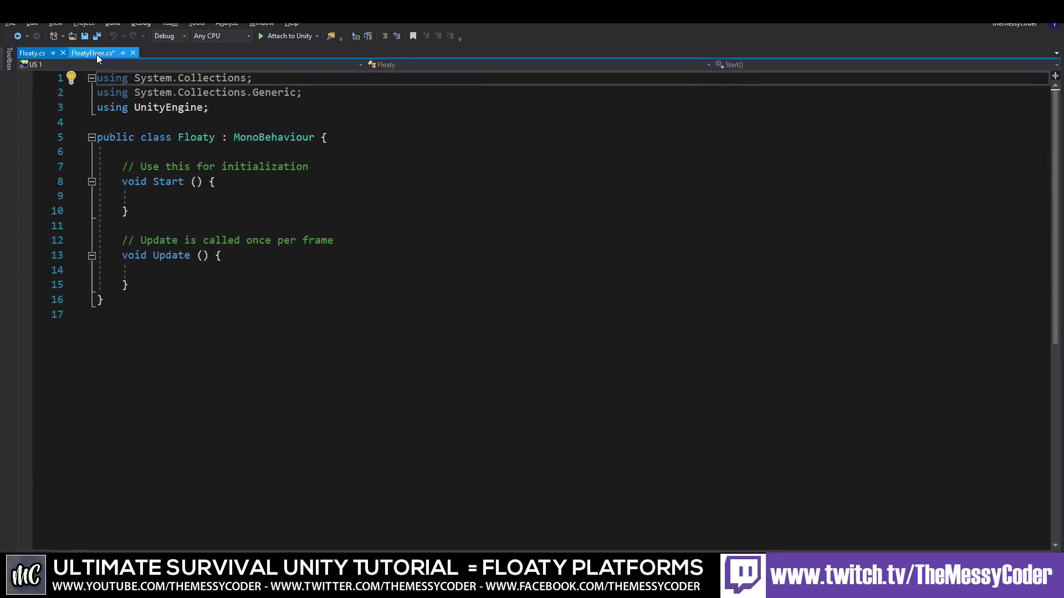
Step: Close FloatyFloor.cs in Visual Studio, discarding its changes
{"action": "left_click", "coordinate": [96, 54]}
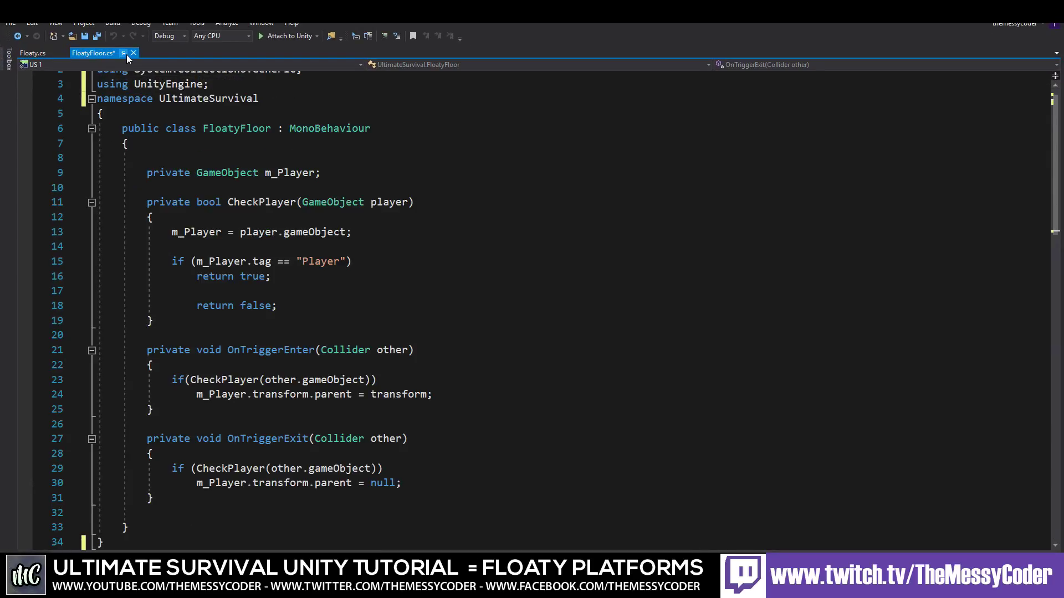
{"action": "left_click", "coordinate": [133, 53]}
{"action": "left_click", "coordinate": [569, 362]}
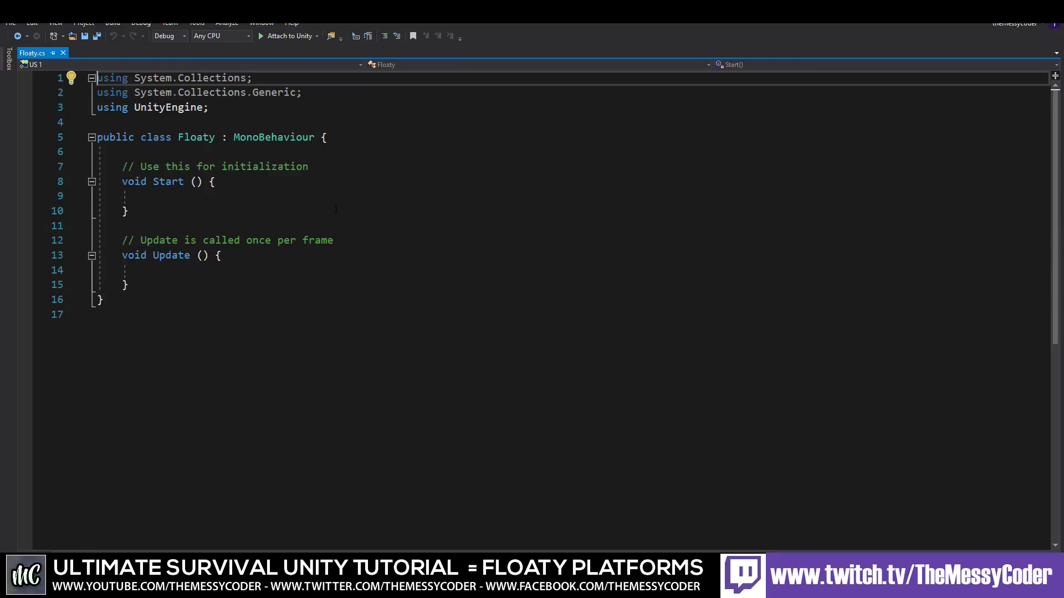
Step: Wrap the Floaty class in 'namespace UltimateSurvival { }' below the using lines
{"action": "left_click", "coordinate": [244, 109]}
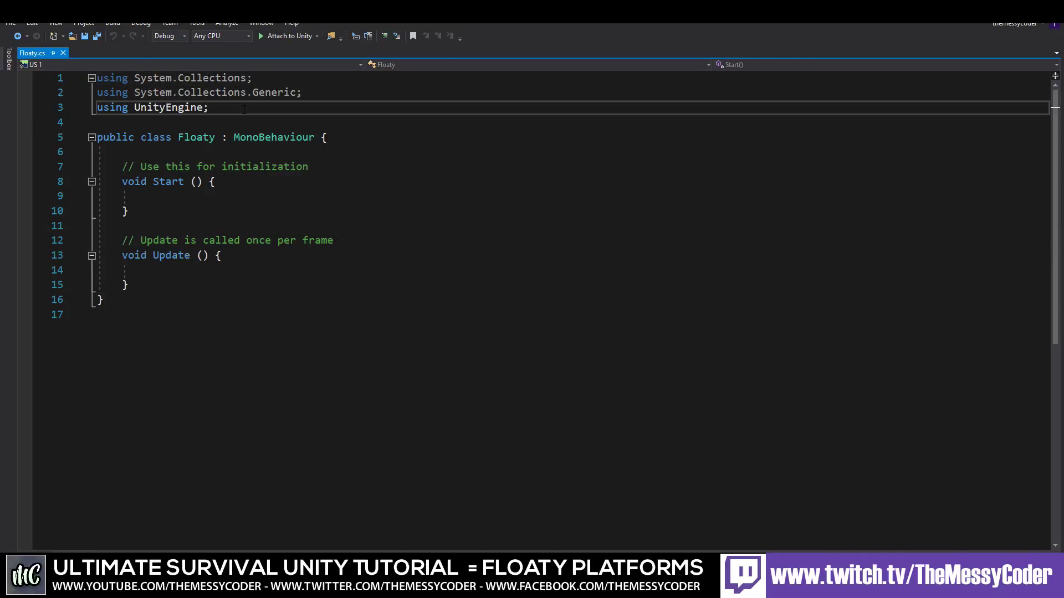
{"action": "key", "text": "Return"}
{"action": "type", "text": "name"}
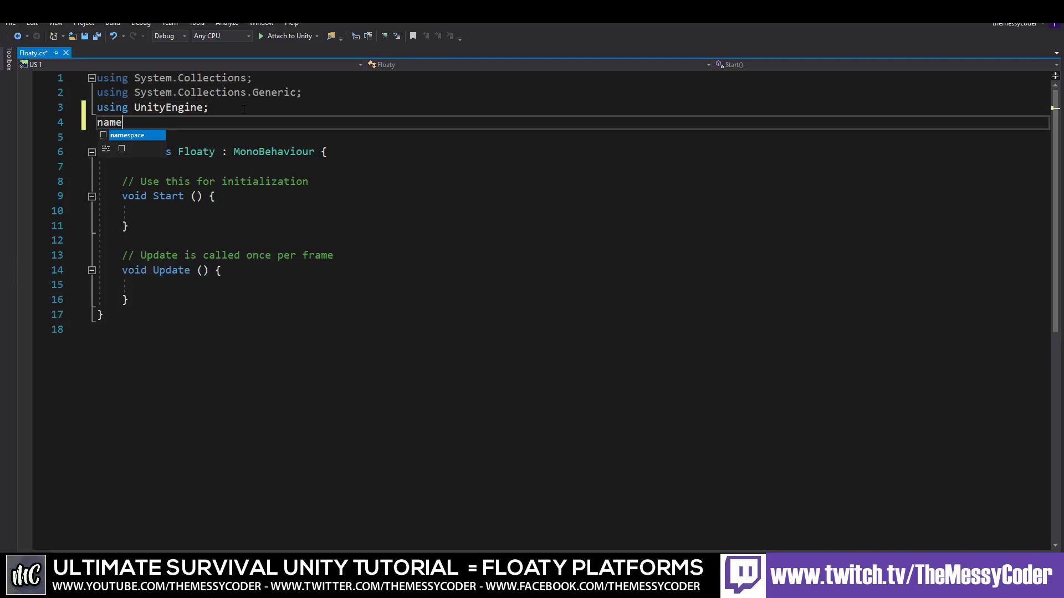
{"action": "key", "text": "Tab"}
{"action": "type", "text": "UltimateSurvival "}
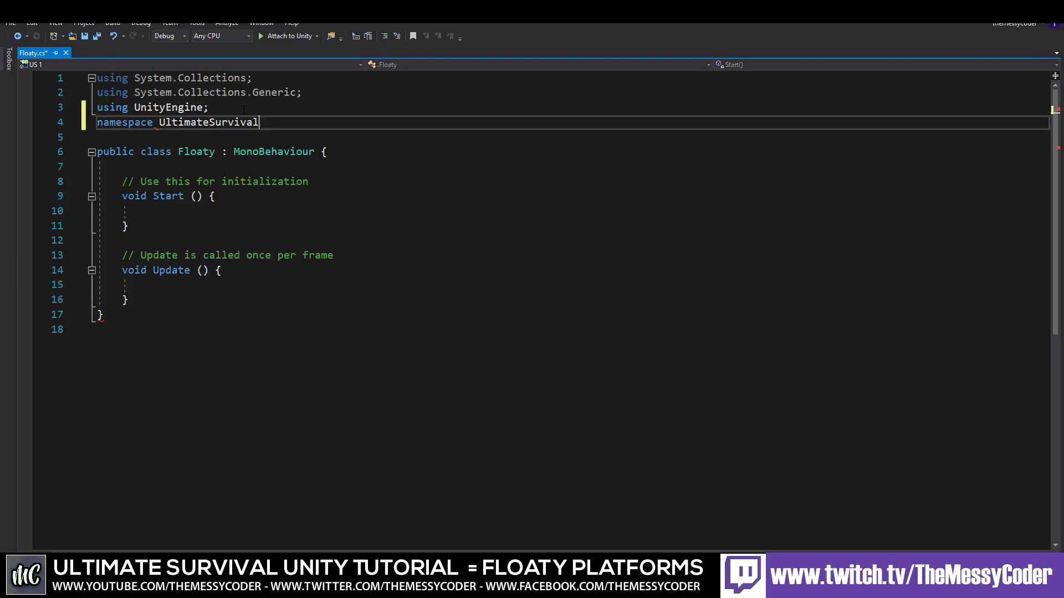
{"action": "type", "text": "{"}
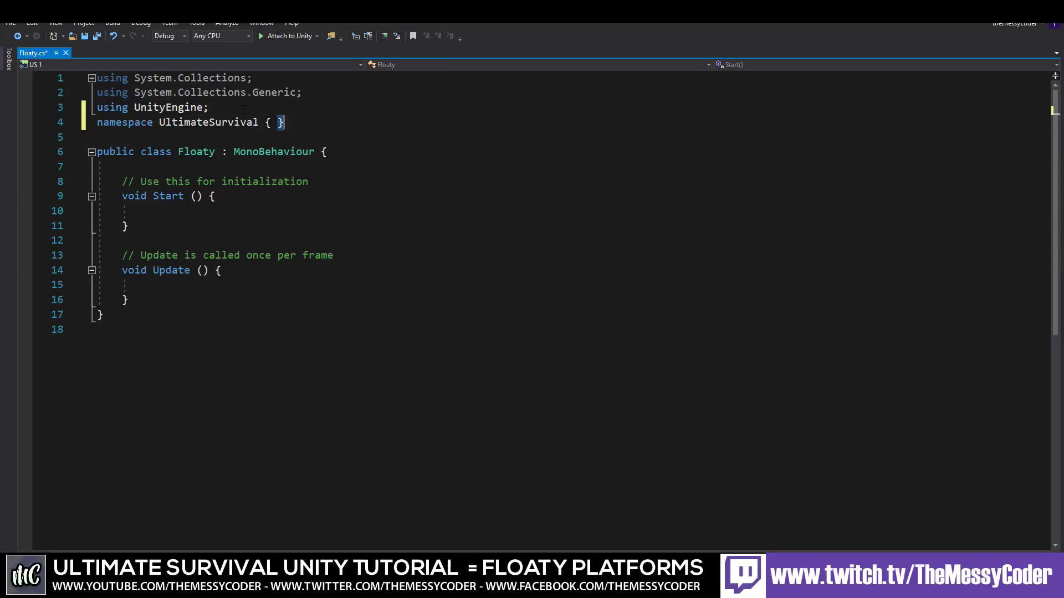
{"action": "key", "text": "Delete"}
{"action": "key", "text": "Down"}
{"action": "key", "text": "Down"}
{"action": "key", "text": "Down"}
{"action": "key", "text": "Down"}
{"action": "key", "text": "Down"}
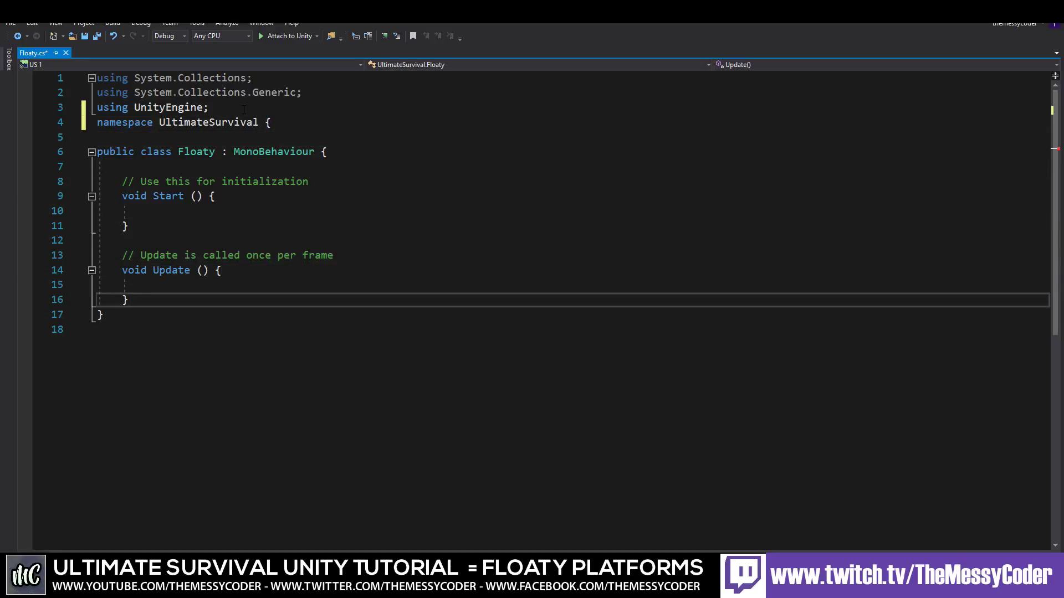
{"action": "key", "text": "Down"}
{"action": "key", "text": "Return"}
{"action": "type", "text": "}"}
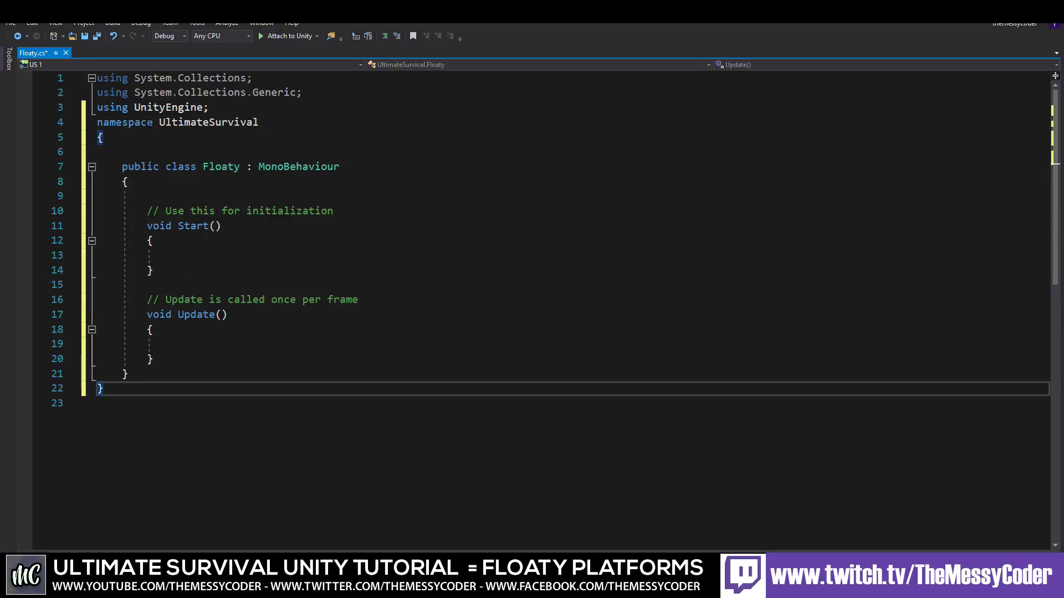
Step: Delete the Start and Update methods, leaving an empty Floaty class body
{"action": "left_click_drag", "start_coordinate": [37, 365], "coordinate": [37, 196]}
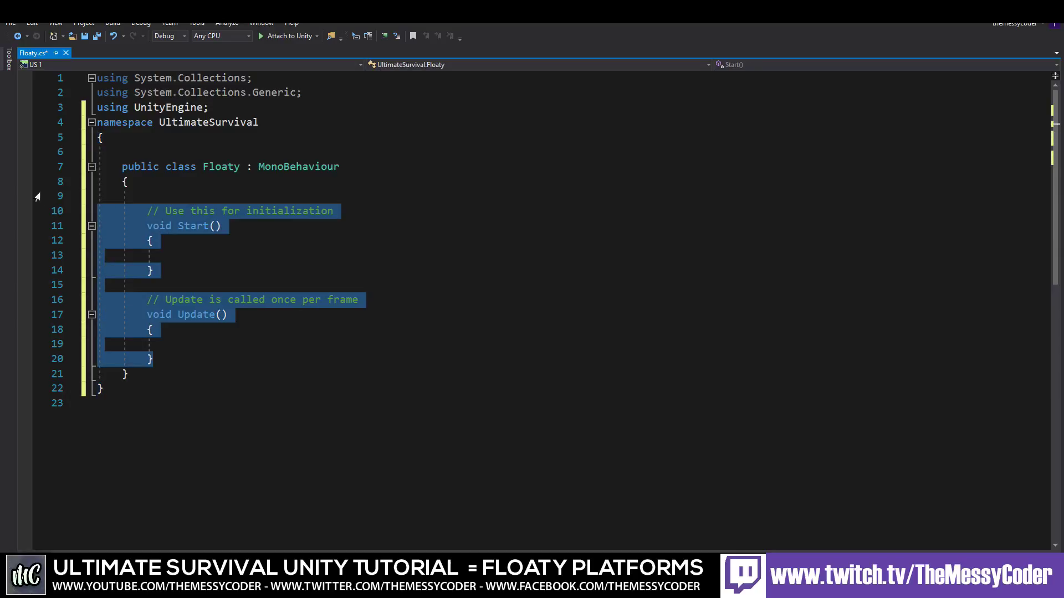
{"action": "key", "text": "Delete"}
{"action": "left_click", "coordinate": [200, 197]}
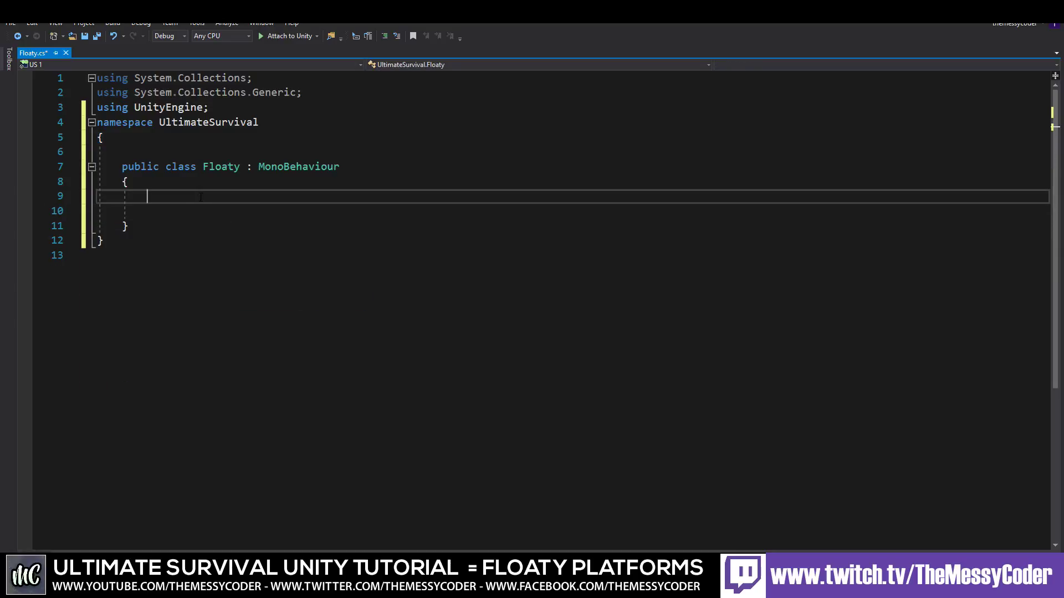
{"action": "key", "text": "Return"}
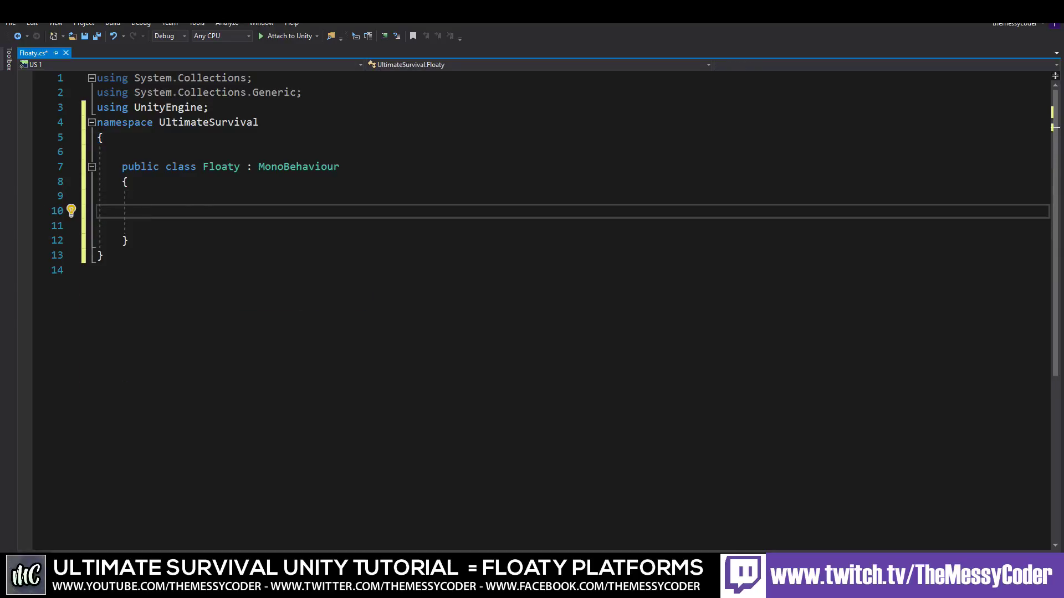
{"action": "left_click", "coordinate": [179, 198]}
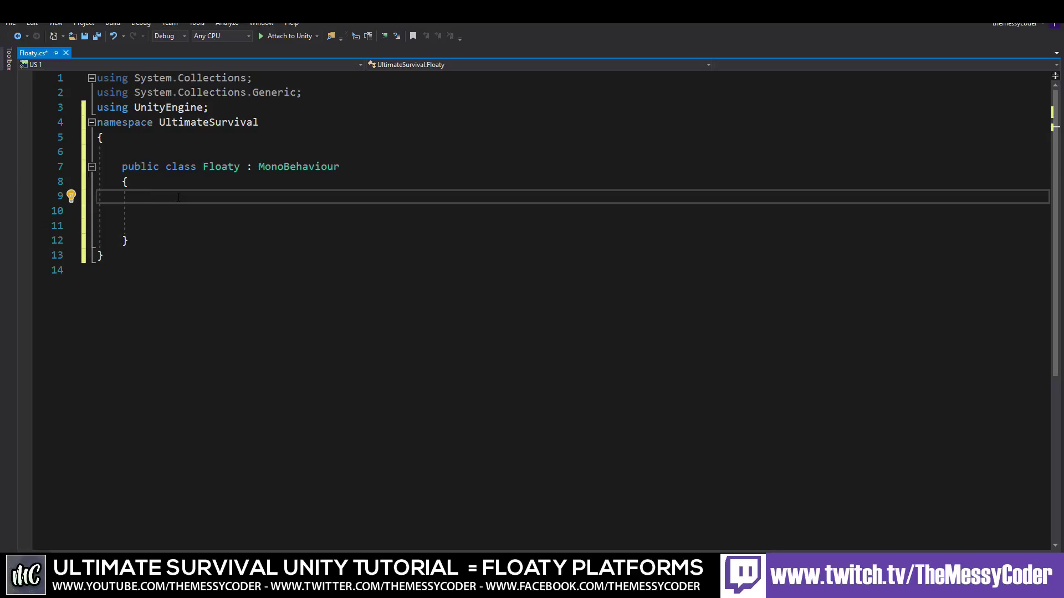
Step: Declare the field 'private GameObject m_Player;' in the Floaty class
{"action": "type", "text": "pri"}
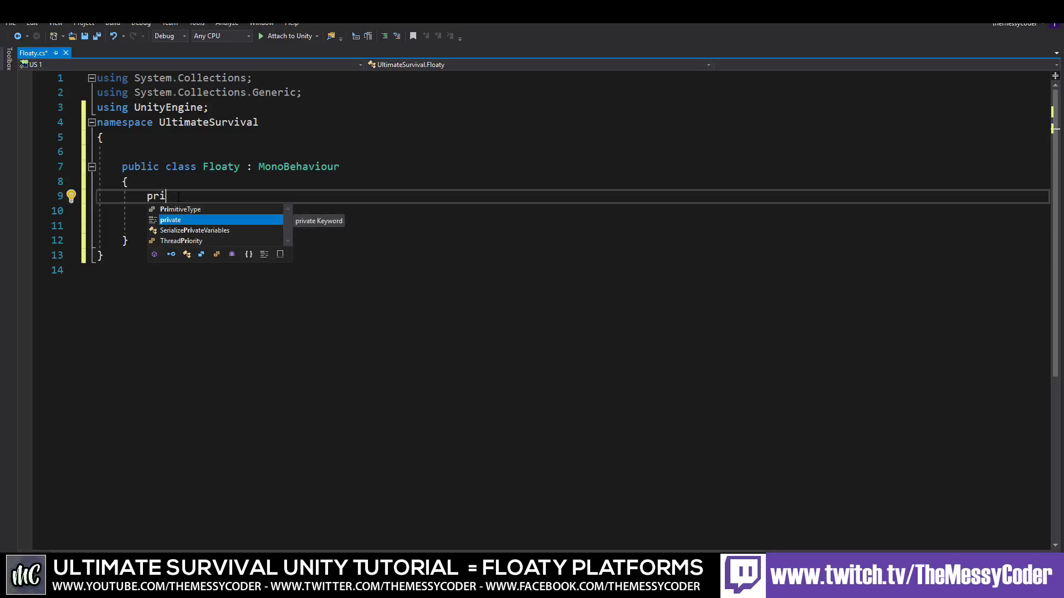
{"action": "type", "text": "vate"}
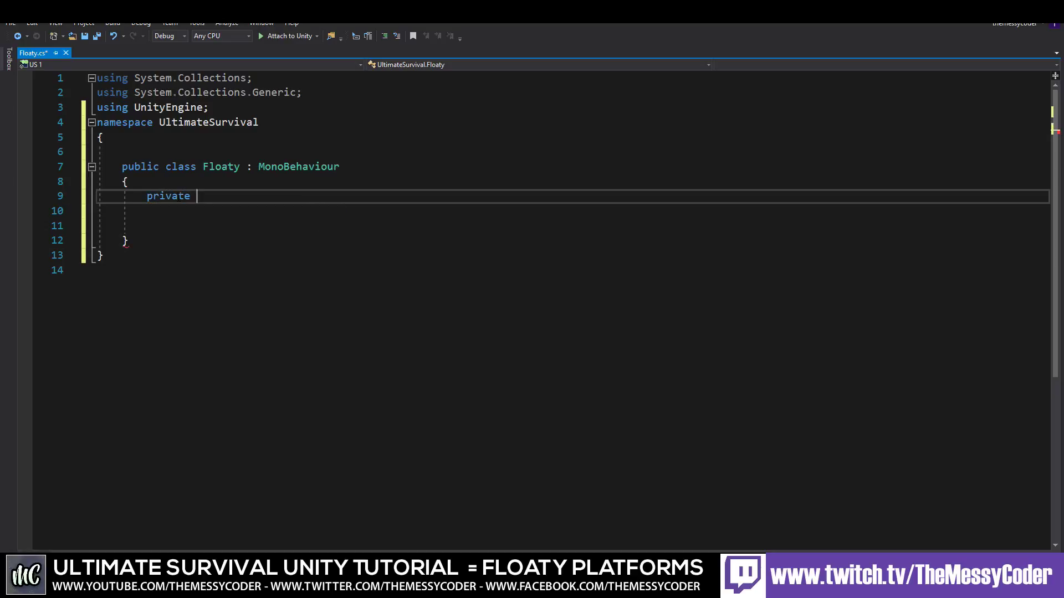
{"action": "type", "text": " Game"}
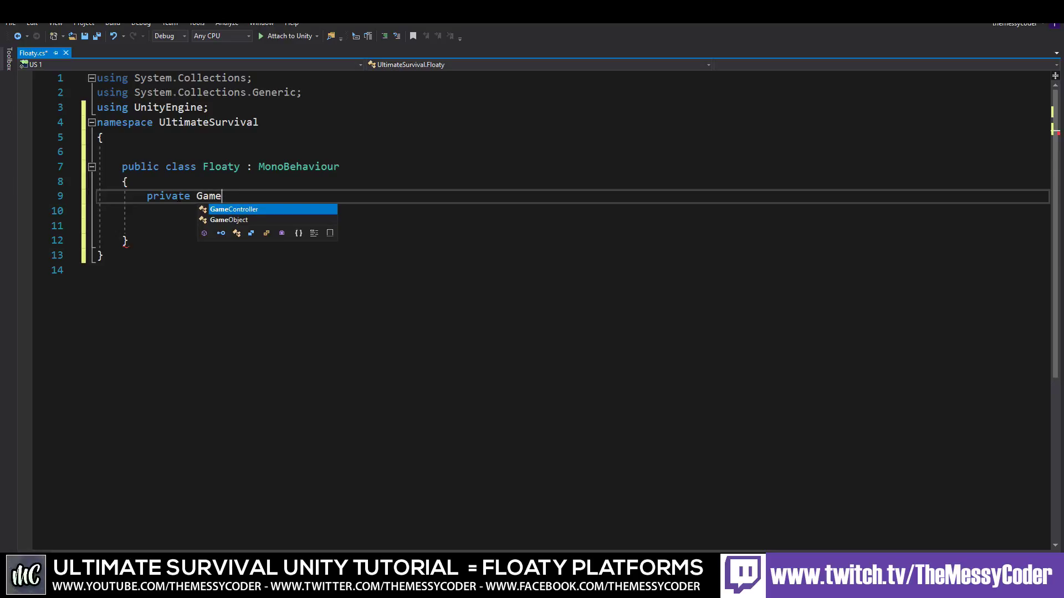
{"action": "key", "text": "Down"}
{"action": "key", "text": "Tab"}
{"action": "type", "text": "m"}
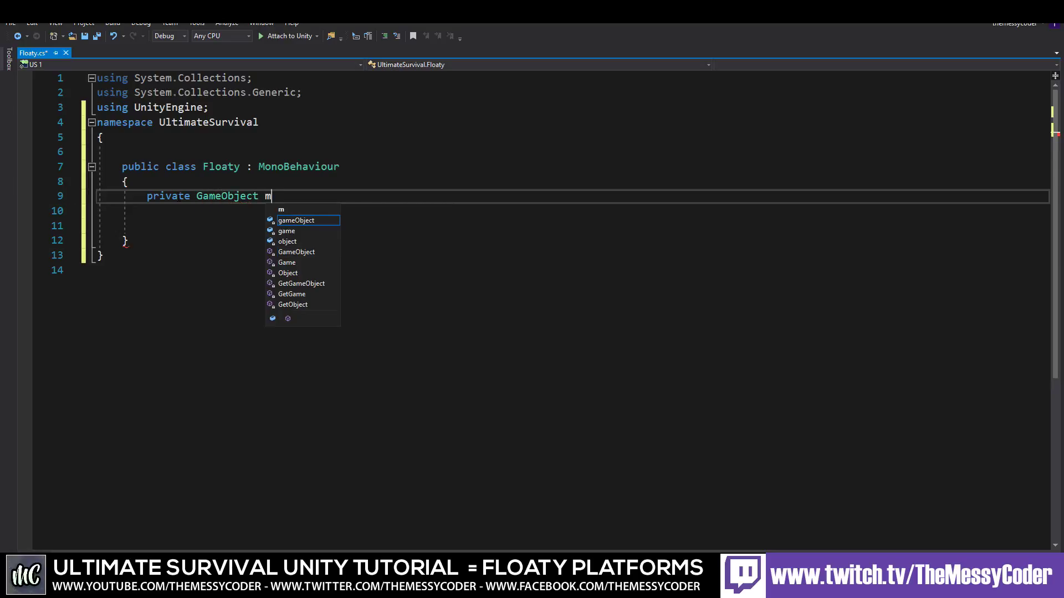
{"action": "type", "text": "_Player"}
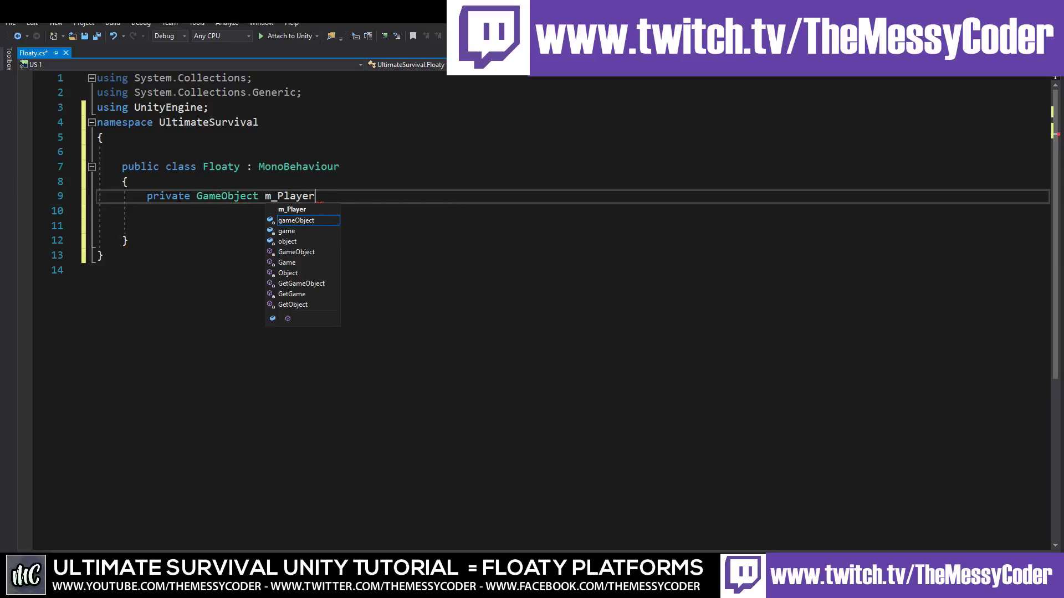
{"action": "type", "text": ";"}
{"action": "key", "text": "Return"}
{"action": "key", "text": "Return"}
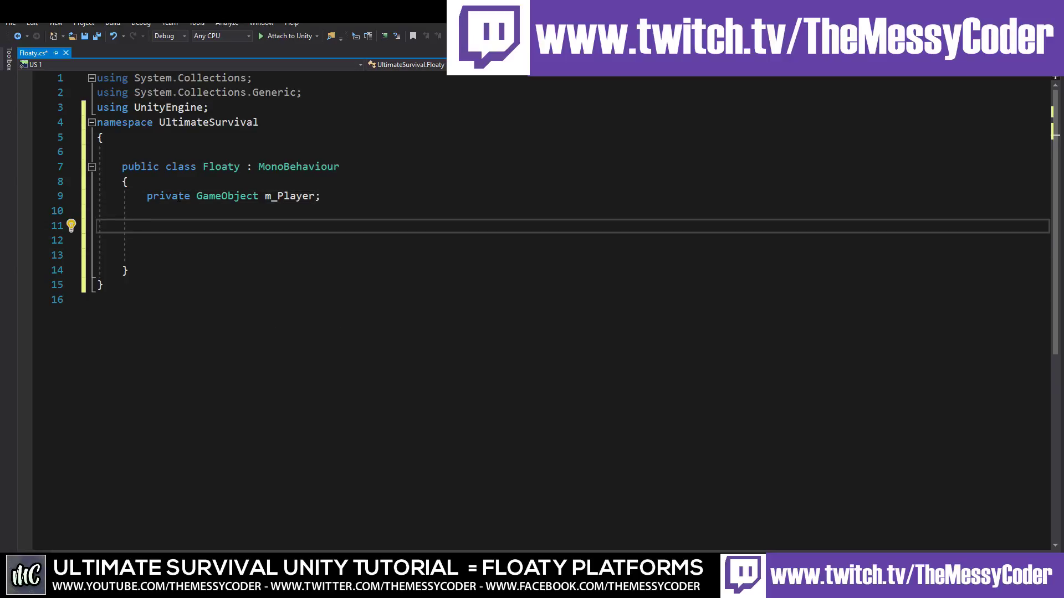
Step: Add a 'private bool CheckPlayer (GameObject player)' method with an empty body
{"action": "type", "text": "private"}
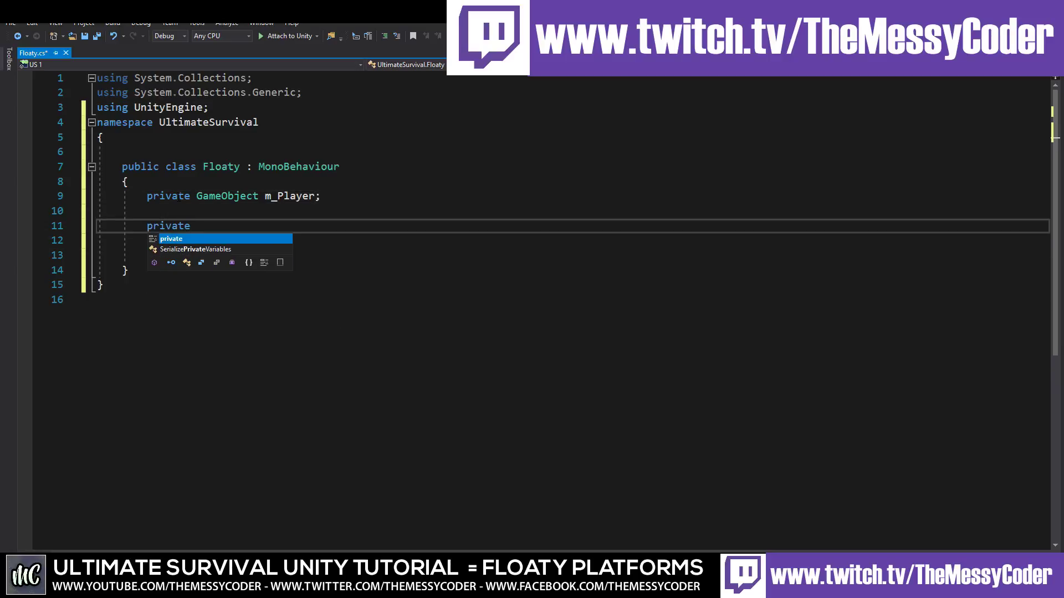
{"action": "type", "text": " bool "}
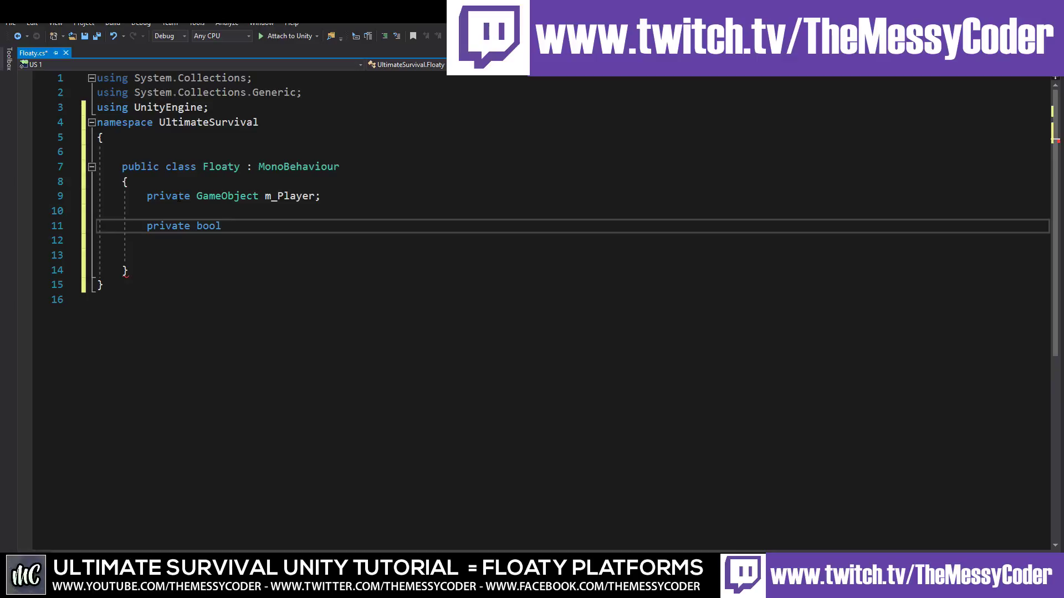
{"action": "type", "text": "CheckPlayer ("}
{"action": "type", "text": "game"}
{"action": "key", "text": "Tab"}
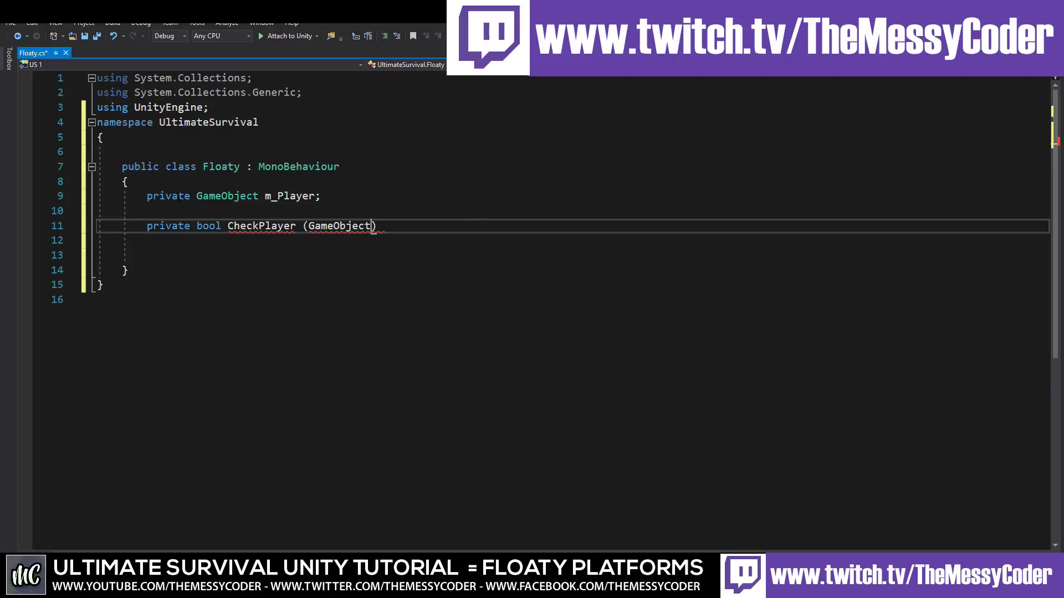
{"action": "type", "text": "player"}
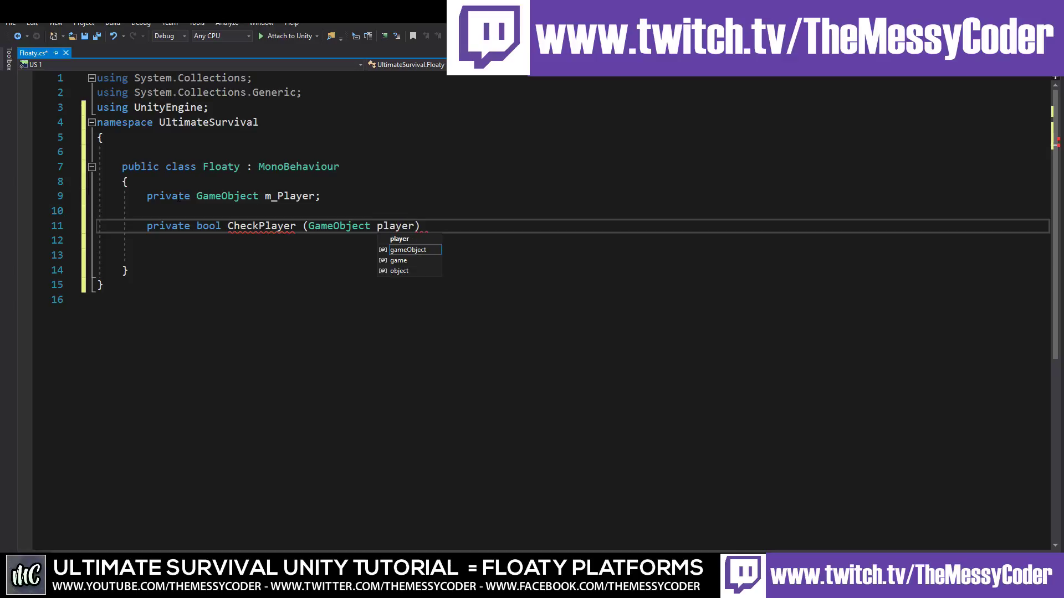
{"action": "type", "text": ")"}
{"action": "key", "text": "Return"}
{"action": "type", "text": "{"}
{"action": "key", "text": "Return"}
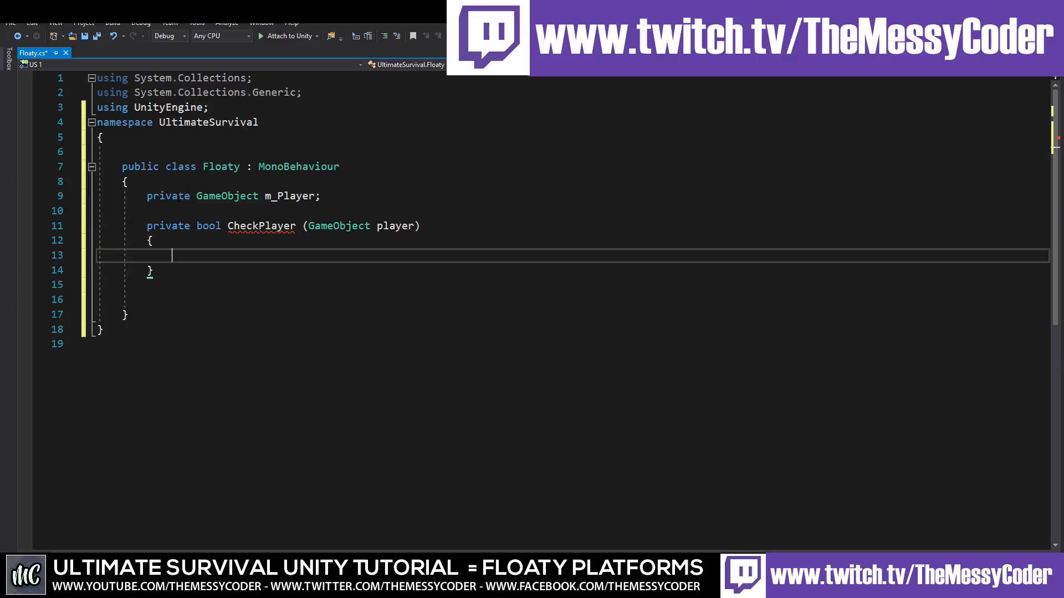
{"action": "key", "text": "Return"}
Step: Inside CheckPlayer, write 'm_Player = player.gameObject;' and add blank lines below it
{"action": "type", "text": "m"}
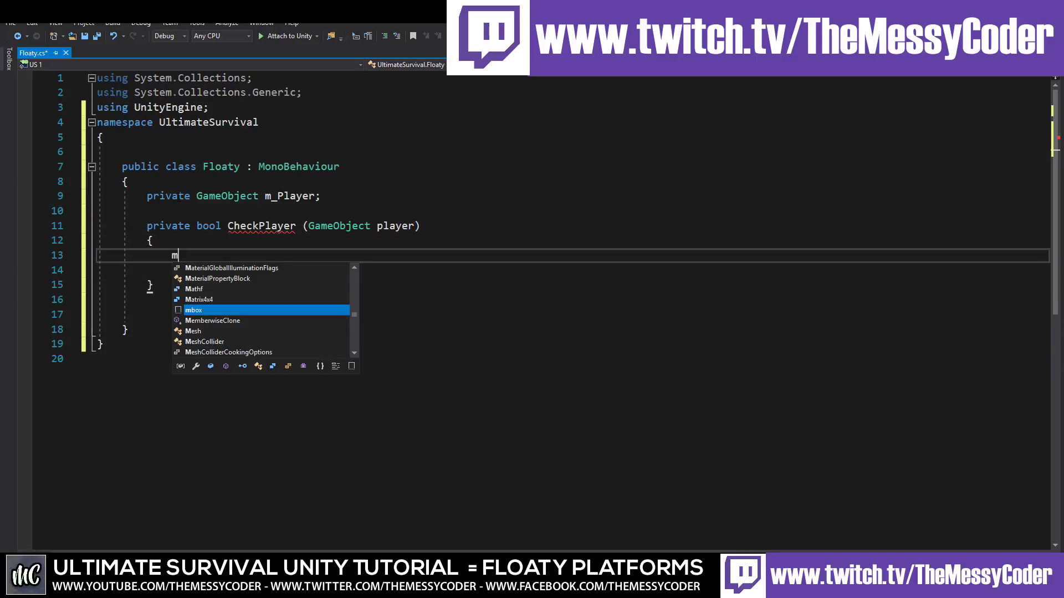
{"action": "type", "text": "_"}
{"action": "key", "text": "Tab"}
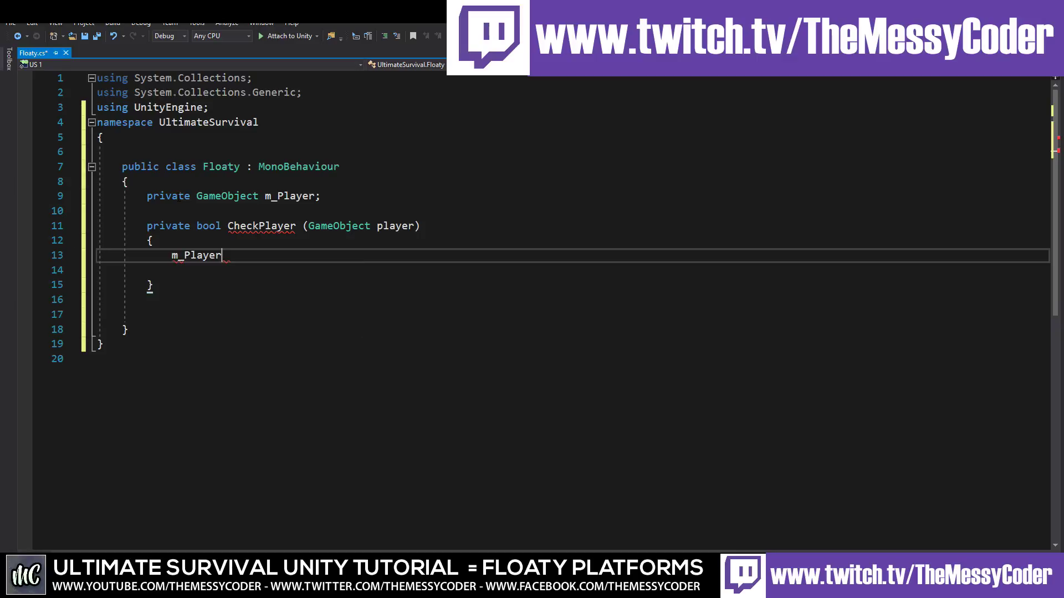
{"action": "type", "text": " = "}
{"action": "type", "text": "player.game"}
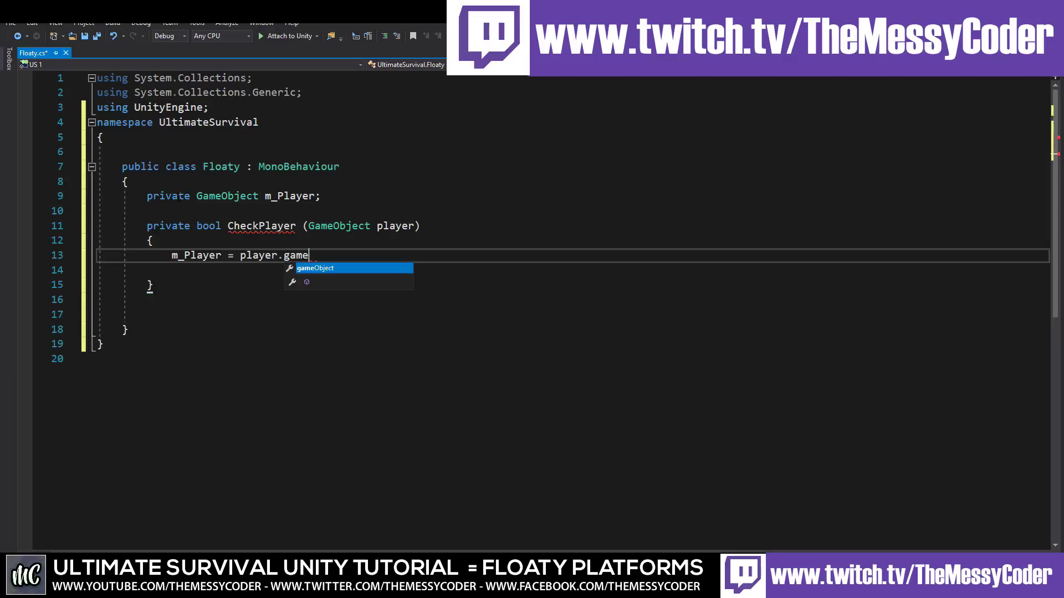
{"action": "key", "text": "Tab"}
{"action": "type", "text": ";"}
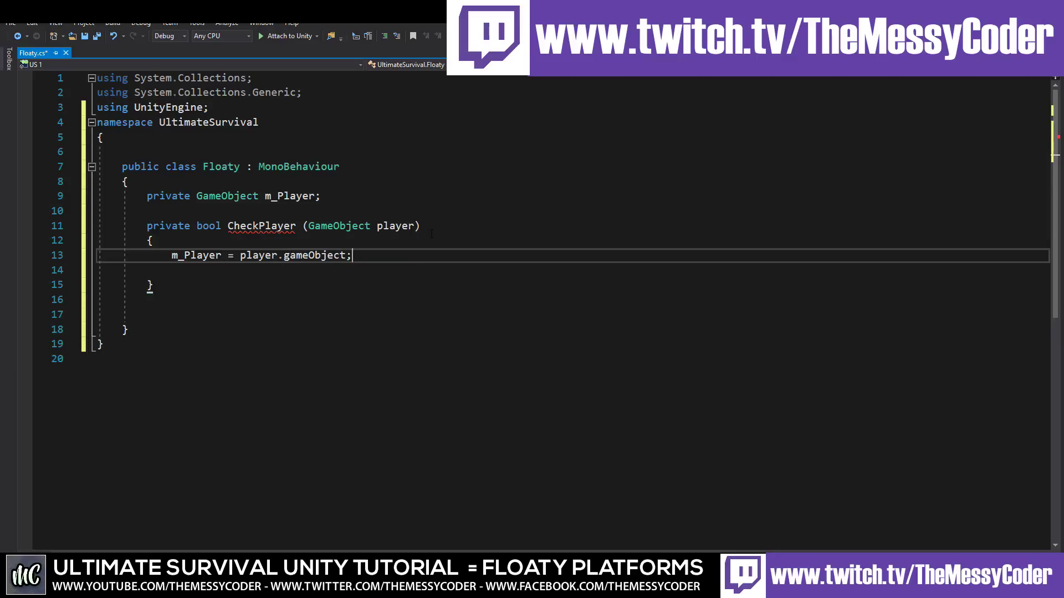
{"action": "double_click", "coordinate": [396, 227]}
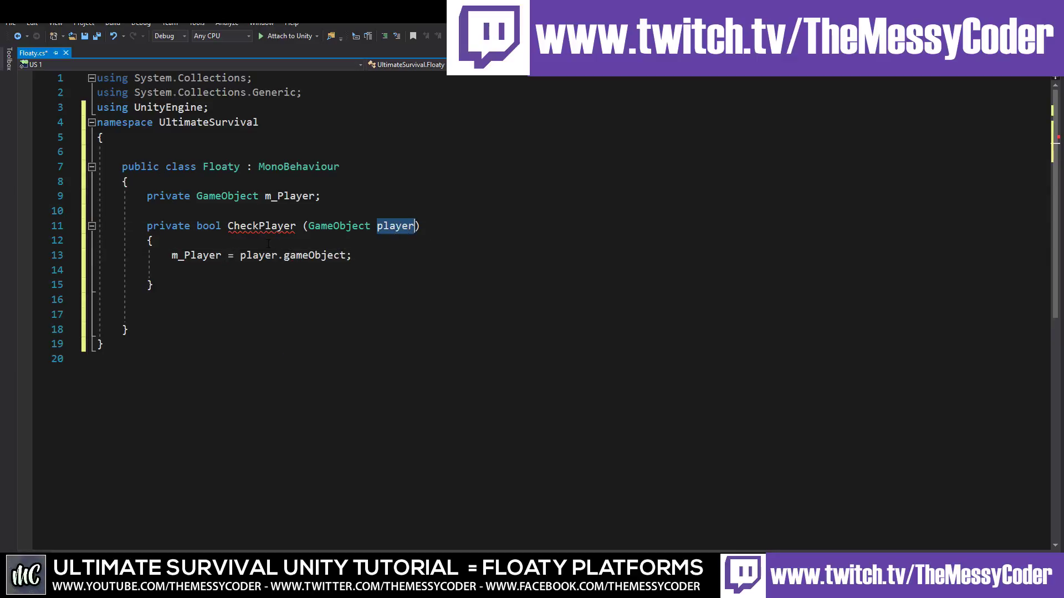
{"action": "left_click", "coordinate": [399, 260]}
{"action": "key", "text": "Return"}
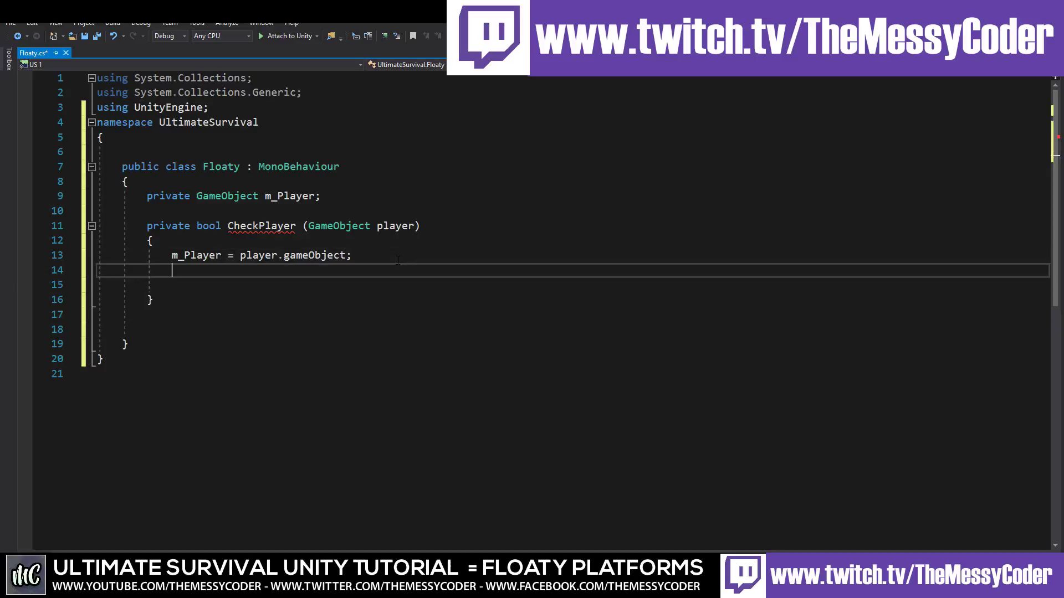
{"action": "key", "text": "Return"}
{"action": "key", "text": "Return"}
{"action": "key", "text": "Return"}
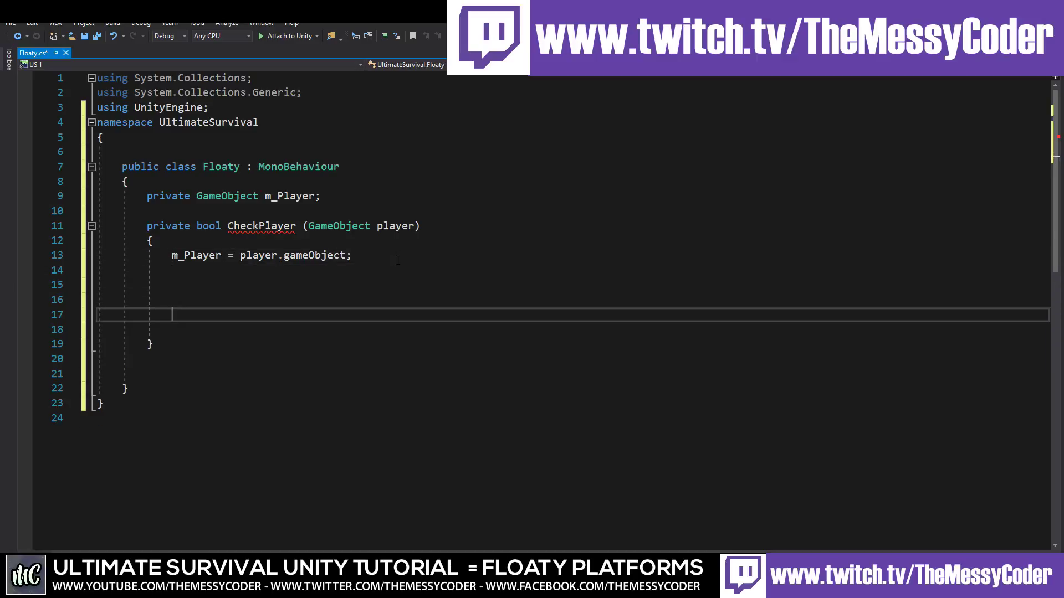
{"action": "key", "text": "Return"}
Step: Make CheckPlayer return true when m_Player.tag == "Player", otherwise return false
{"action": "type", "text": "retu"}
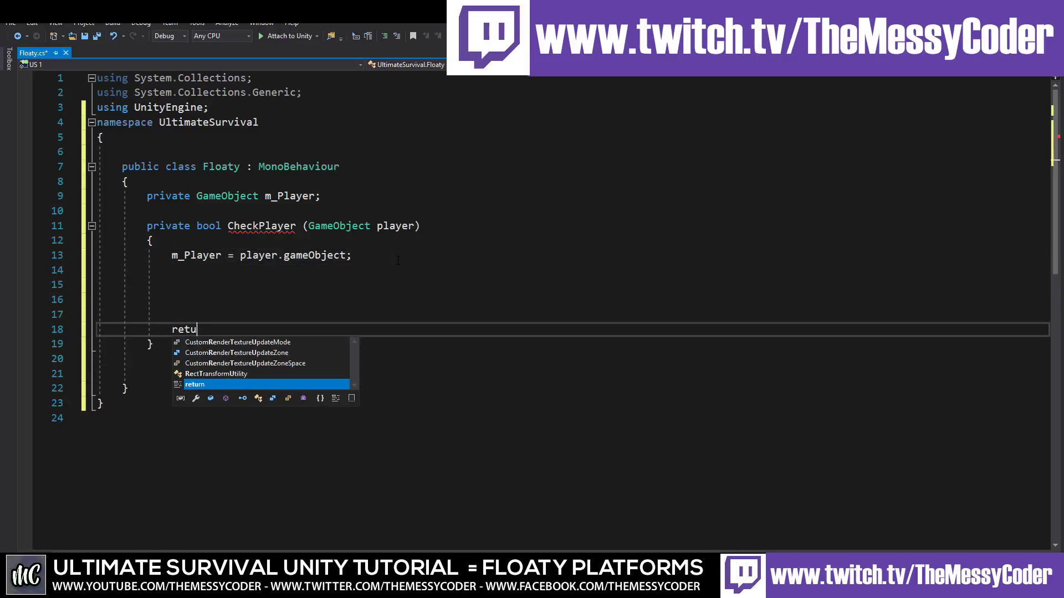
{"action": "type", "text": "rn false;"}
{"action": "key", "text": "Up"}
{"action": "key", "text": "Up"}
{"action": "key", "text": "Up"}
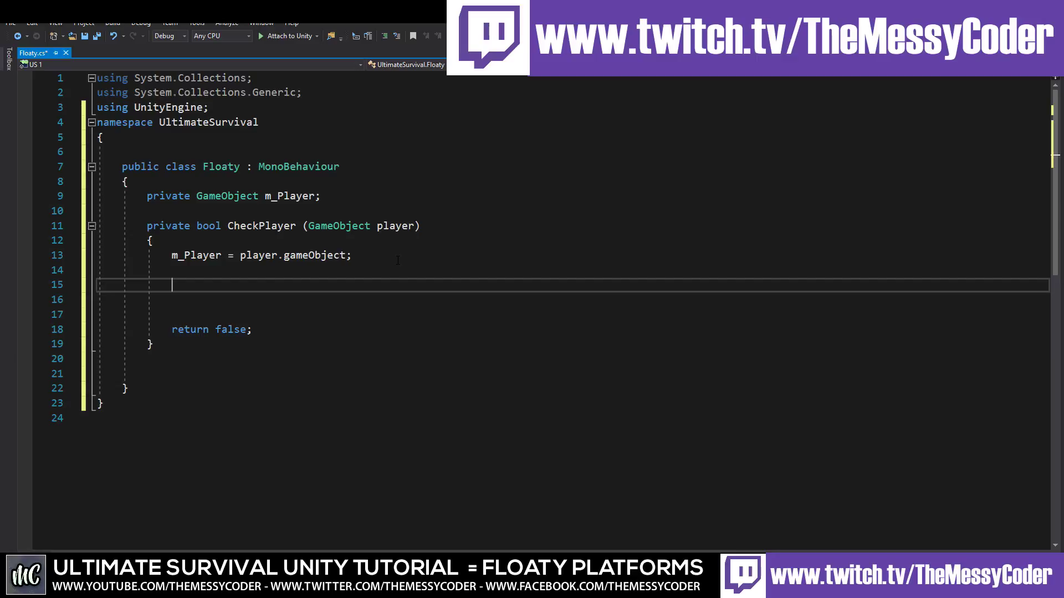
{"action": "type", "text": "if (m"}
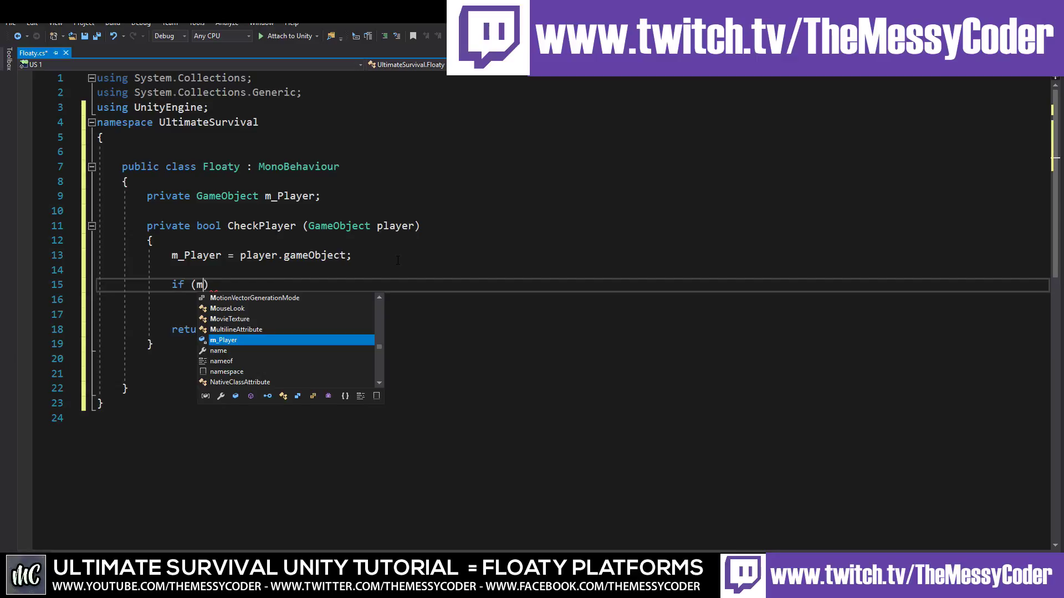
{"action": "type", "text": "_"}
{"action": "key", "text": "Tab"}
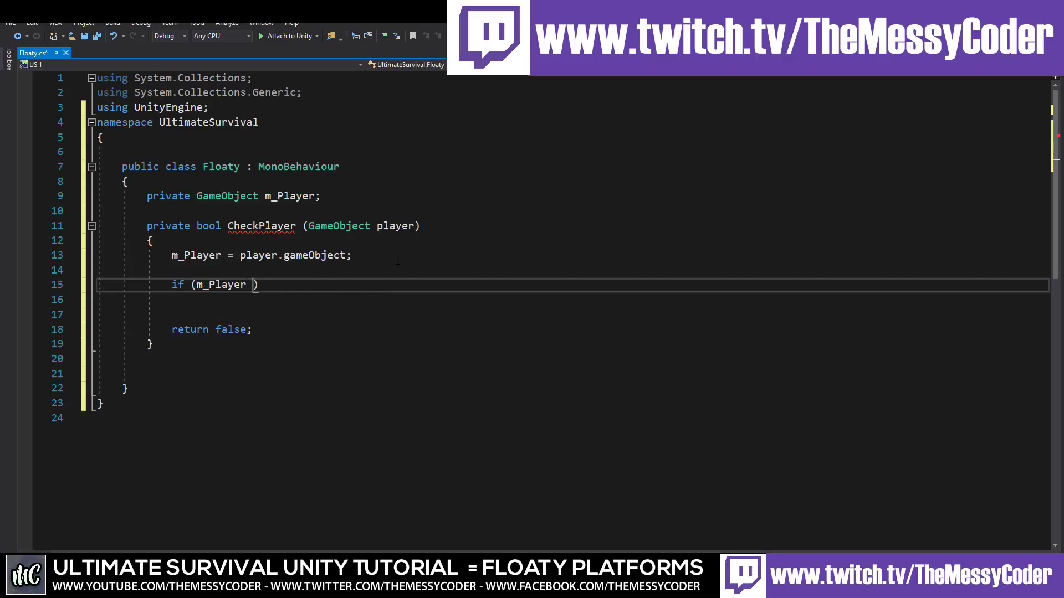
{"action": "type", "text": ".ta"}
{"action": "key", "text": "Tab"}
{"action": "type", "text": "== \"Pla"}
{"action": "type", "text": "yer"}
{"action": "key", "text": "End"}
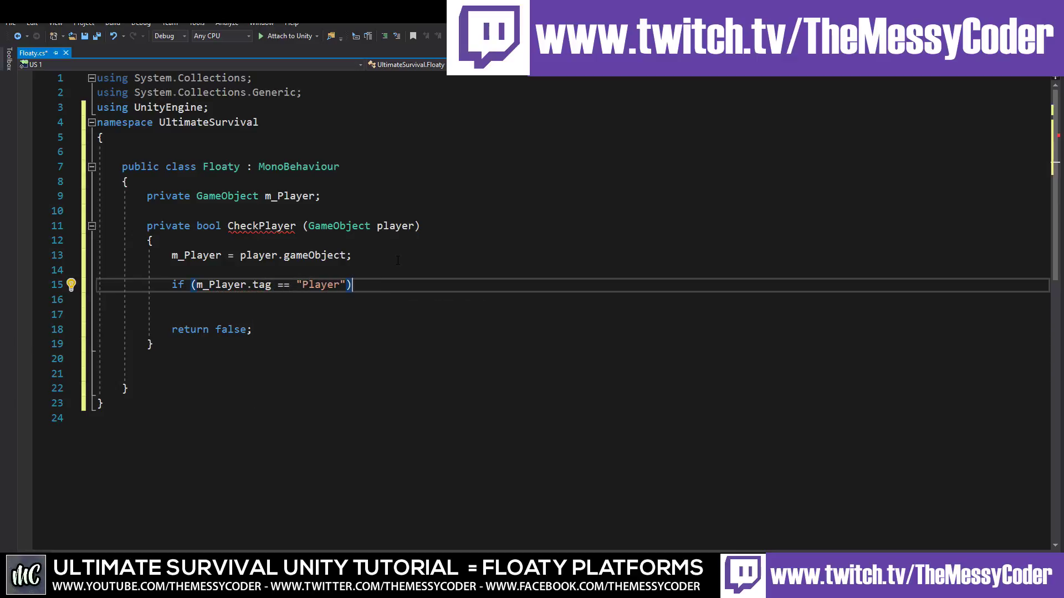
{"action": "key", "text": "Return"}
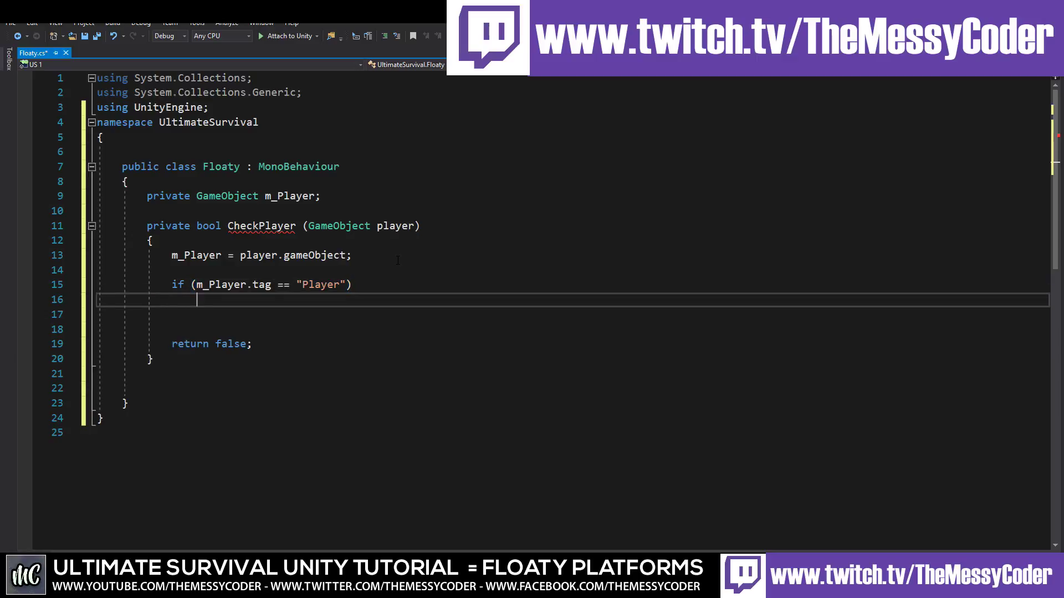
{"action": "type", "text": "re"}
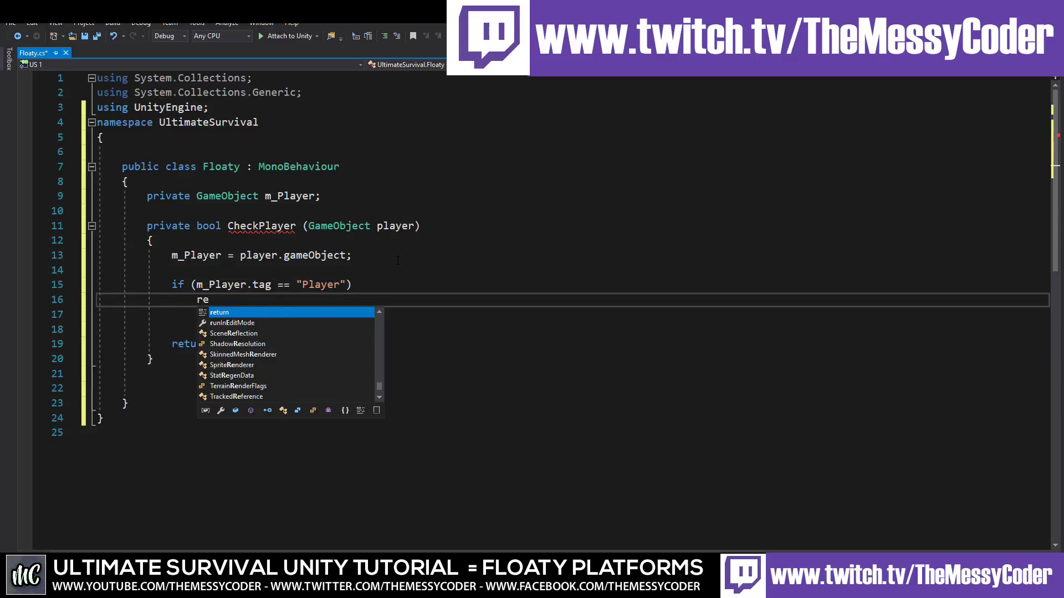
{"action": "type", "text": "turn "}
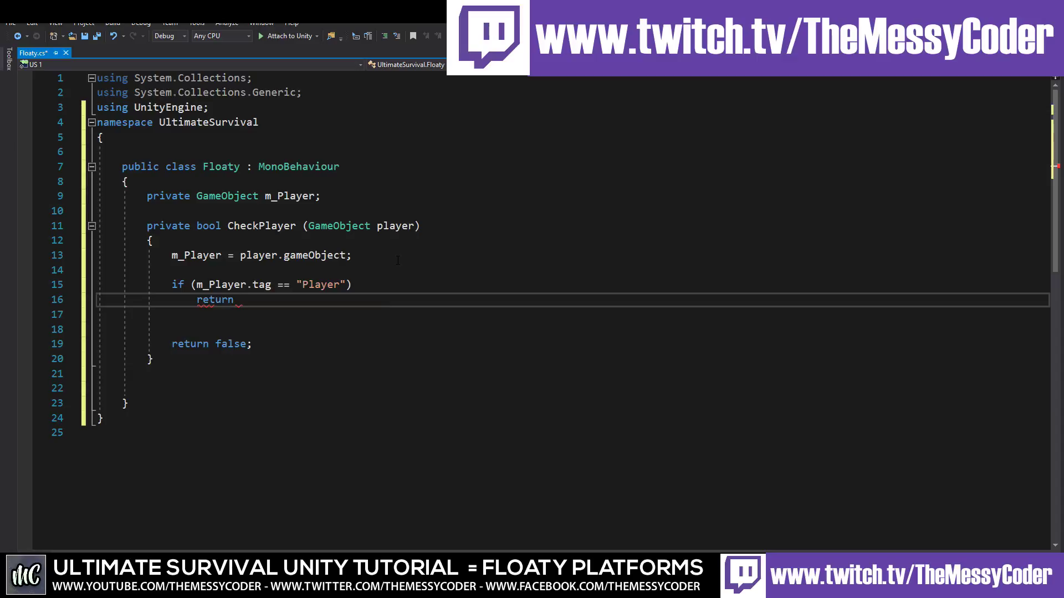
{"action": "type", "text": "true;"}
{"action": "key", "text": "Delete"}
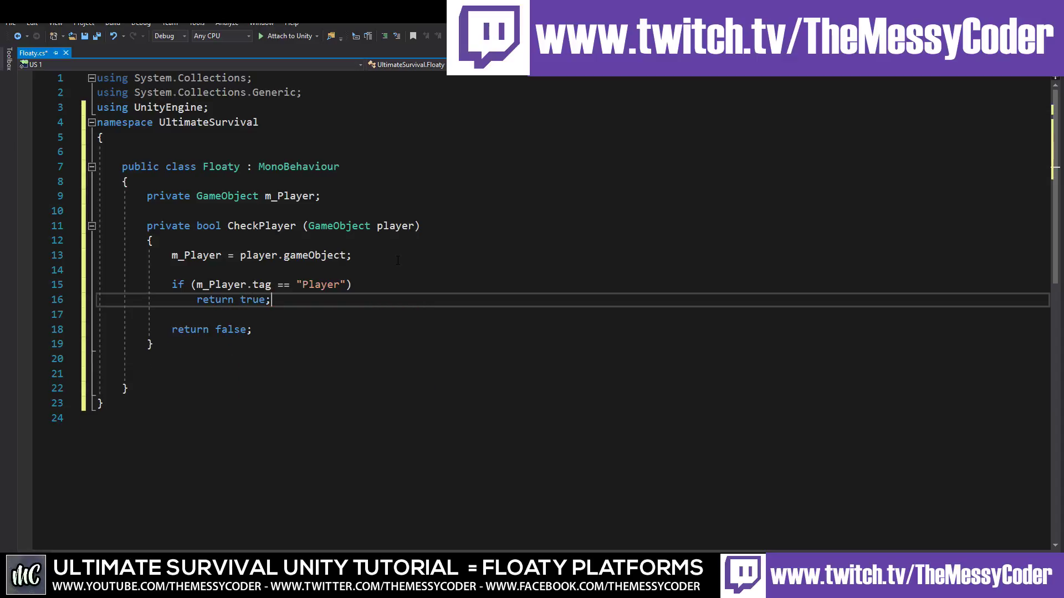
Step: Start a new private member on a fresh line below CheckPlayer
{"action": "key", "text": "Down"}
{"action": "key", "text": "Down"}
{"action": "key", "text": "Down"}
{"action": "key", "text": "Return"}
{"action": "key", "text": "Return"}
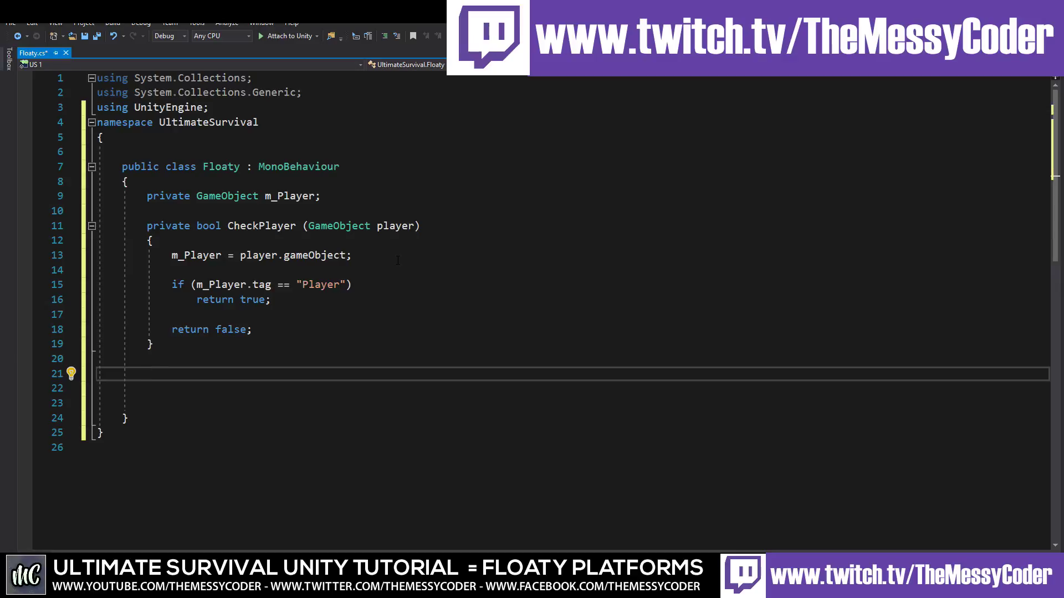
{"action": "type", "text": "pro"}
{"action": "key", "text": "BackSpace"}
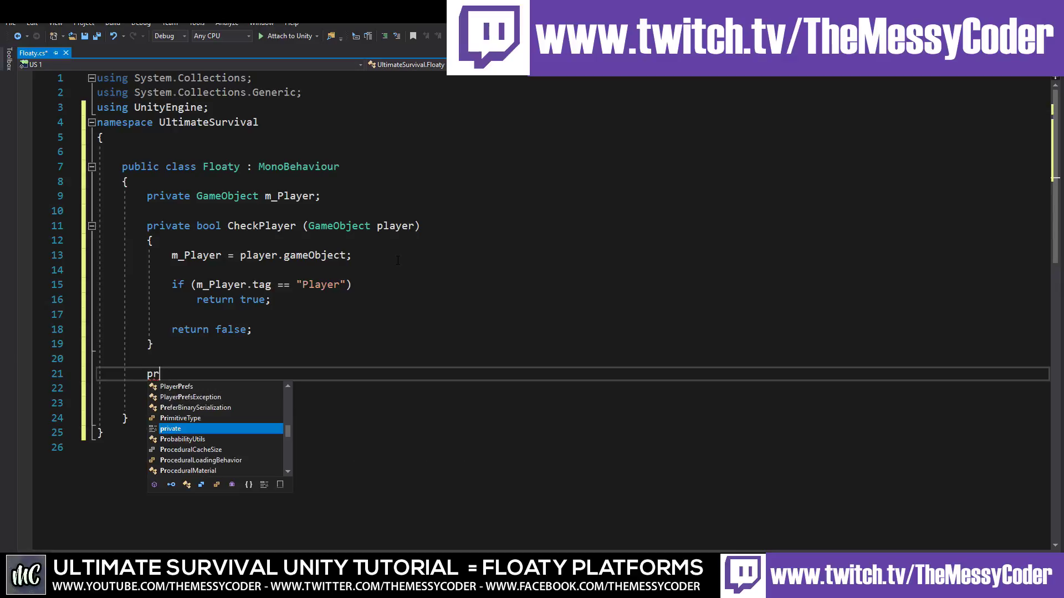
{"action": "key", "text": "Tab"}
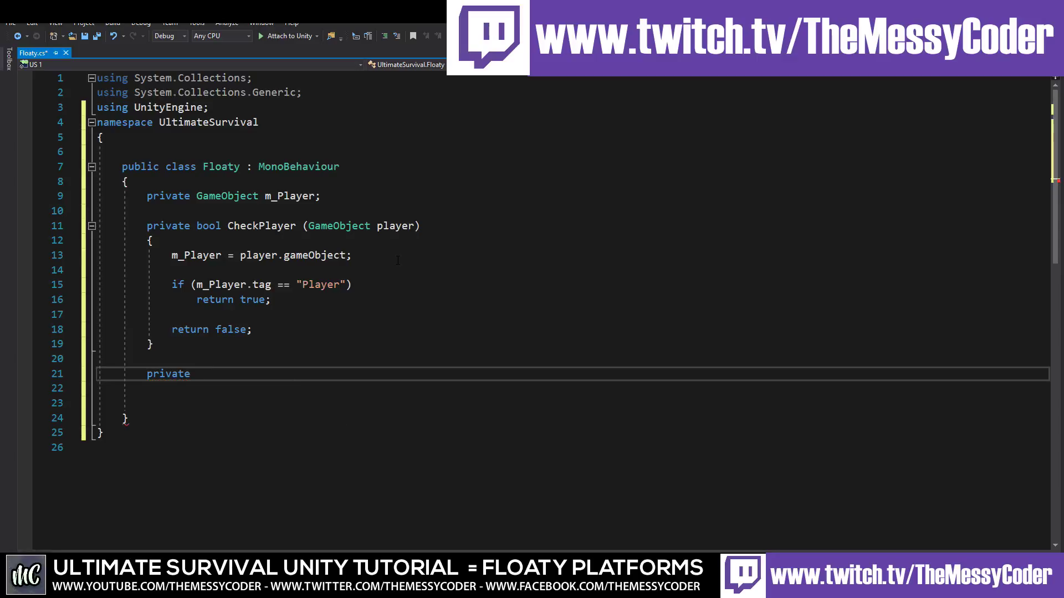
Step: Insert an empty OnTriggerEnter(Collider other) method stub via IntelliSense
{"action": "type", "text": "void on"}
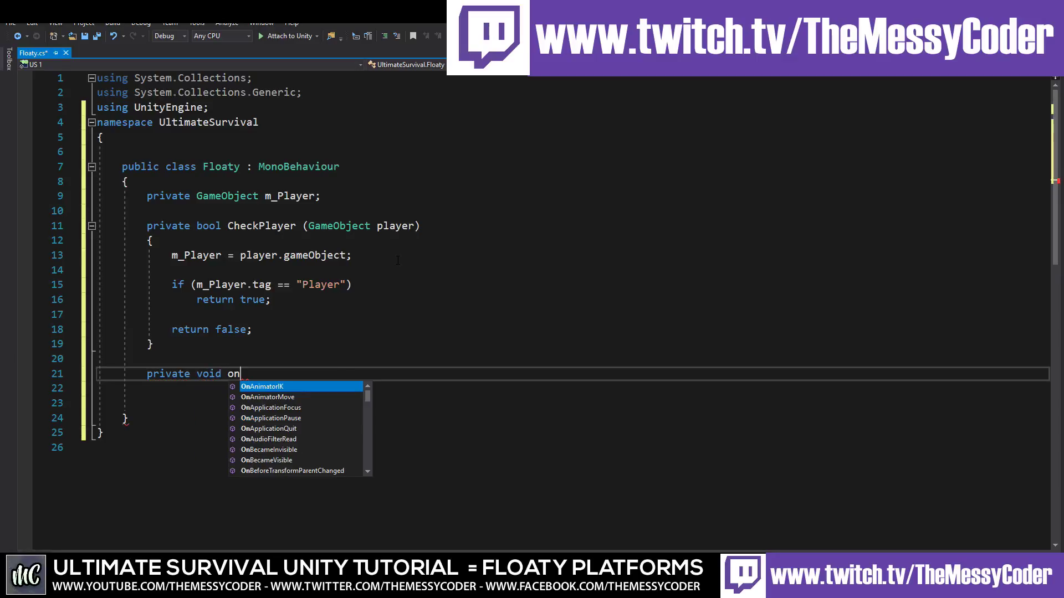
{"action": "type", "text": "Tr"}
{"action": "type", "text": "i"}
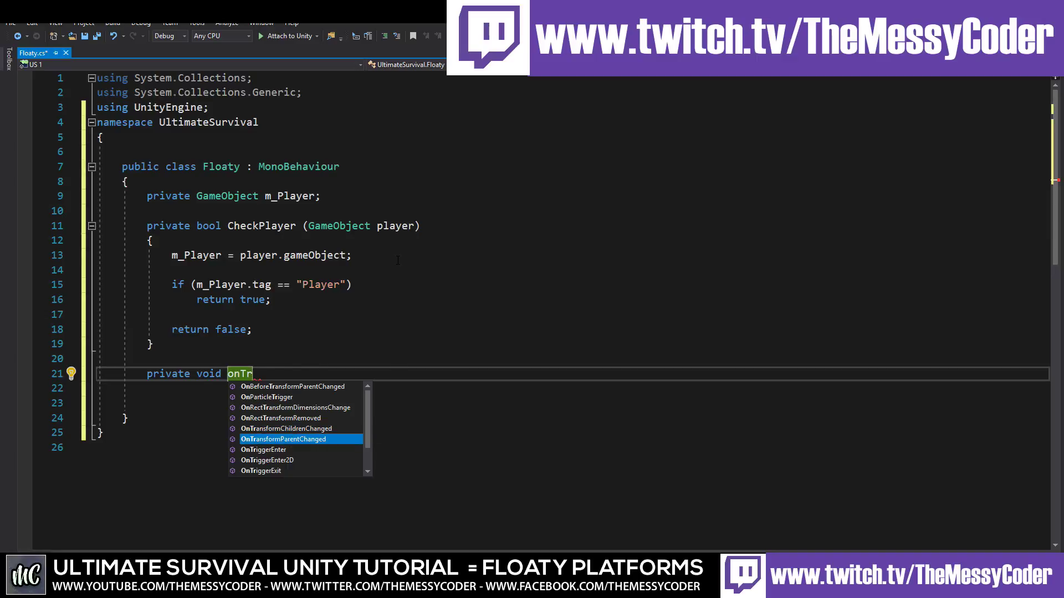
{"action": "key", "text": "Tab"}
{"action": "key", "text": "Return"}
{"action": "key", "text": "Return"}
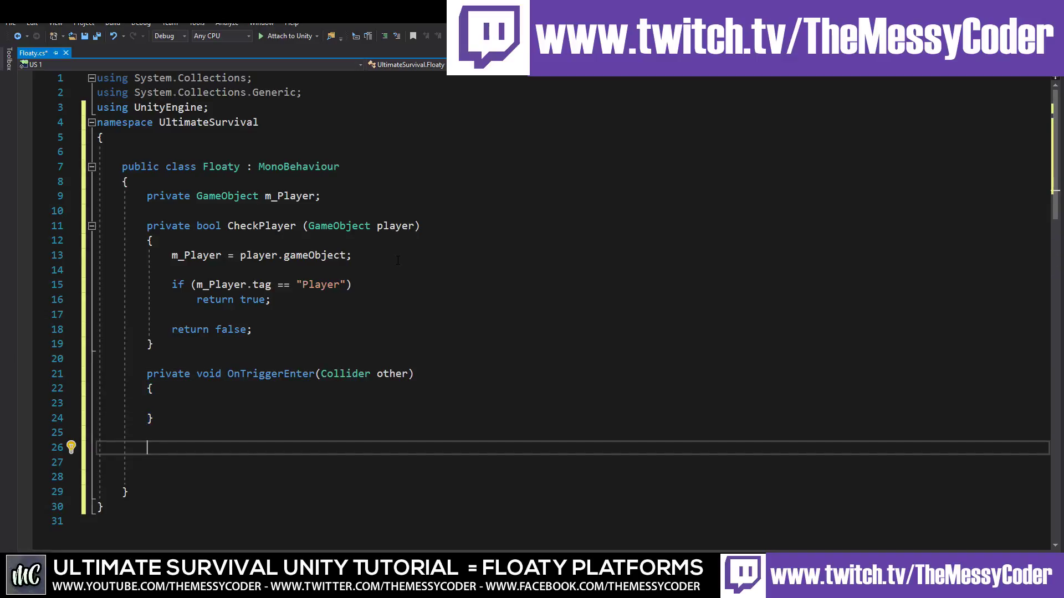
Step: Add an empty OnTriggerExit(Collider other) stub, then begin an if(check condition in OnTriggerEnter
{"action": "type", "text": "void onT"}
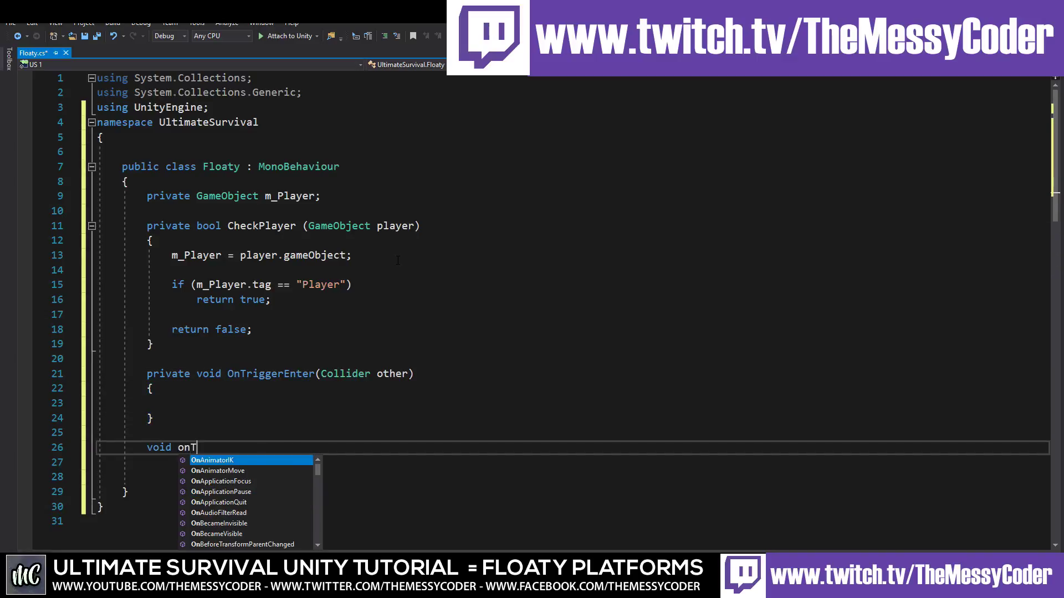
{"action": "type", "text": "rigge"}
{"action": "key", "text": "Down"}
{"action": "key", "text": "Tab"}
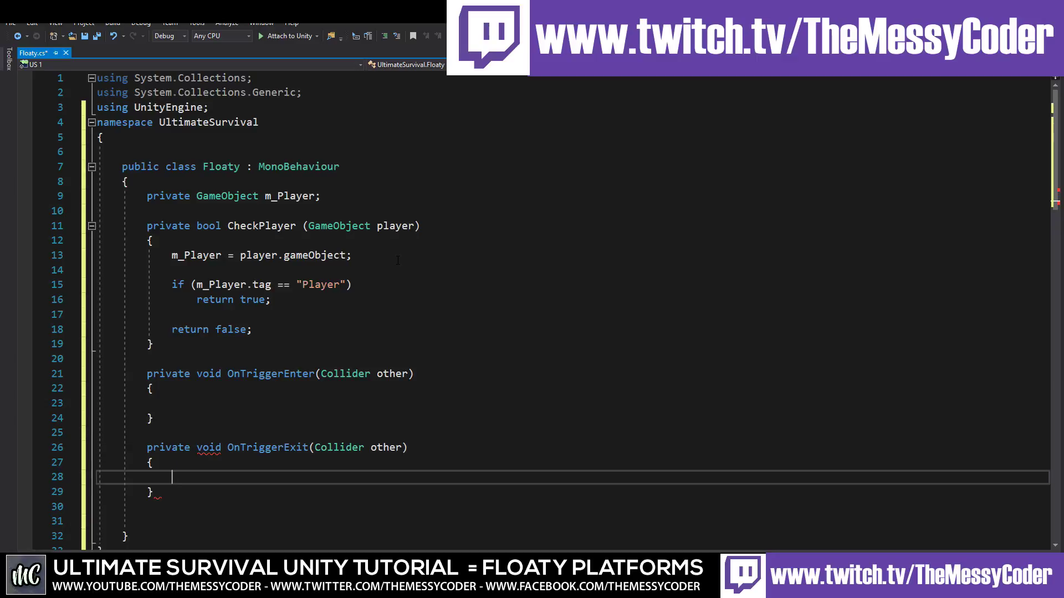
{"action": "key", "text": "Up"}
{"action": "key", "text": "Up"}
{"action": "key", "text": "Up"}
{"action": "key", "text": "Up"}
{"action": "key", "text": "Up"}
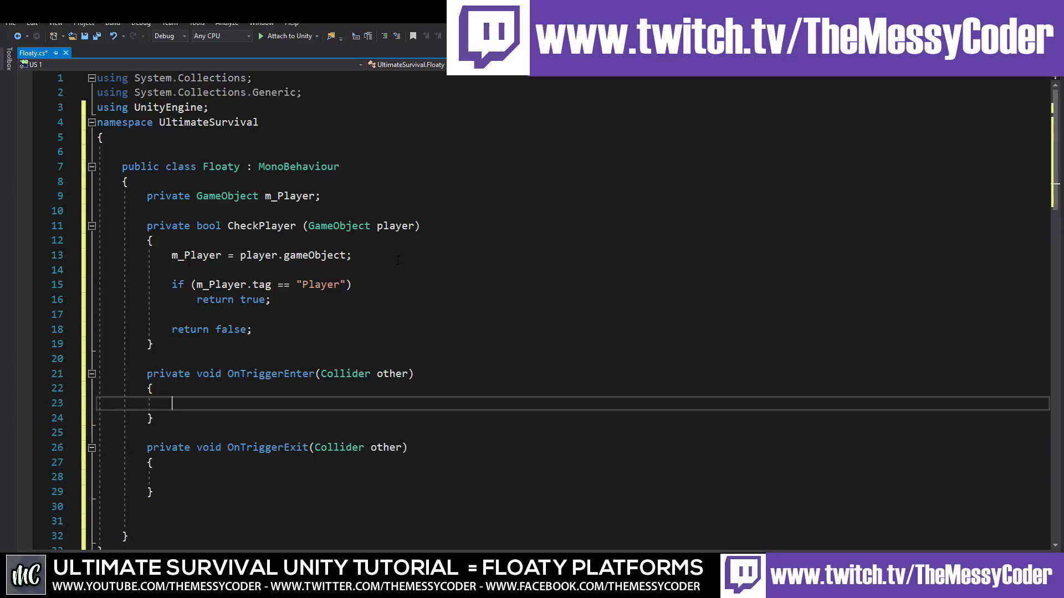
{"action": "type", "text": "if("}
{"action": "type", "text": "check"}
Step: Complete the OnTriggerEnter condition as if(CheckPlayer(other.gameObject)) with an empty line below
{"action": "key", "text": "Down"}
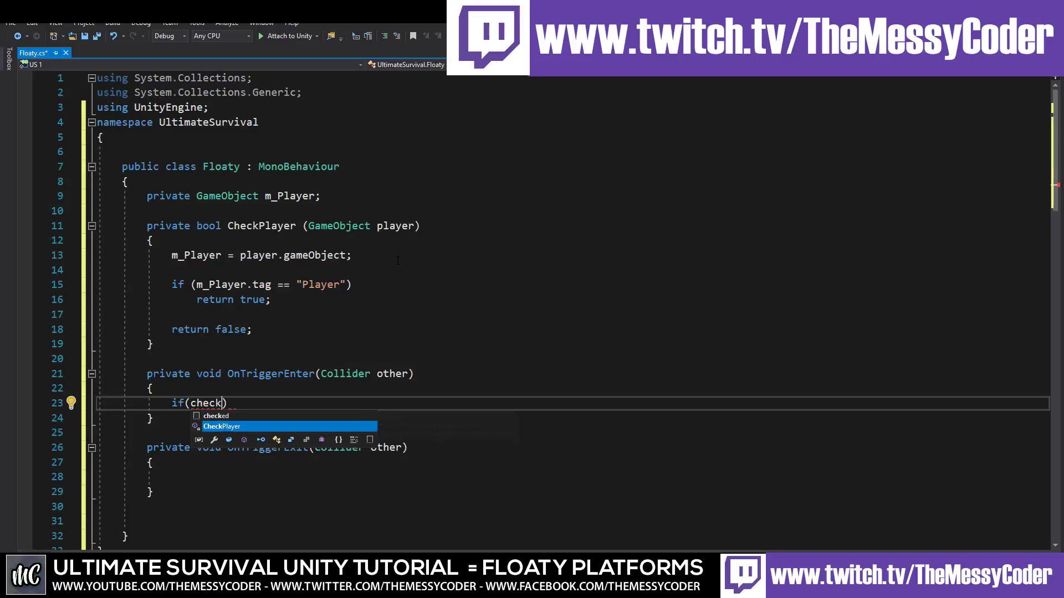
{"action": "key", "text": "Tab"}
{"action": "type", "text": "("}
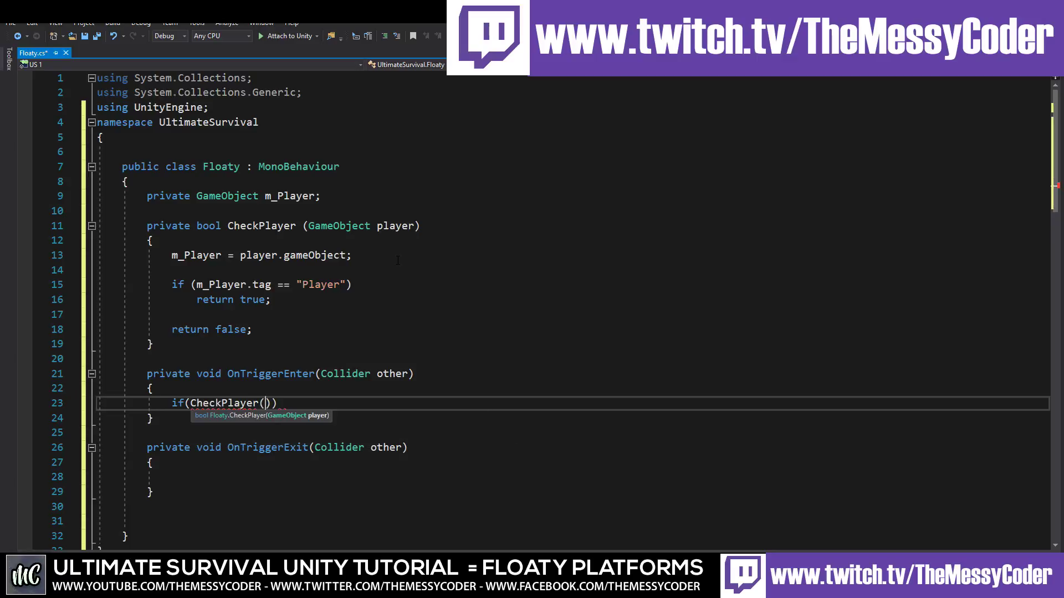
{"action": "type", "text": "other"}
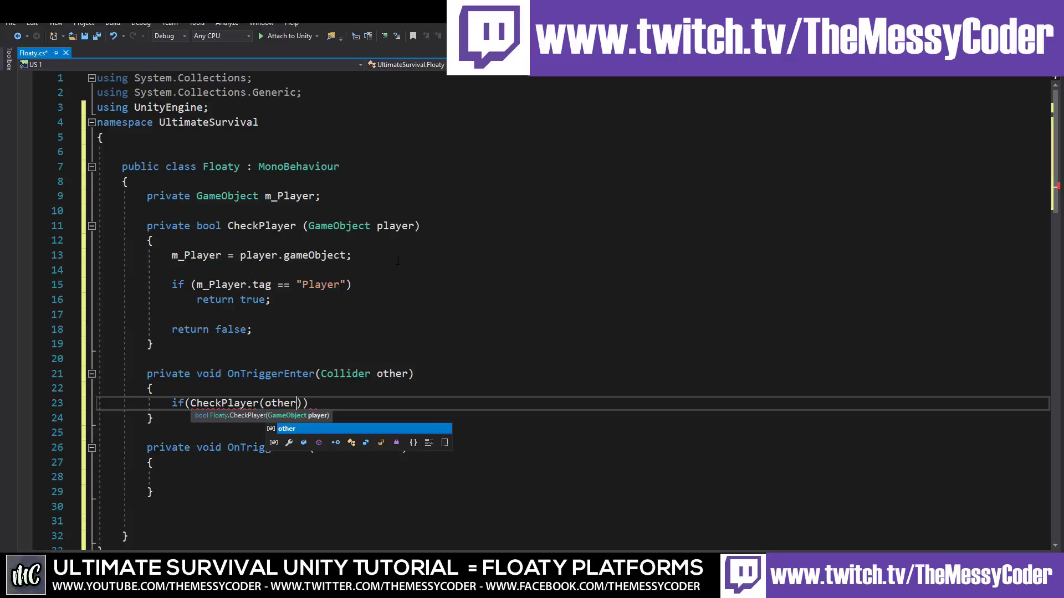
{"action": "type", "text": ".ga"}
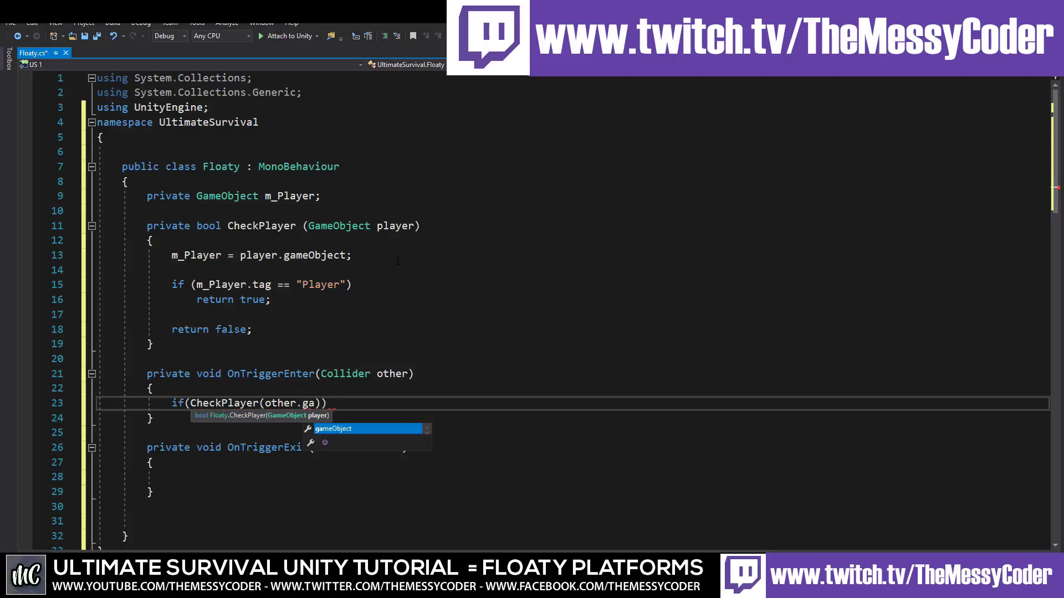
{"action": "key", "text": "Tab"}
{"action": "key", "text": "End"}
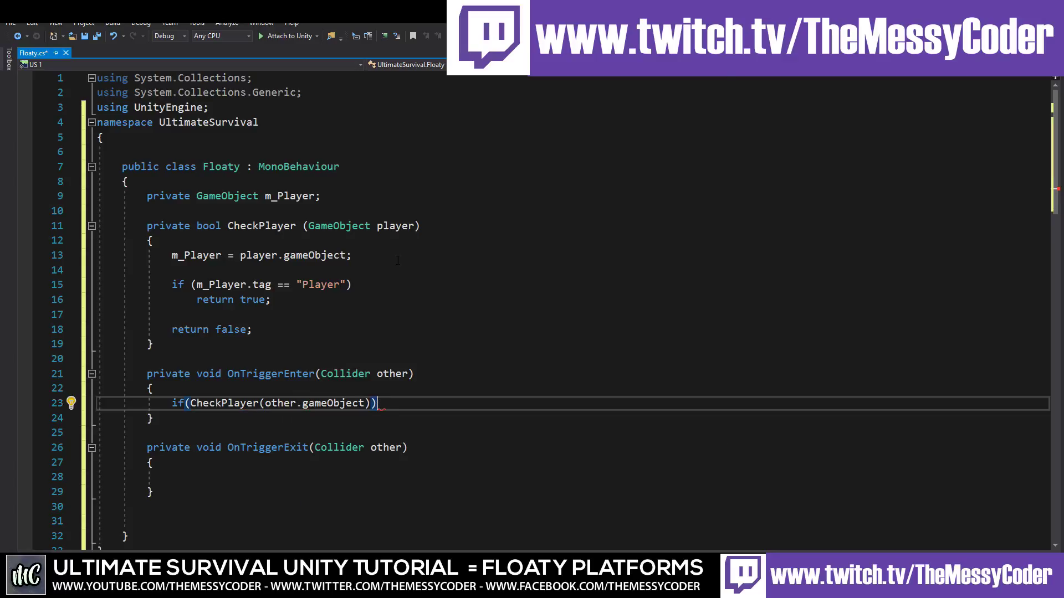
{"action": "key", "text": "Return"}
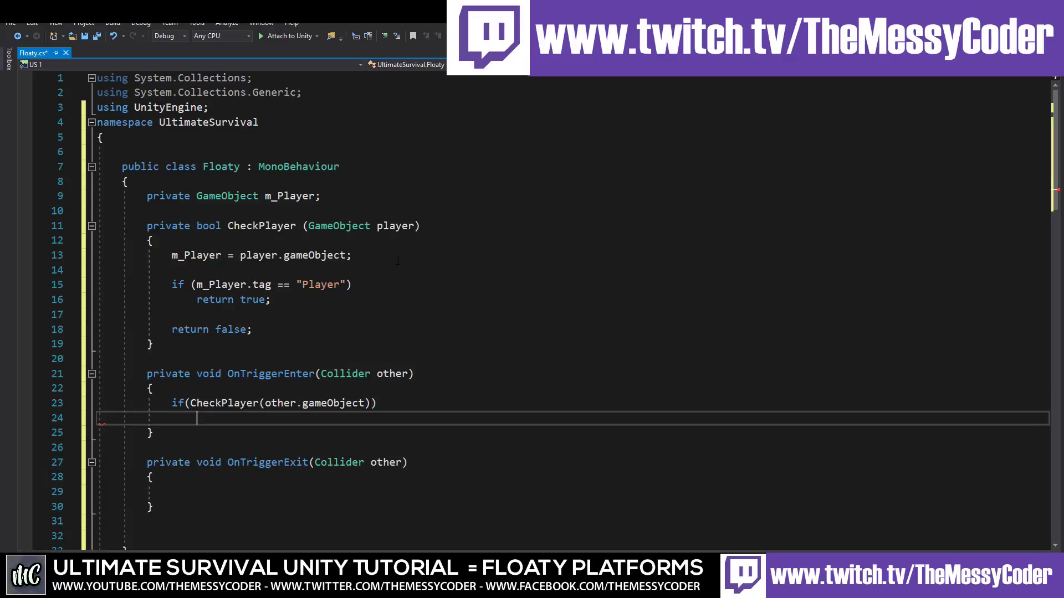
Step: Highlight the other parameter, gameObject and CheckPlayer to review their references
{"action": "left_click", "coordinate": [400, 375]}
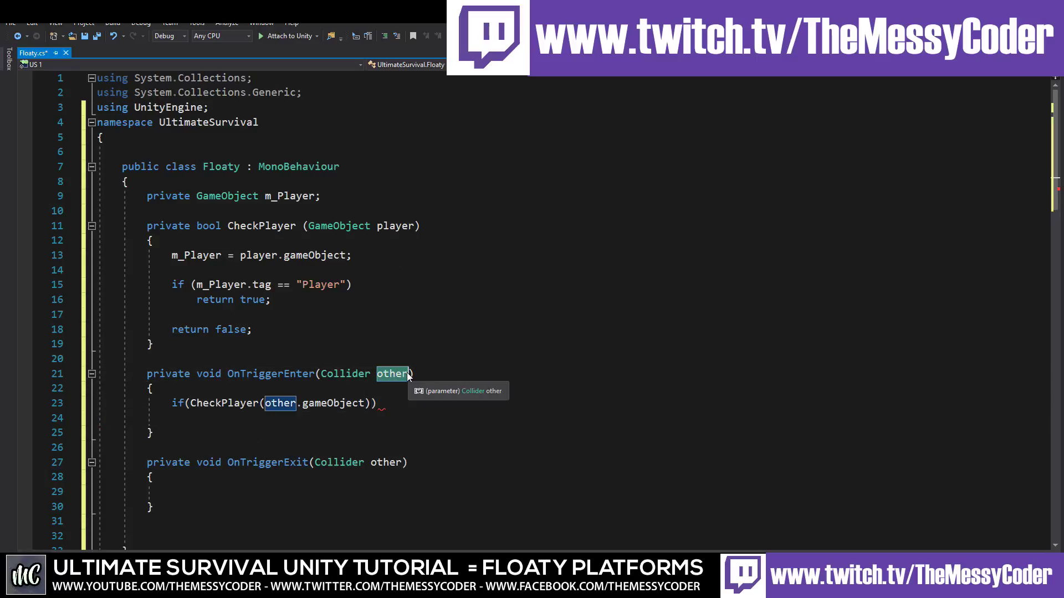
{"action": "left_click", "coordinate": [283, 420]}
{"action": "left_click", "coordinate": [331, 404]}
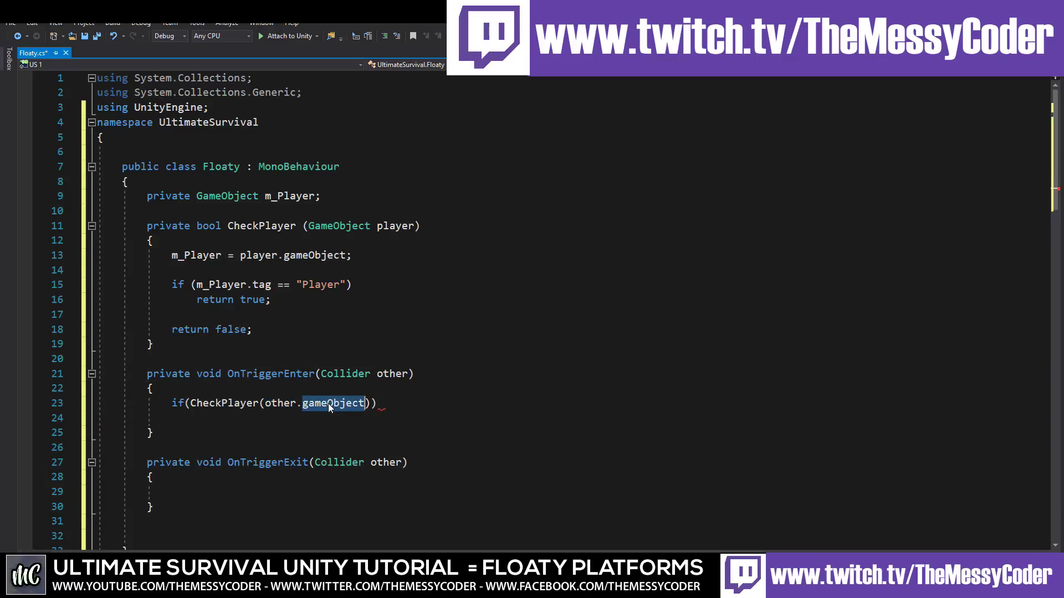
{"action": "left_click", "coordinate": [217, 413]}
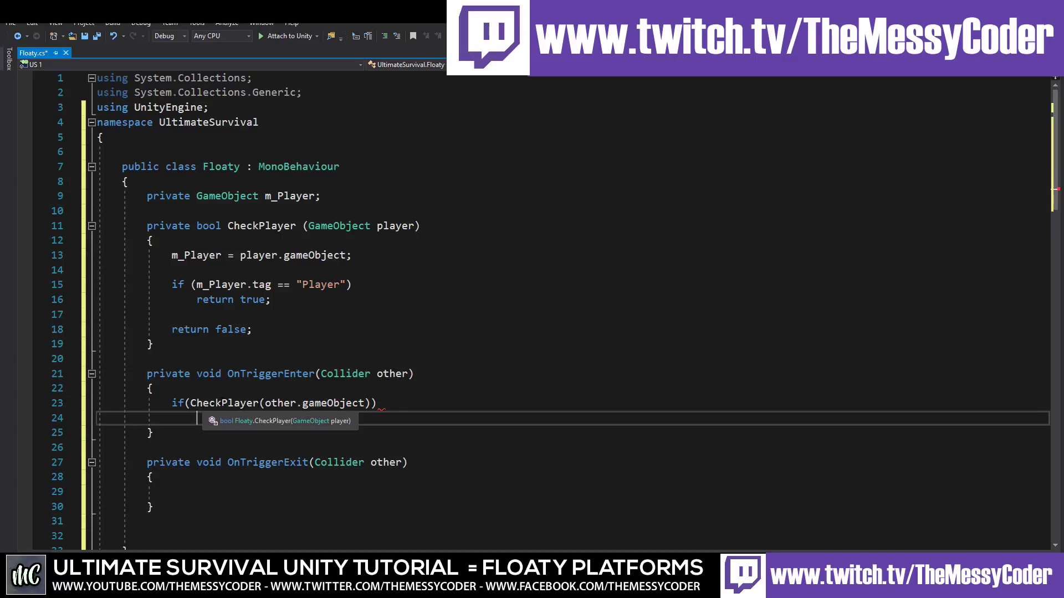
{"action": "double_click", "coordinate": [223, 408]}
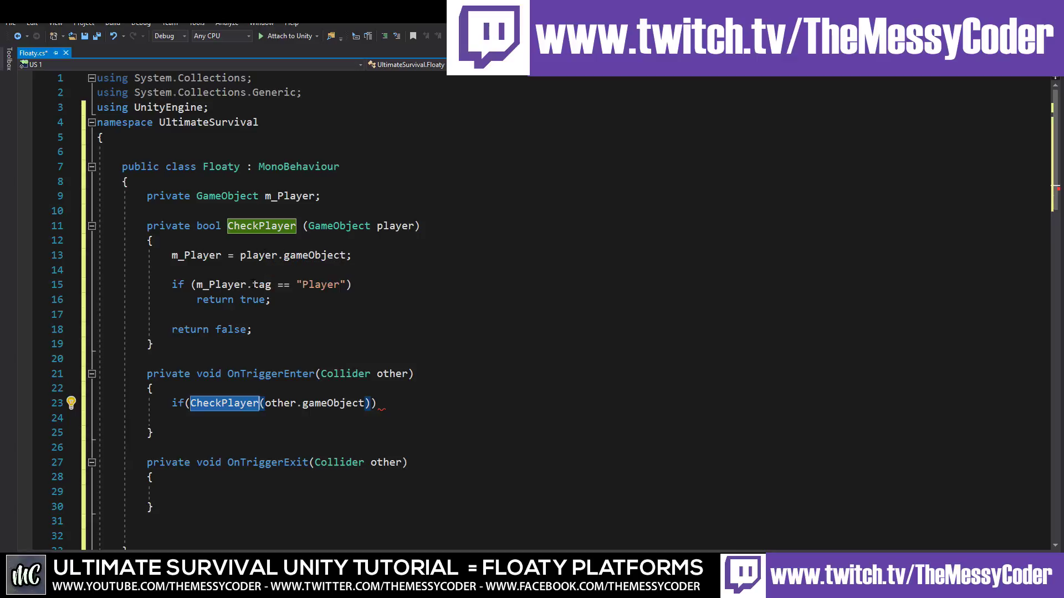
Step: Review the Player tag check and both returns, then select the m_Player assignment line to copy
{"action": "double_click", "coordinate": [313, 285]}
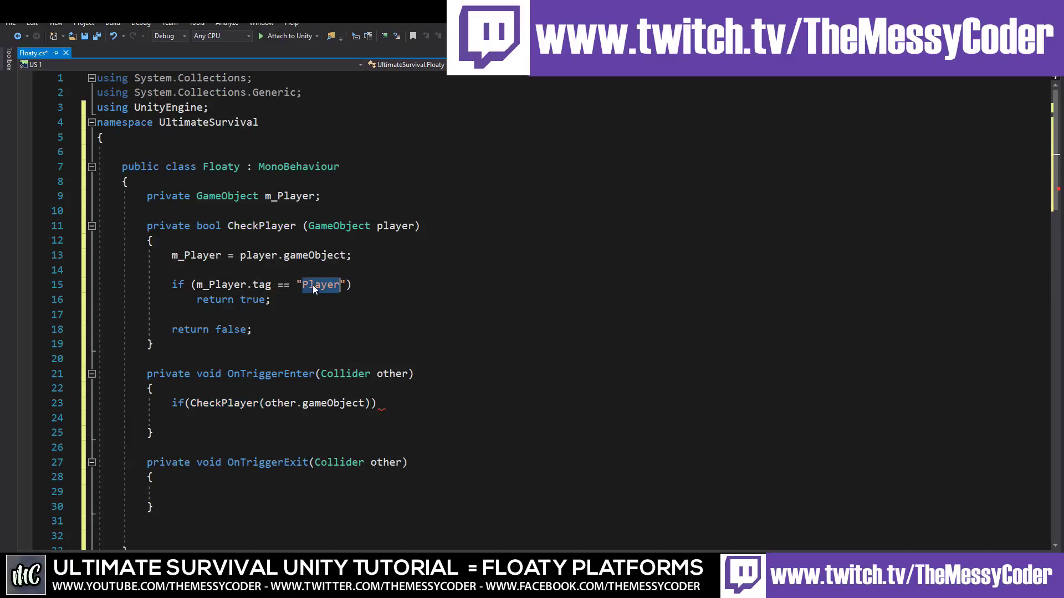
{"action": "key", "text": "Down"}
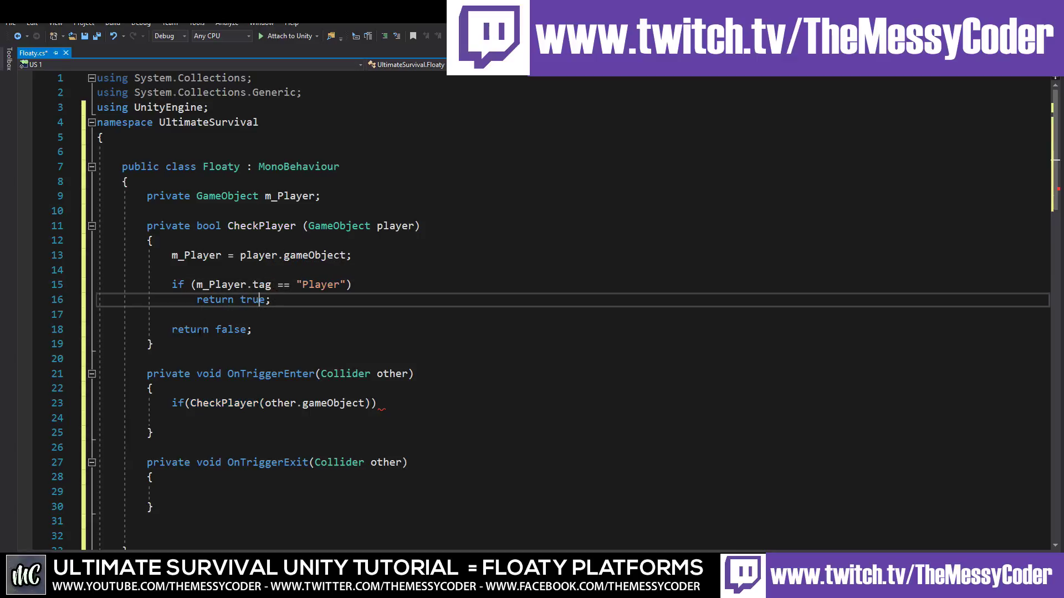
{"action": "left_click", "coordinate": [185, 330]}
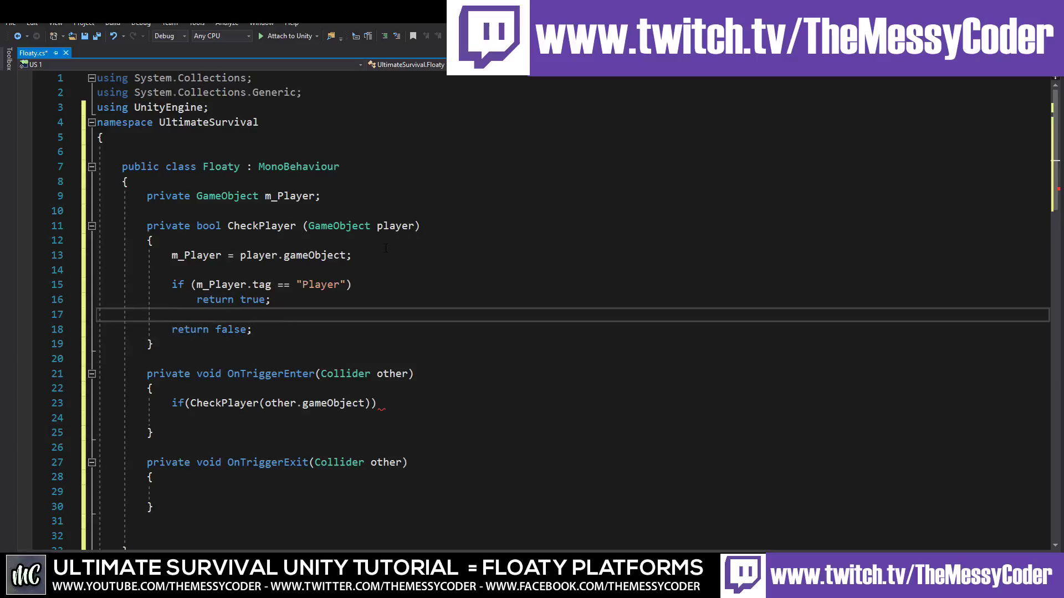
{"action": "left_click_drag", "start_coordinate": [351, 256], "coordinate": [172, 255]}
{"action": "key", "text": "ctrl+c"}
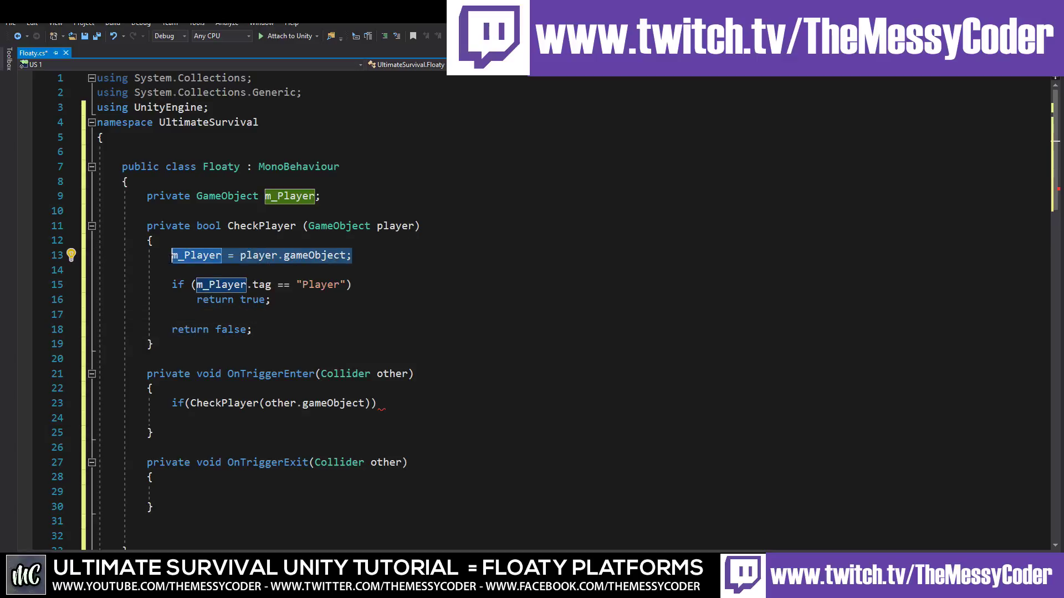
Step: Paste the assignment above return false and change it to m_Player = null;
{"action": "left_click", "coordinate": [237, 319]}
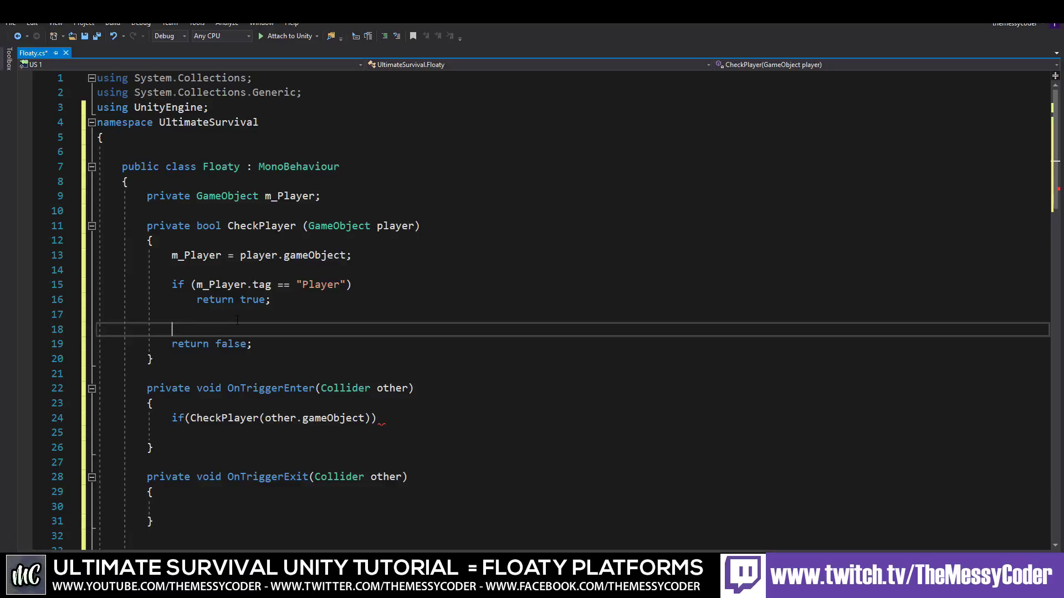
{"action": "key", "text": "ctrl+v"}
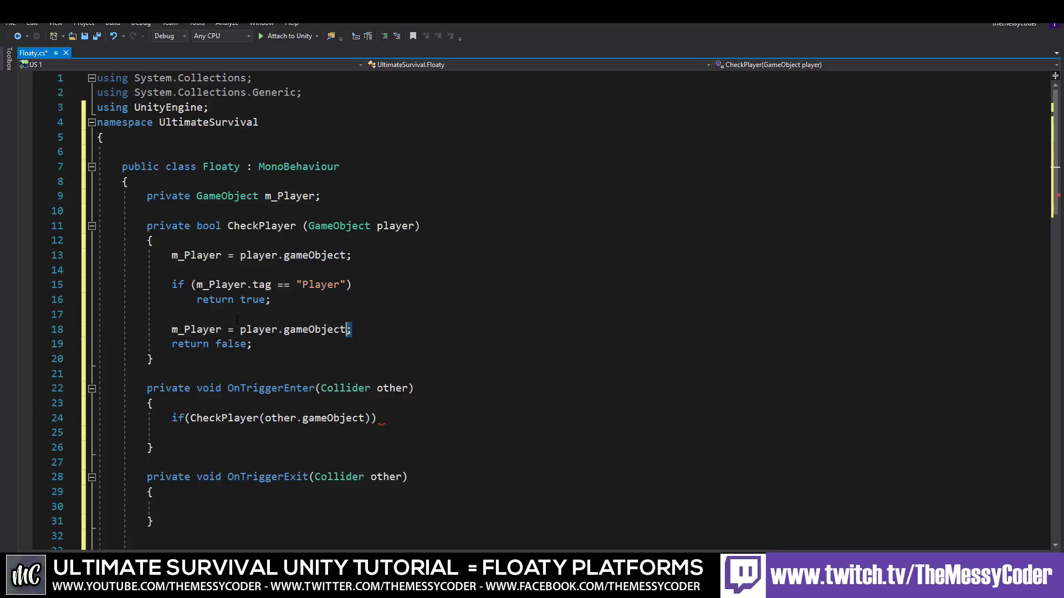
{"action": "key", "text": "ctrl+shift+Left"}
{"action": "key", "text": "ctrl+shift+Left"}
{"action": "key", "text": "ctrl+shift+Left"}
{"action": "key", "text": "ctrl+shift+Left"}
{"action": "key", "text": "BackSpace"}
{"action": "type", "text": "null"}
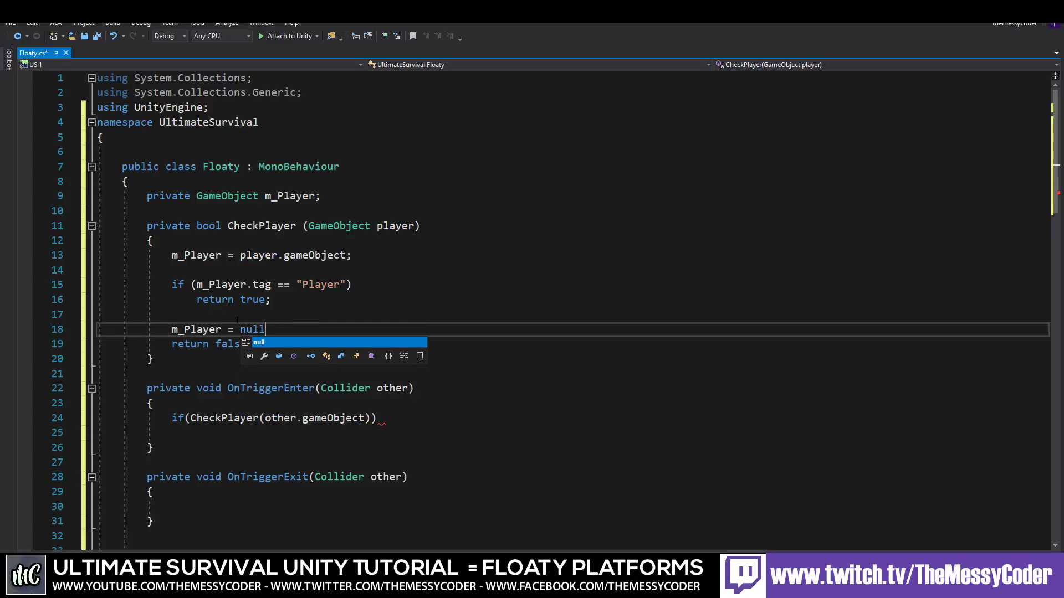
{"action": "type", "text": ";"}
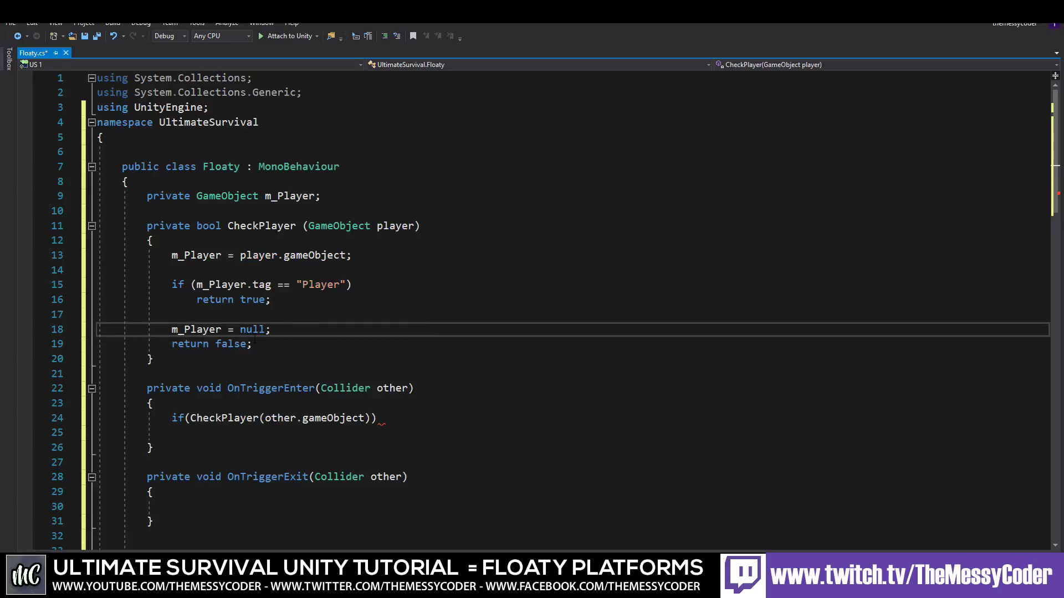
{"action": "key", "text": "Down"}
{"action": "left_click", "coordinate": [285, 315]}
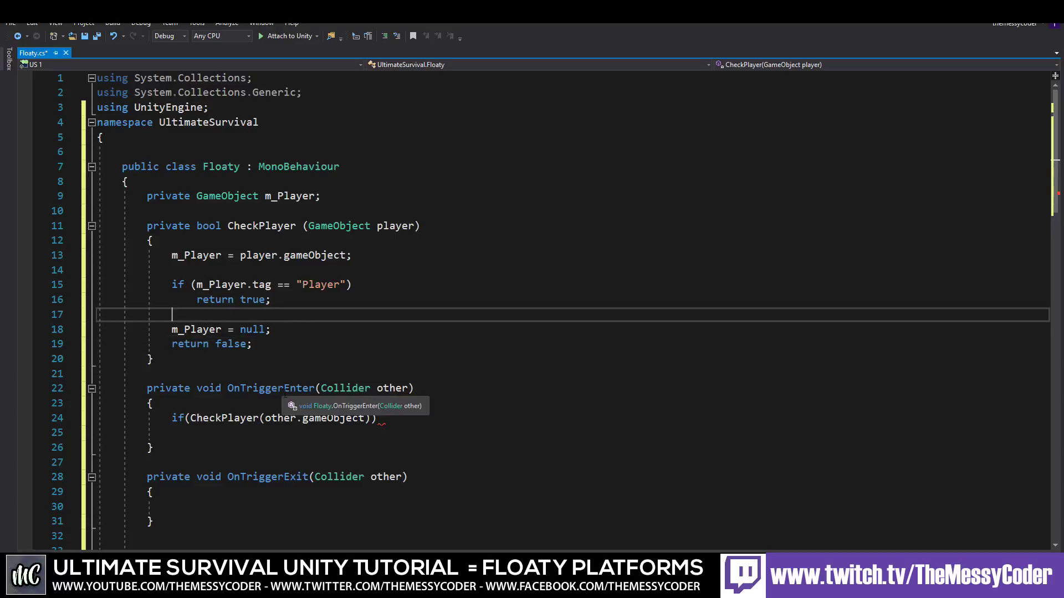
{"action": "left_click", "coordinate": [401, 418]}
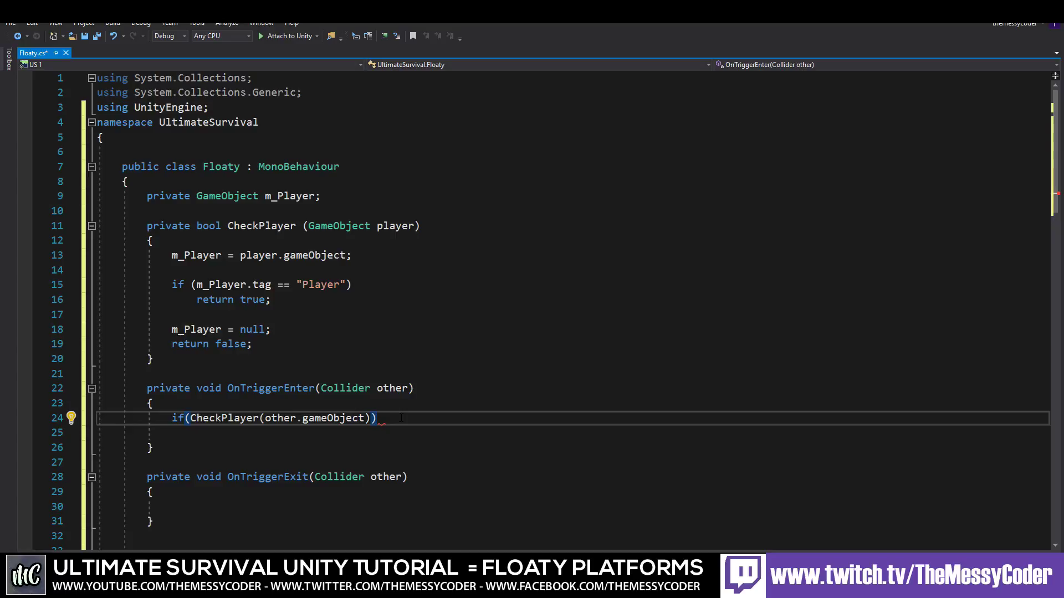
Step: Write m_Player.transform.parent = transform; under the if in OnTriggerEnter, keeping plain transform rather than this.transform
{"action": "key", "text": "Return"}
{"action": "type", "text": "m_"}
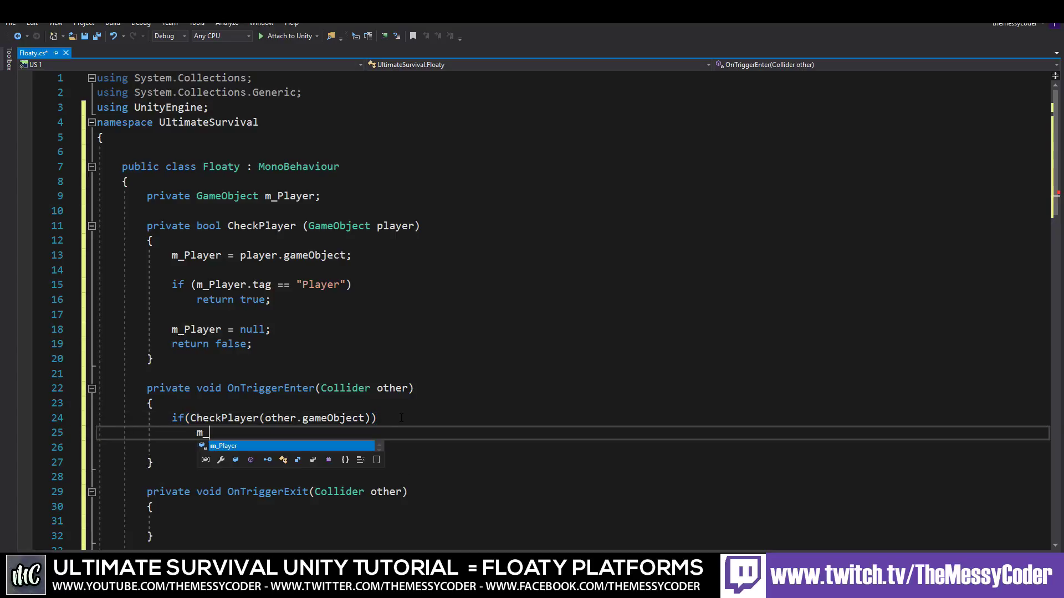
{"action": "key", "text": "Tab"}
{"action": "type", "text": ".tr"}
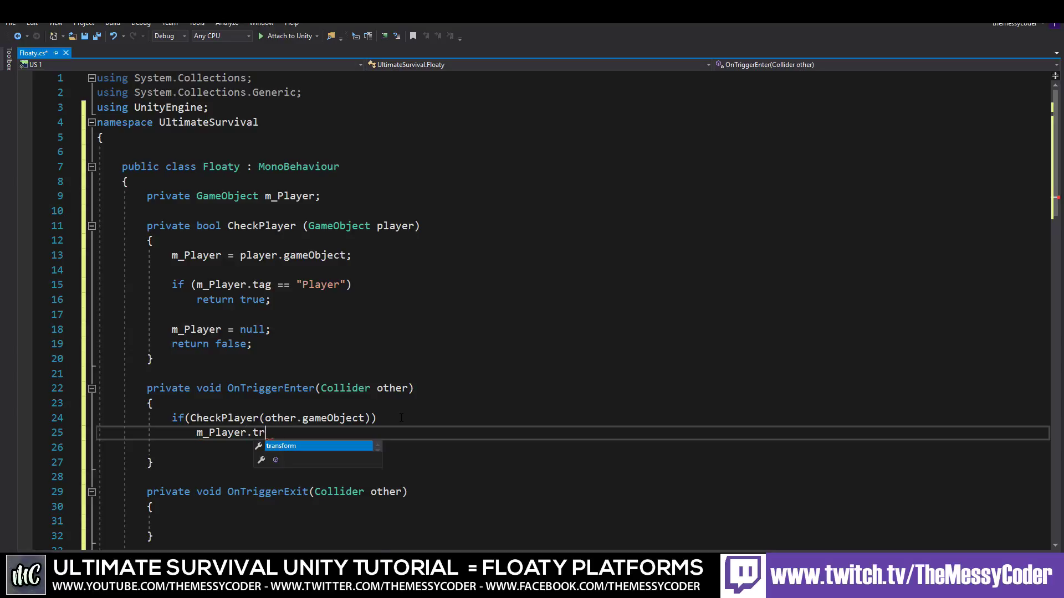
{"action": "type", "text": "ansform.par"}
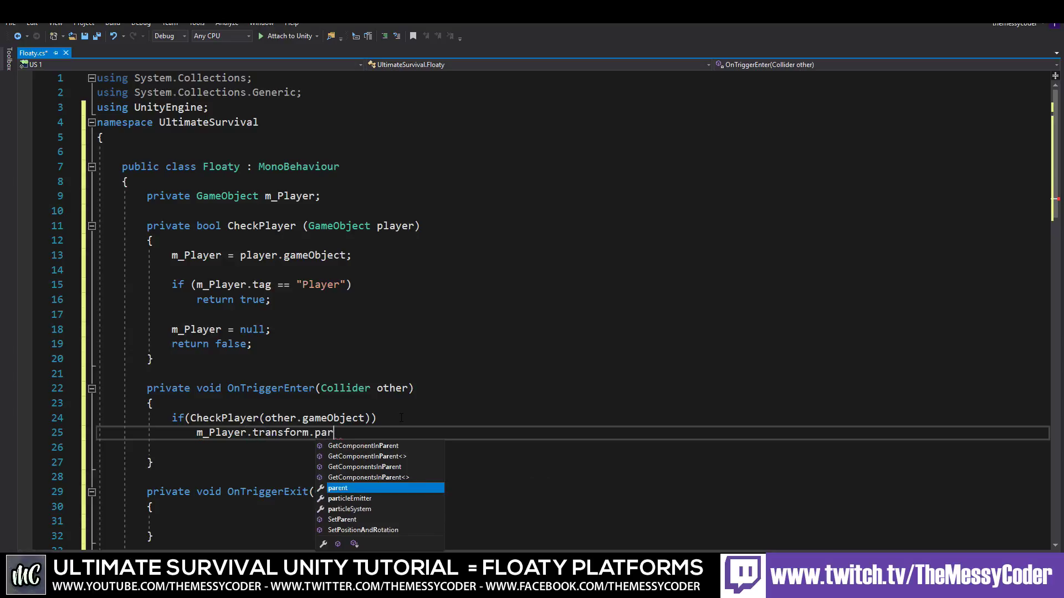
{"action": "type", "text": "ent"}
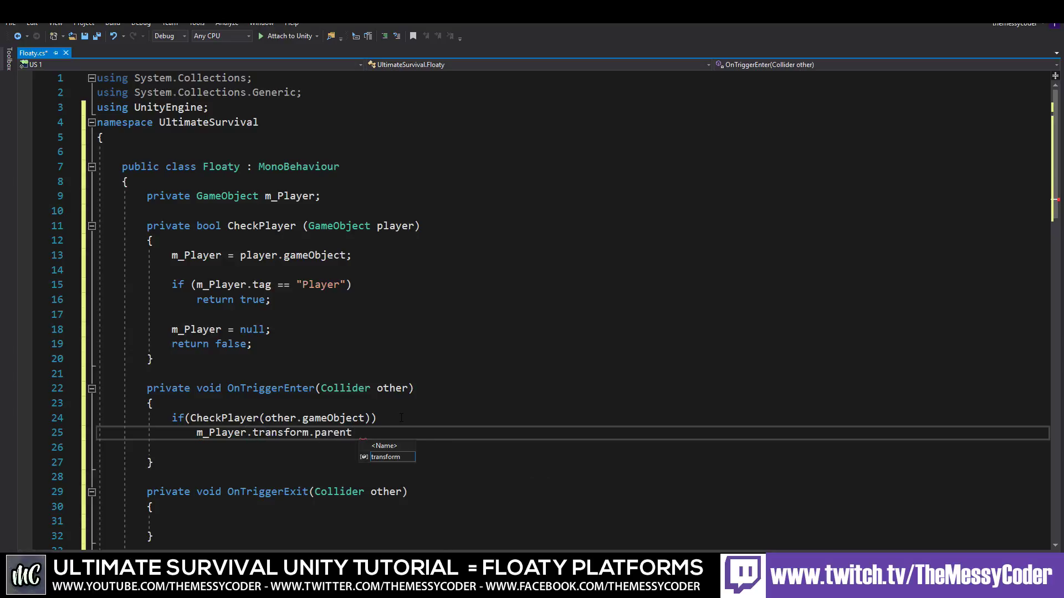
{"action": "type", "text": " = tran"}
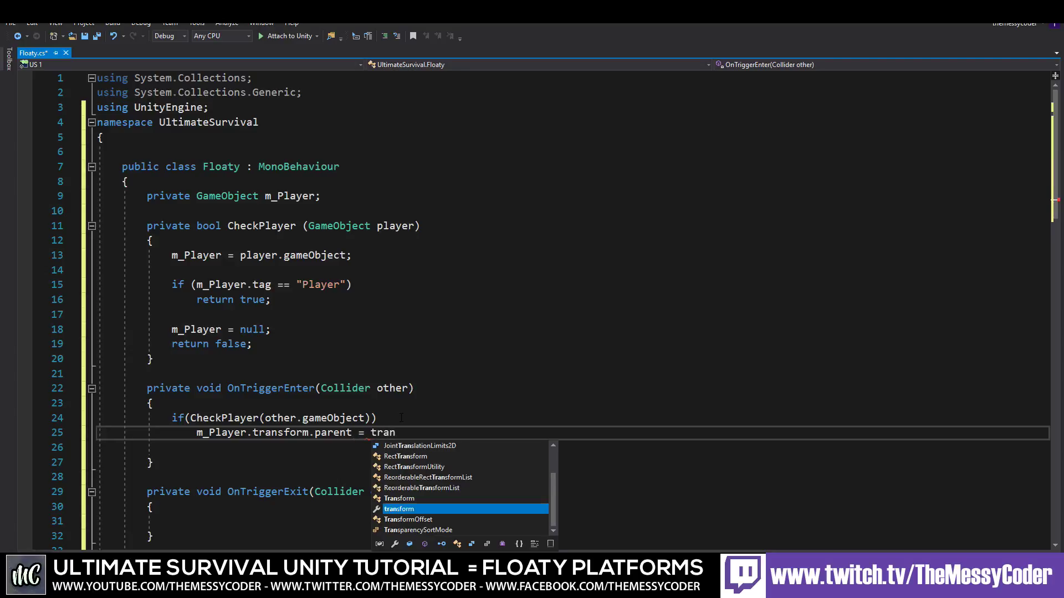
{"action": "type", "text": "sform;"}
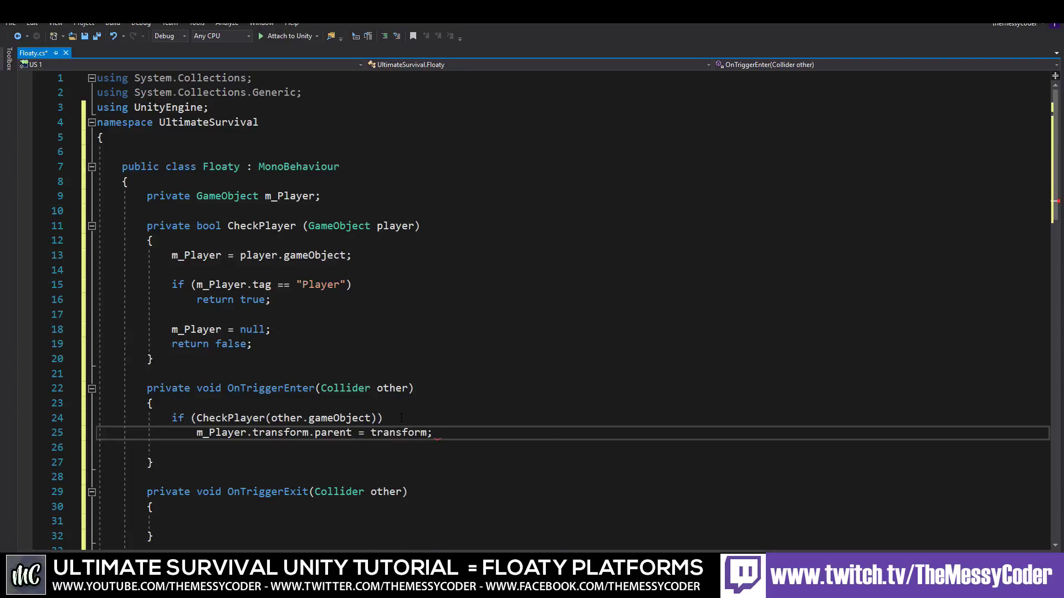
{"action": "left_click", "coordinate": [370, 432]}
{"action": "type", "text": "this."}
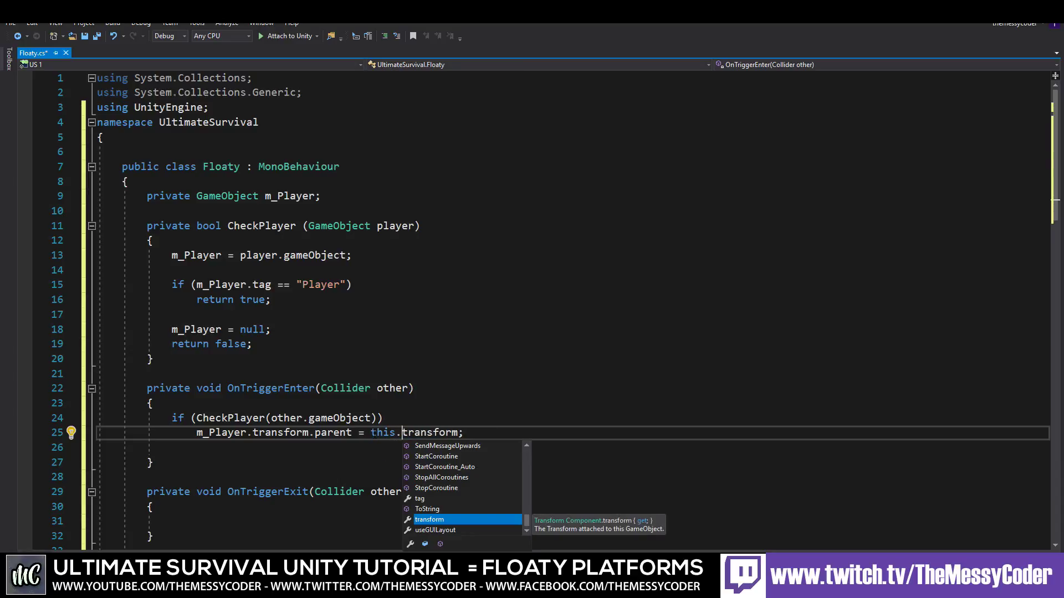
{"action": "key", "text": "Escape"}
{"action": "key", "text": "BackSpace"}
{"action": "key", "text": "BackSpace"}
{"action": "key", "text": "BackSpace"}
{"action": "key", "text": "BackSpace"}
{"action": "key", "text": "BackSpace"}
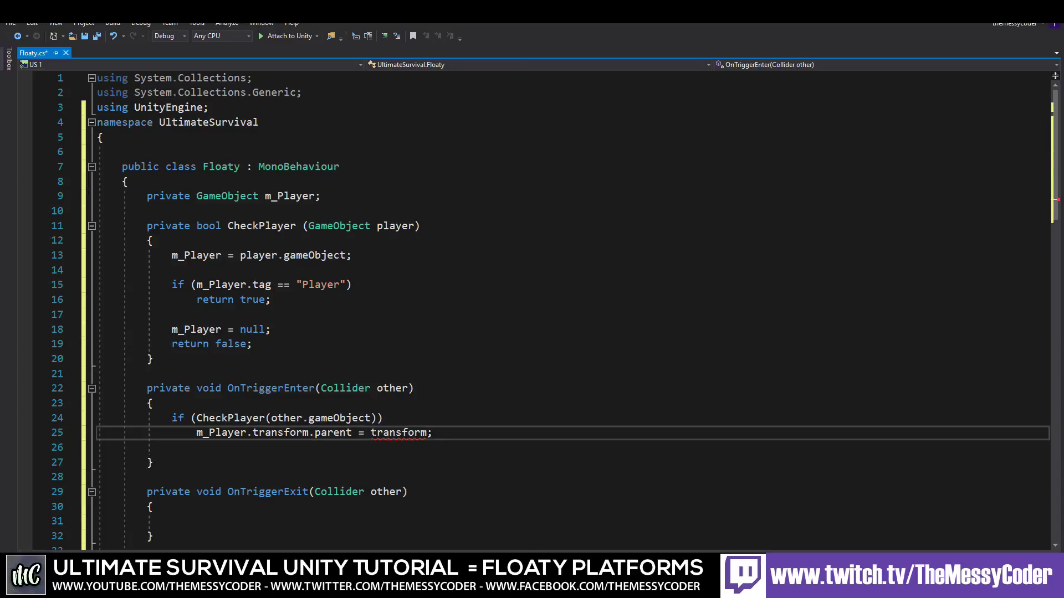
{"action": "scroll", "coordinate": [320, 421], "scroll_direction": "down", "scroll_amount": 2}
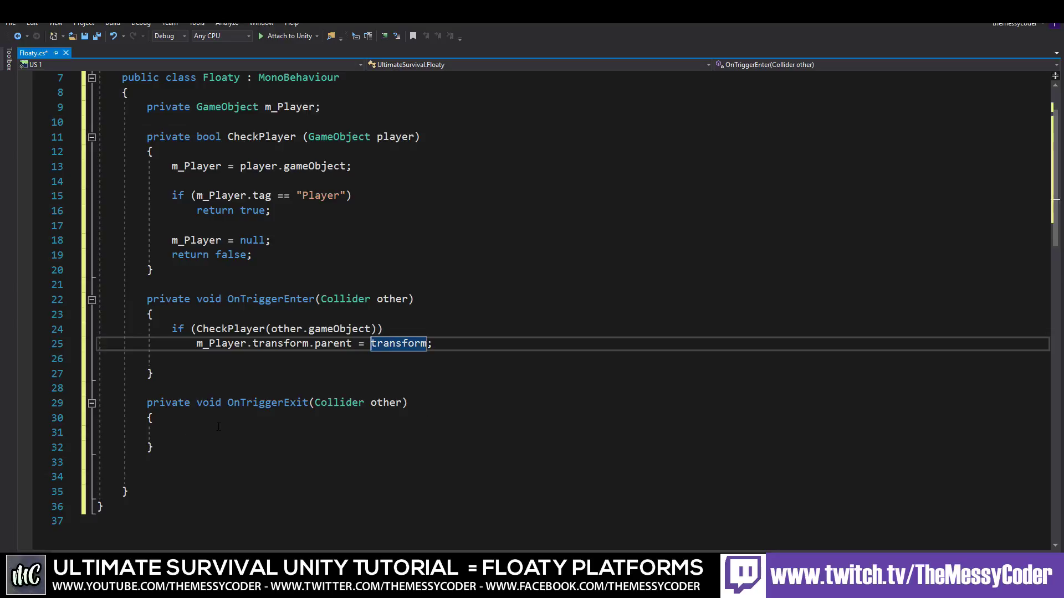
{"action": "left_click", "coordinate": [321, 425]}
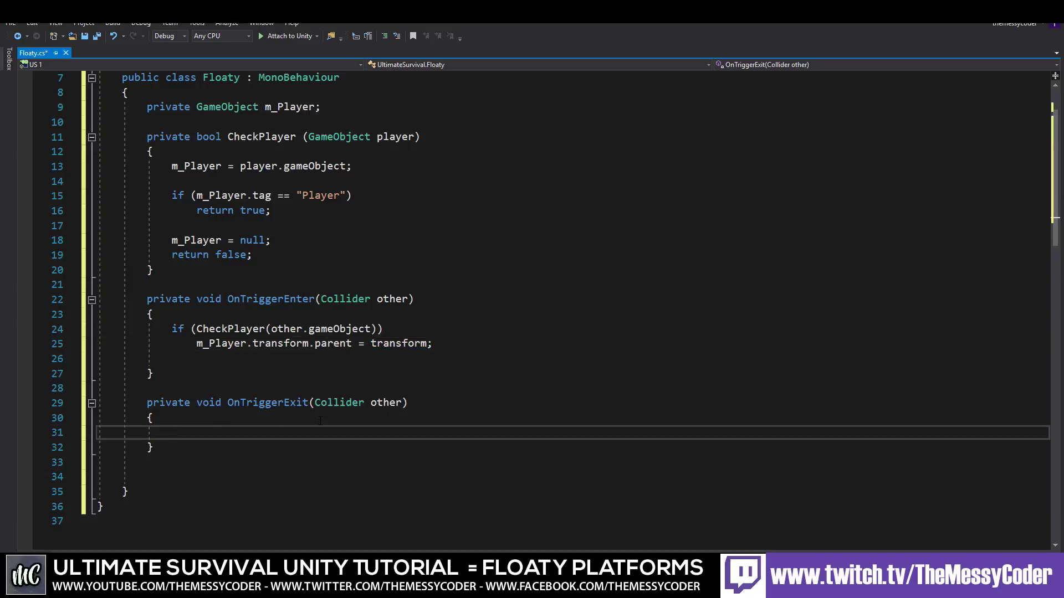
Step: Add an if (CheckPlayer(other.gameObject)) condition inside OnTriggerExit
{"action": "type", "text": "if"}
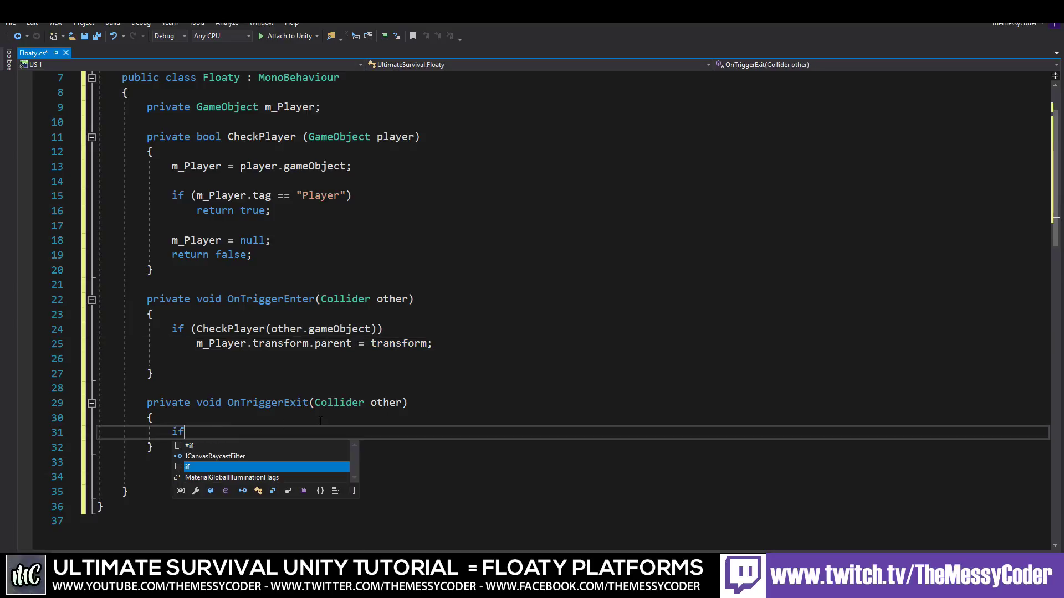
{"action": "type", "text": "(chec"}
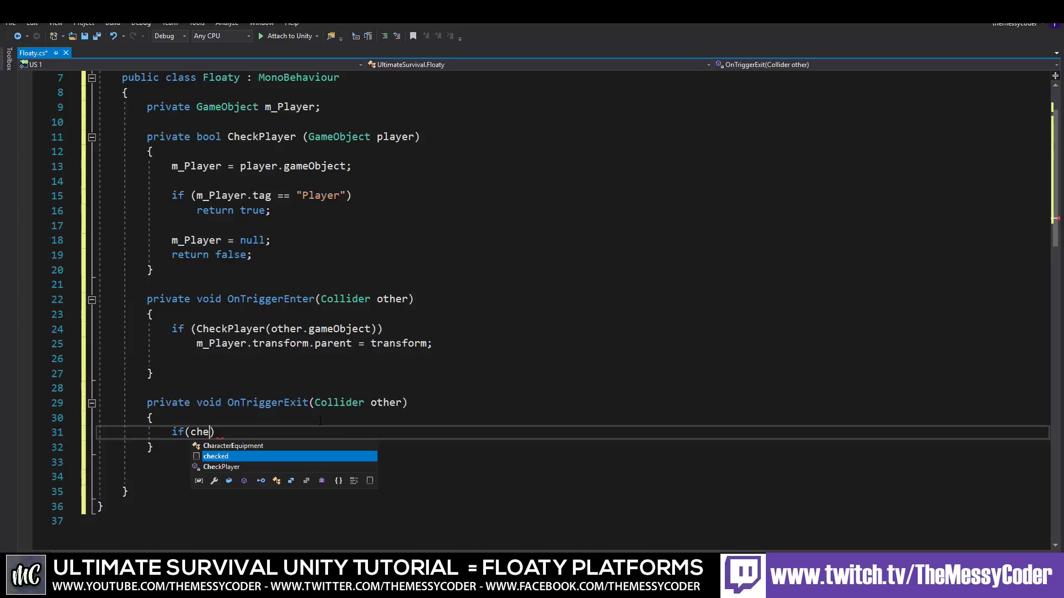
{"action": "key", "text": "Tab"}
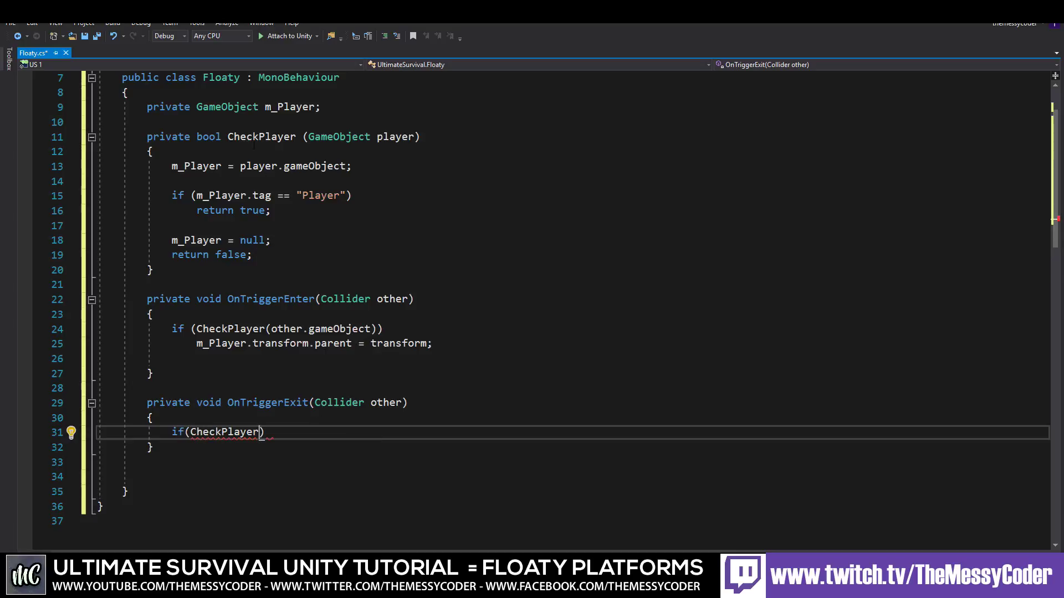
{"action": "type", "text": "("}
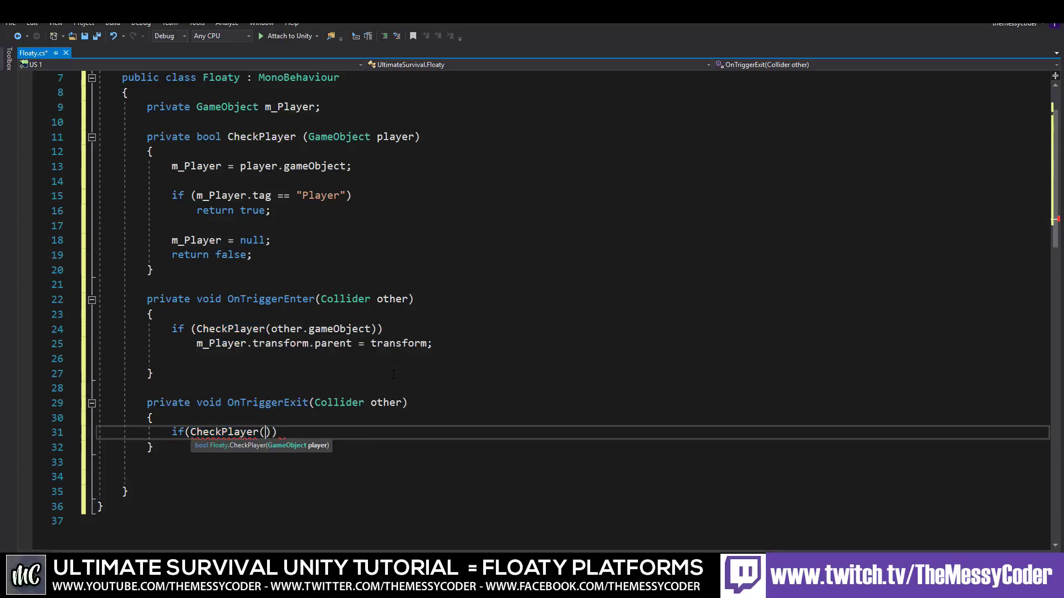
{"action": "type", "text": "other.ga"}
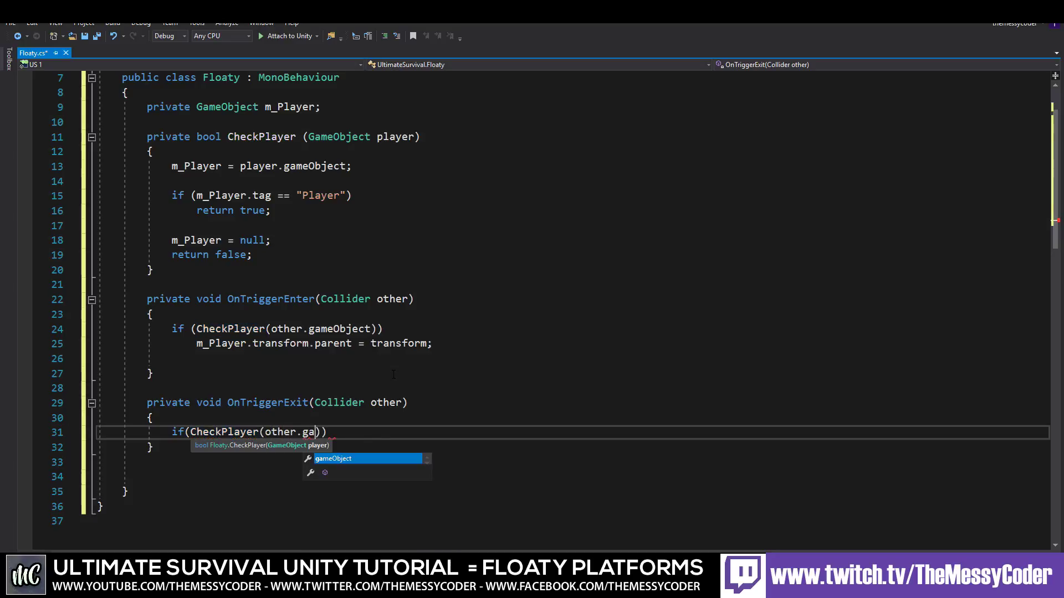
{"action": "key", "text": "Tab"}
{"action": "key", "text": "End"}
{"action": "key", "text": "Return"}
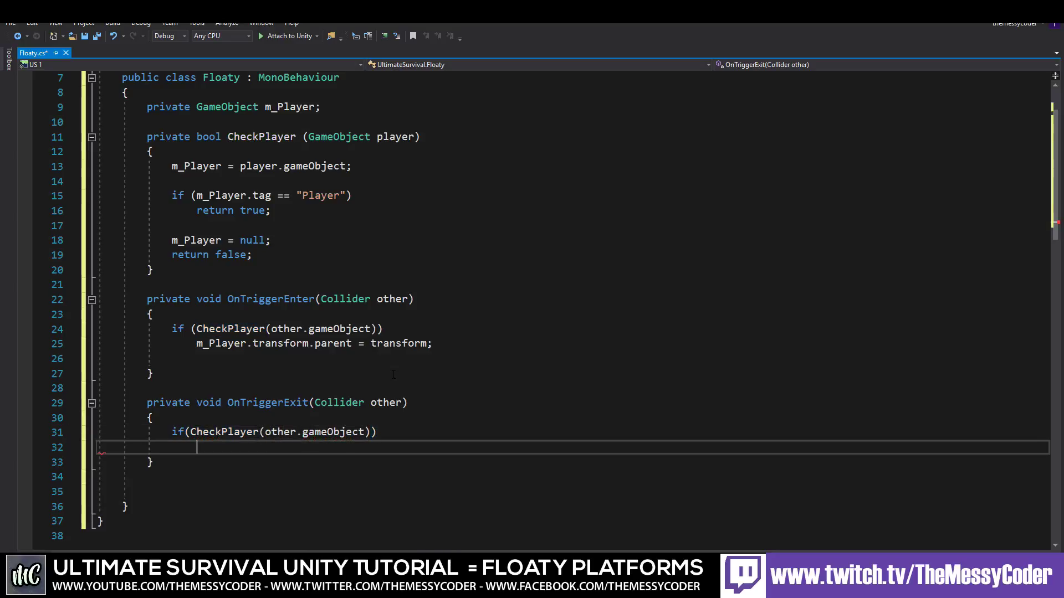
{"action": "type", "text": "null)"}
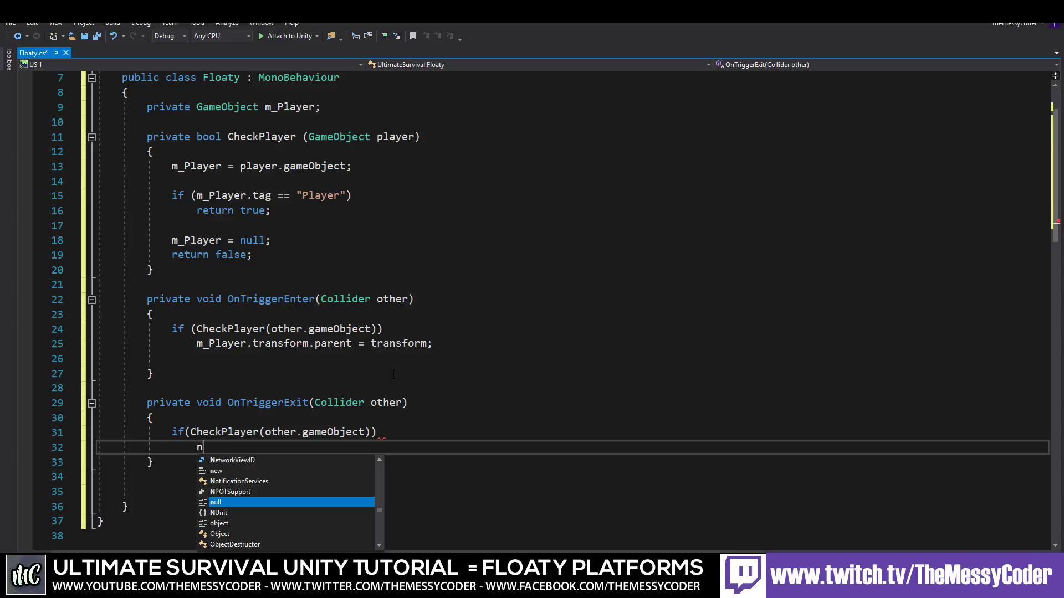
{"action": "key", "text": "BackSpace"}
{"action": "key", "text": "BackSpace"}
{"action": "key", "text": "BackSpace"}
{"action": "key", "text": "BackSpace"}
{"action": "key", "text": "BackSpace"}
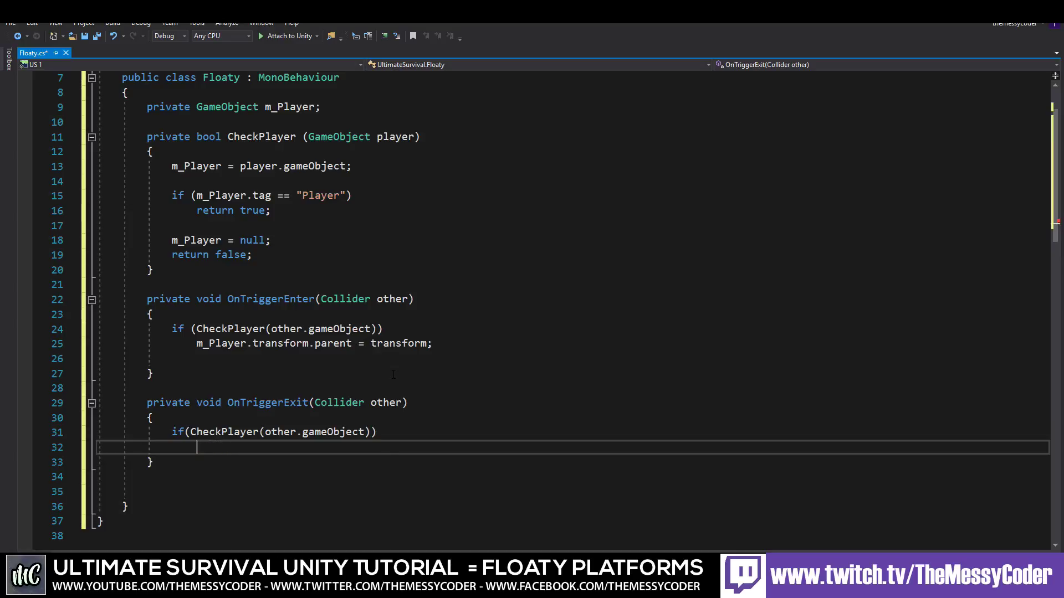
Step: Under it set m_Player.transform.parent = null; and save Floaty.cs
{"action": "type", "text": "m"}
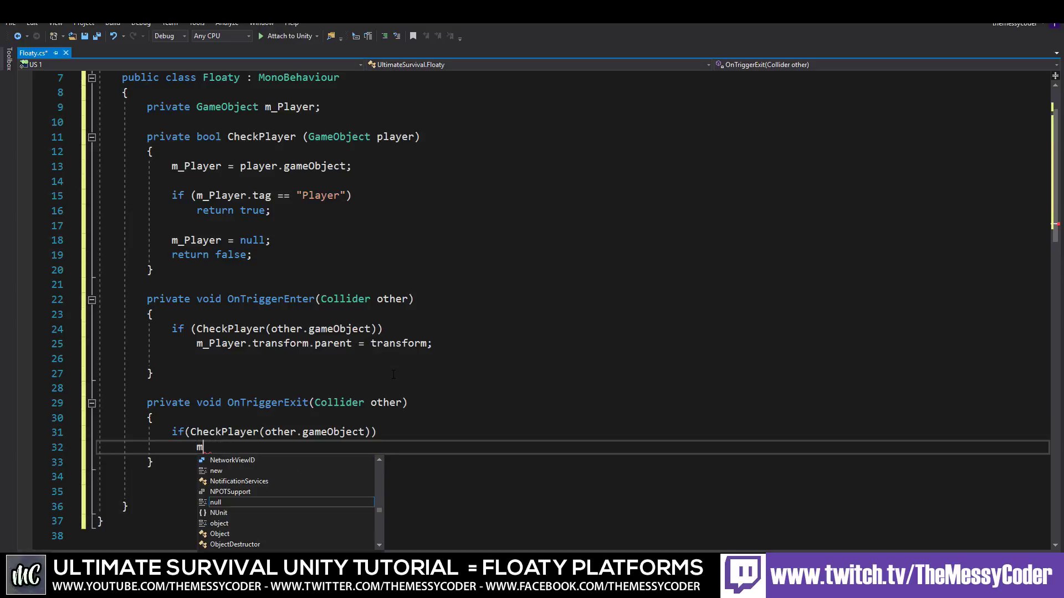
{"action": "type", "text": "_"}
{"action": "key", "text": "Tab"}
{"action": "type", "text": "."}
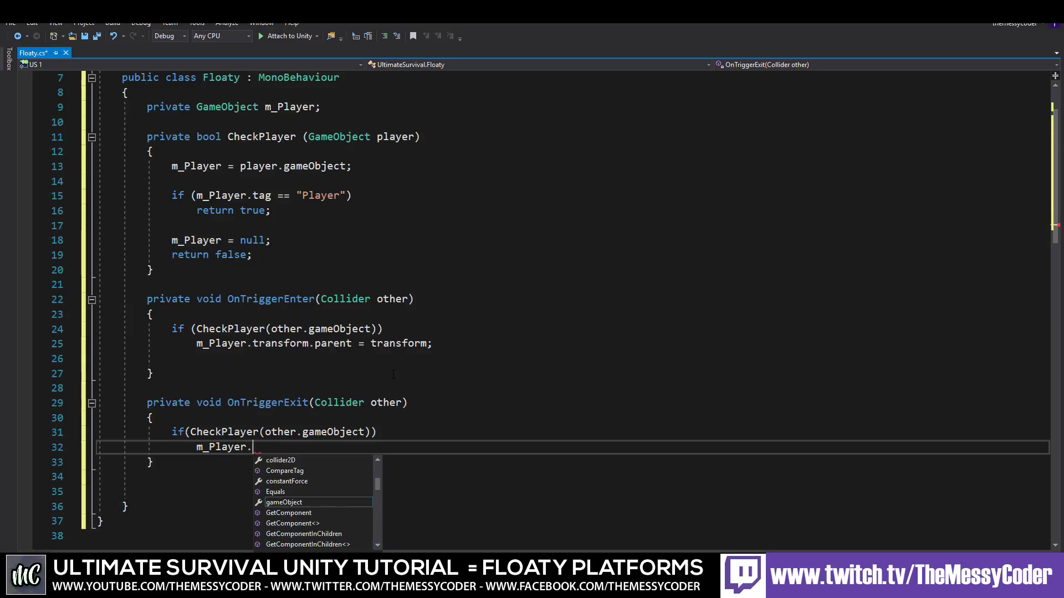
{"action": "type", "text": "transform.par"}
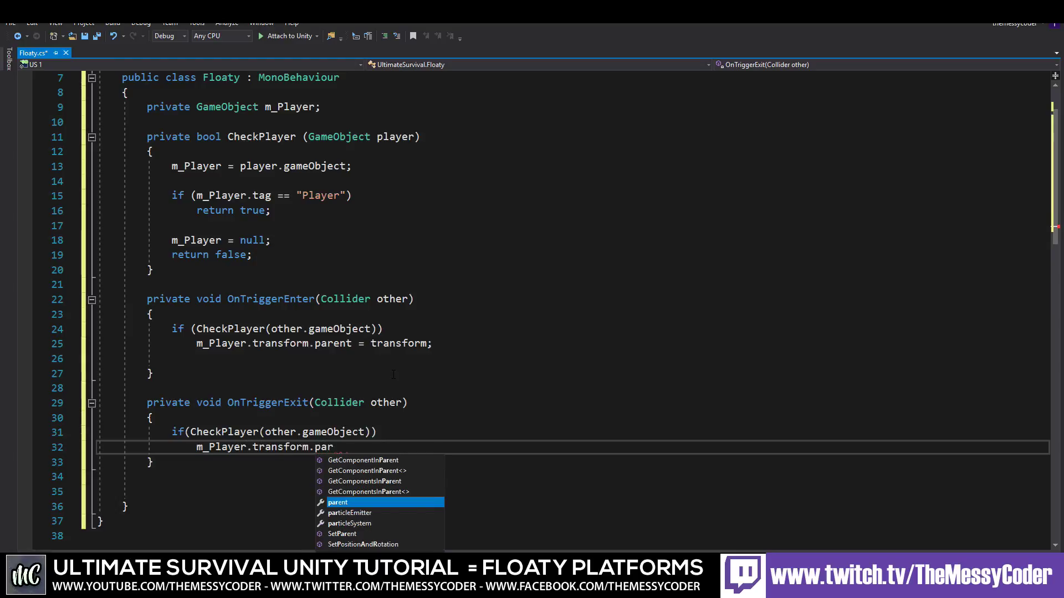
{"action": "key", "text": "Tab"}
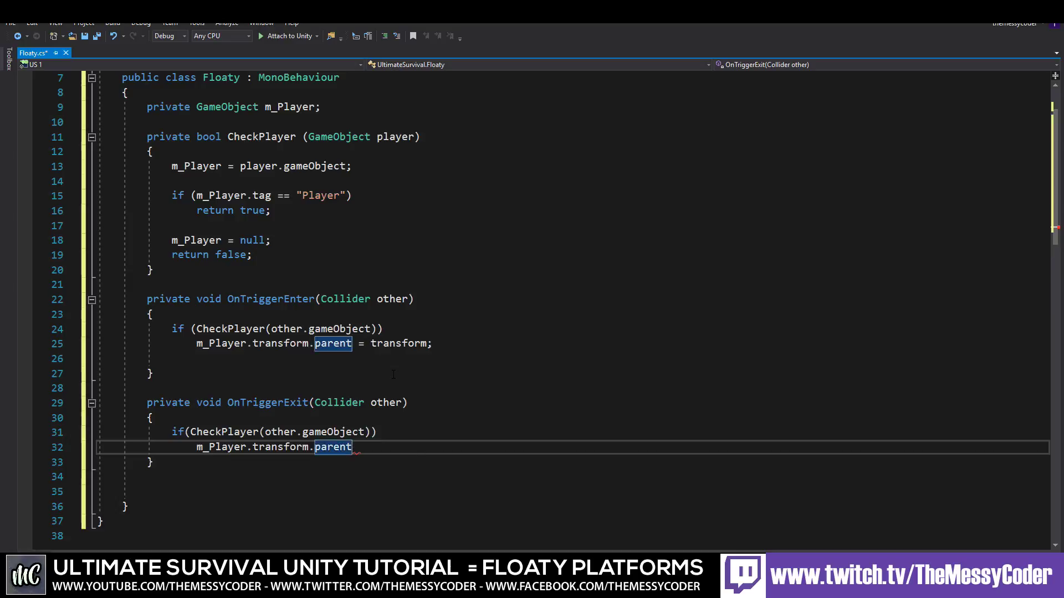
{"action": "type", "text": " = null;"}
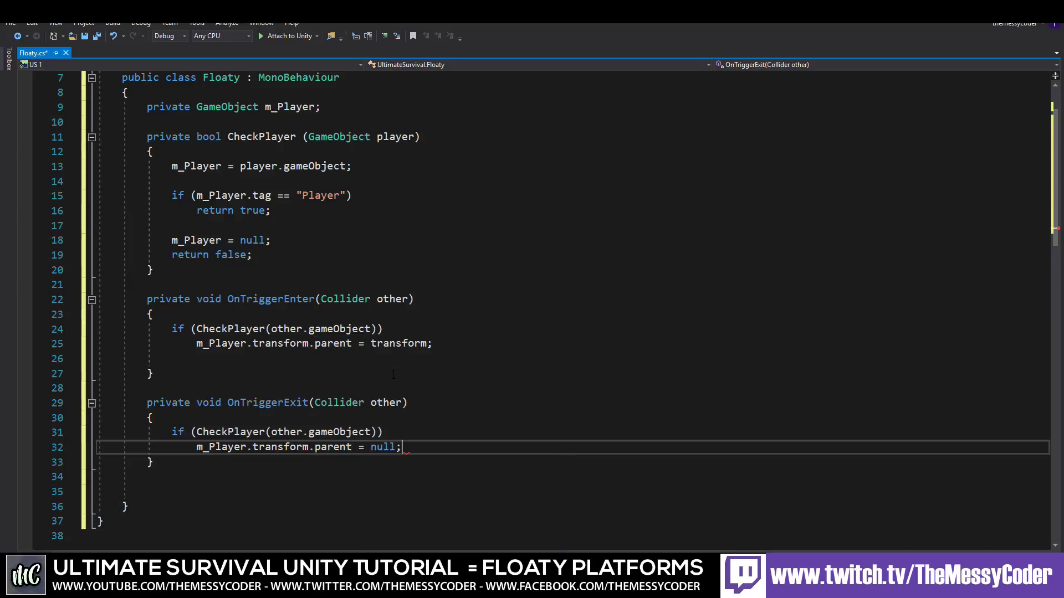
{"action": "key", "text": "ctrl+s"}
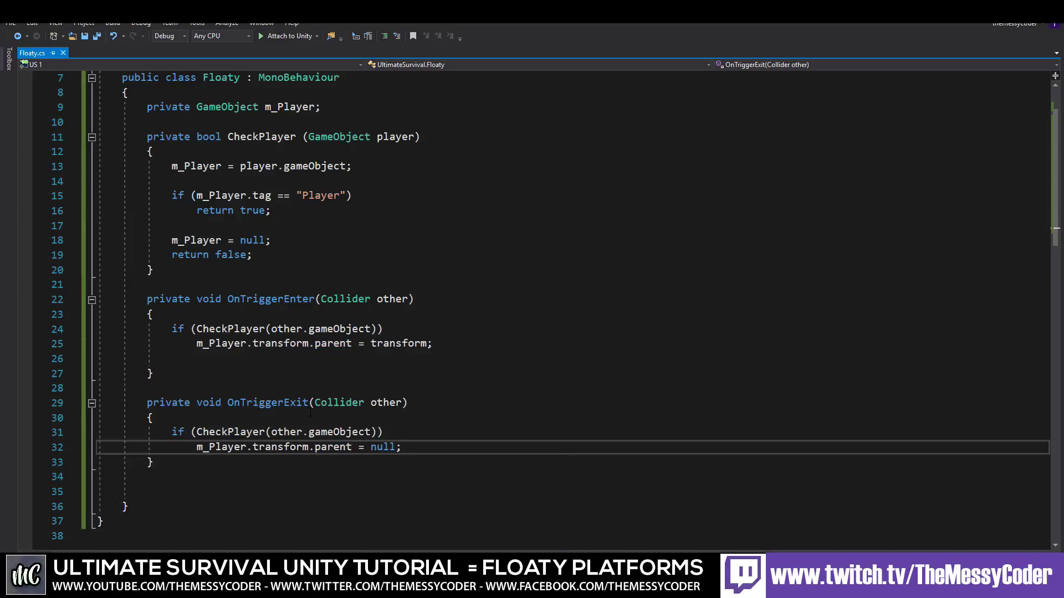
{"action": "scroll", "coordinate": [310, 412], "scroll_direction": "up", "scroll_amount": 2}
{"action": "scroll", "coordinate": [310, 413], "scroll_direction": "down", "scroll_amount": 1}
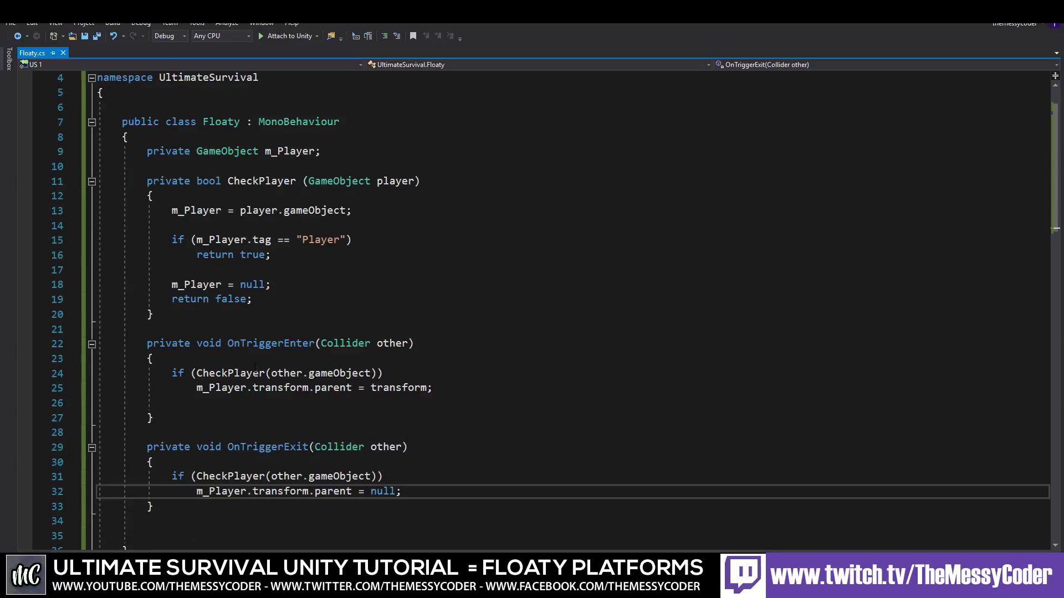
{"action": "left_click", "coordinate": [249, 141]}
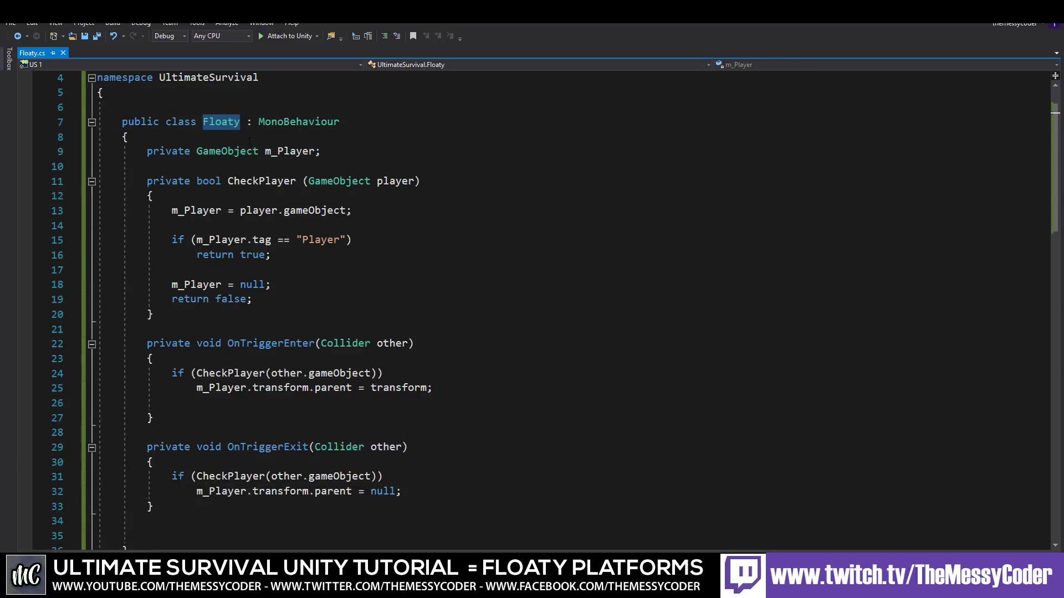
{"action": "left_click", "coordinate": [300, 151]}
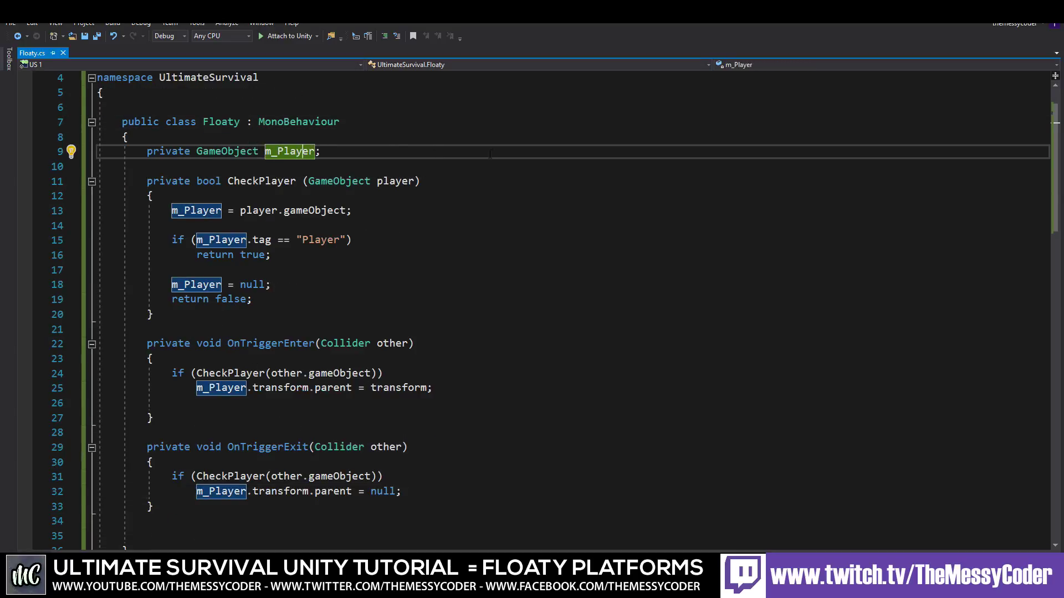
{"action": "mouse_move", "coordinate": [242, 184]}
{"action": "double_click", "coordinate": [321, 240]}
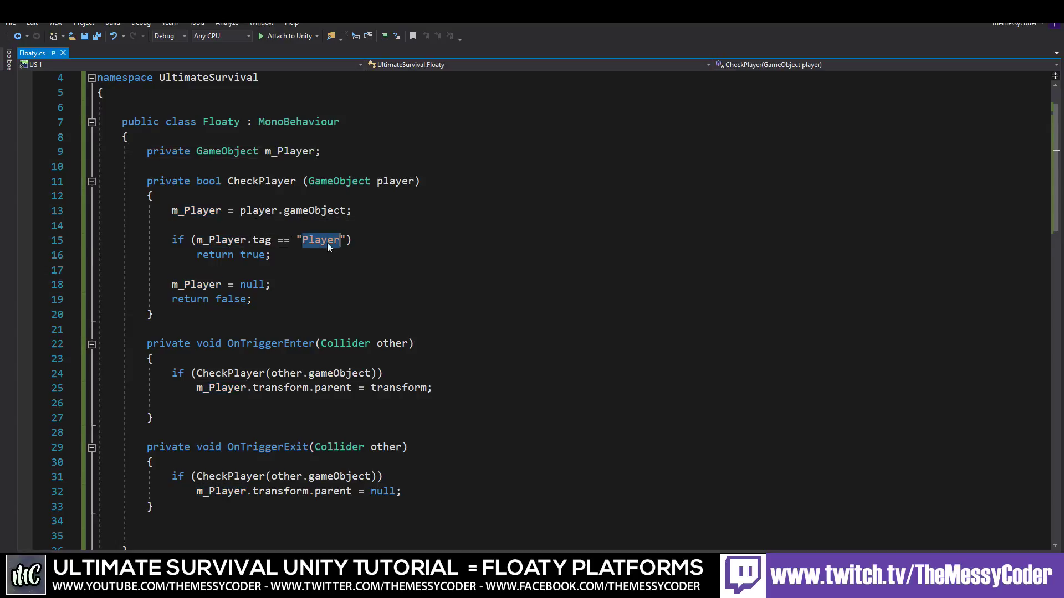
{"action": "left_click", "coordinate": [196, 255]}
{"action": "key", "text": "shift+End"}
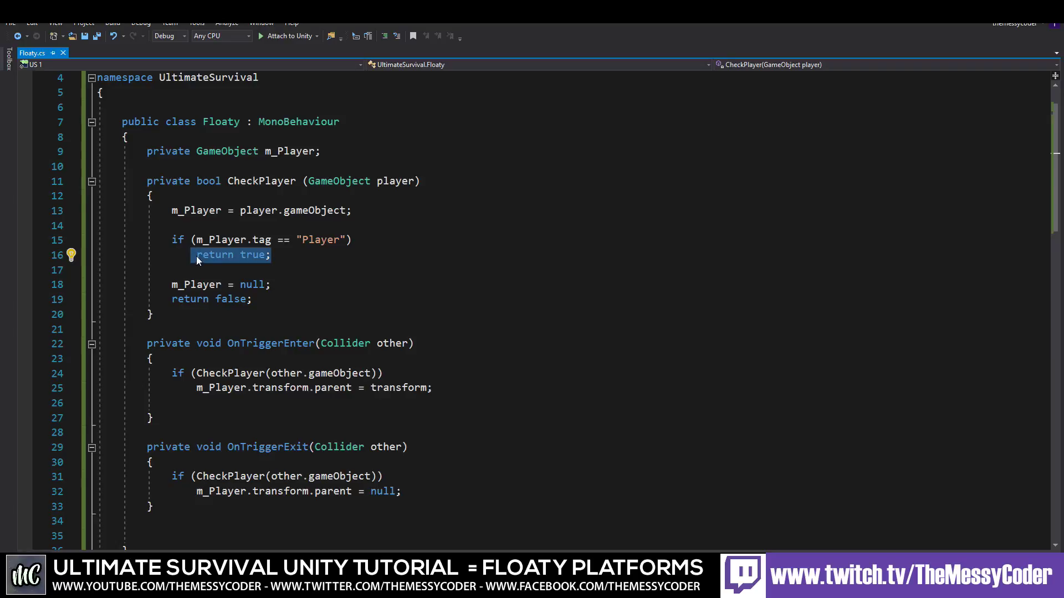
{"action": "left_click", "coordinate": [246, 272]}
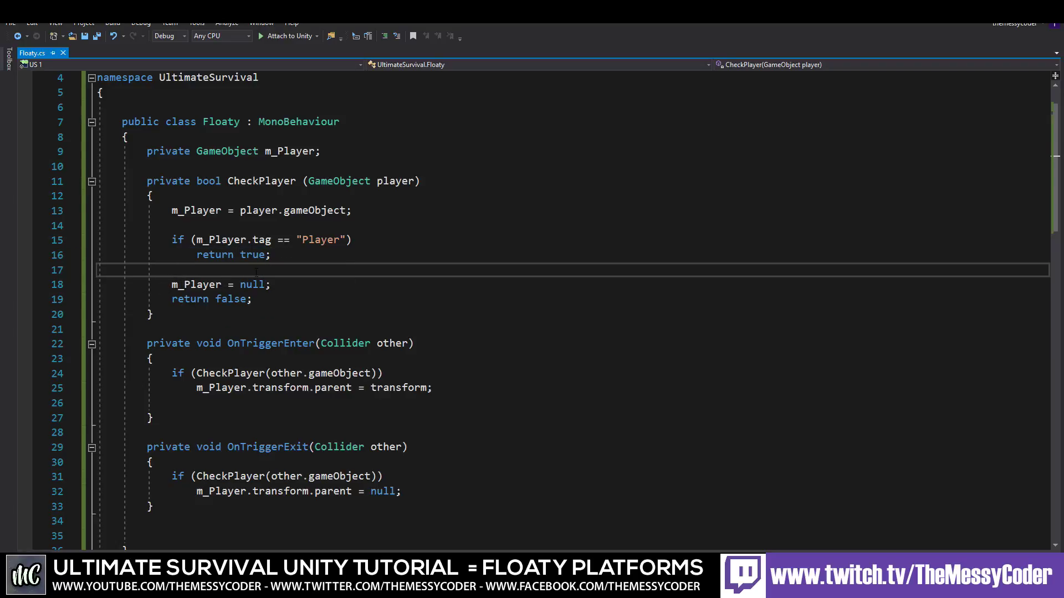
{"action": "double_click", "coordinate": [175, 285]}
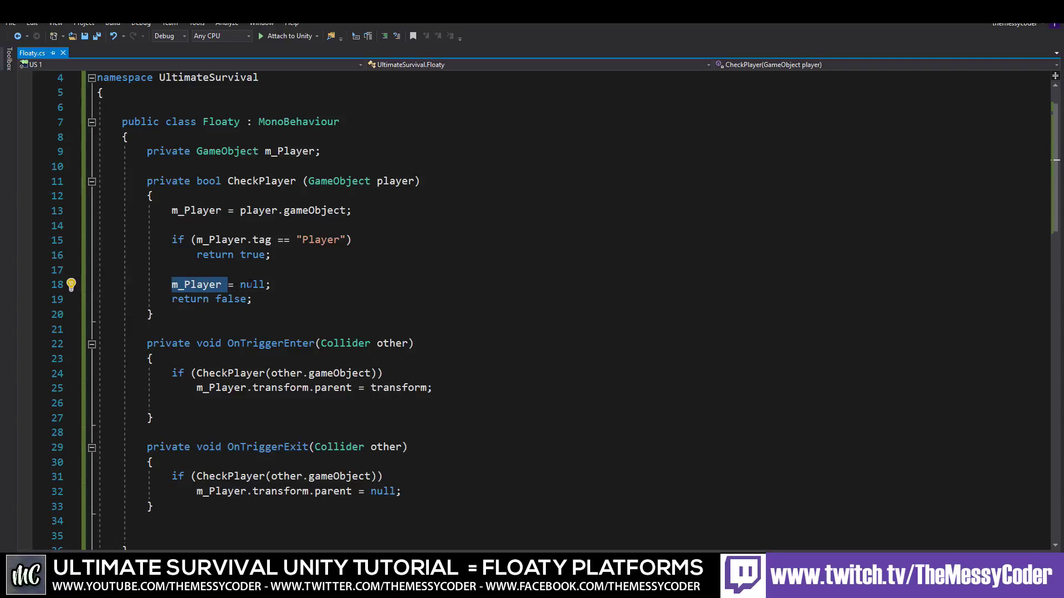
{"action": "double_click", "coordinate": [252, 285]}
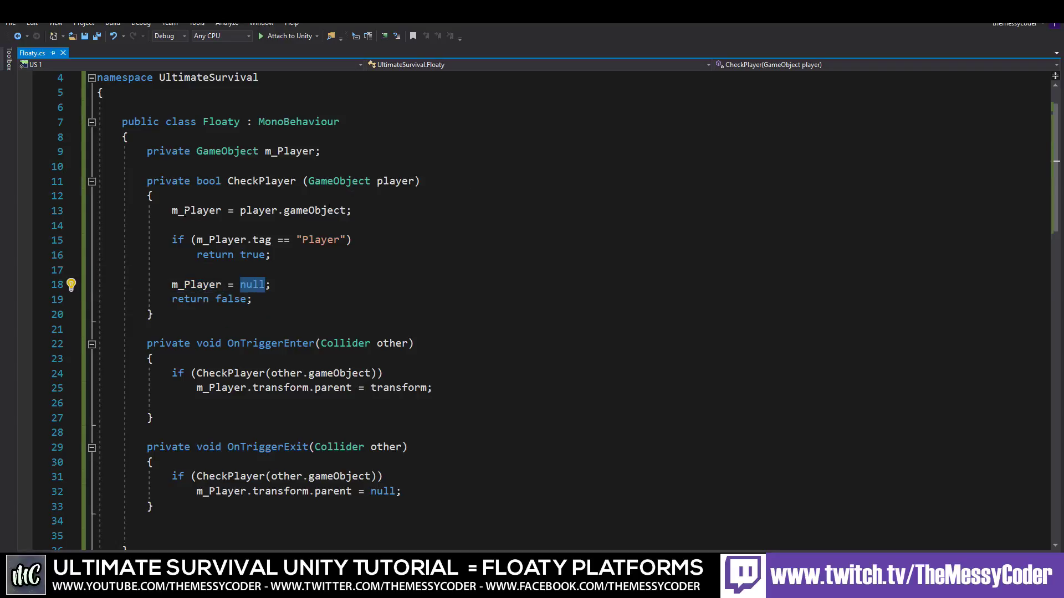
{"action": "left_click", "coordinate": [172, 210]}
{"action": "key", "text": "shift+End"}
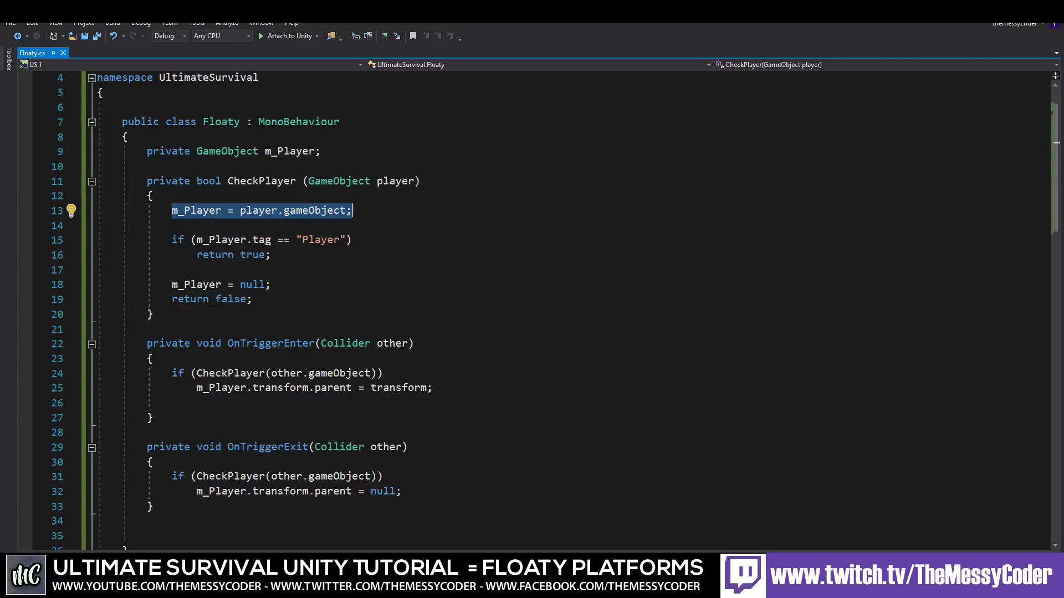
{"action": "left_click", "coordinate": [210, 300]}
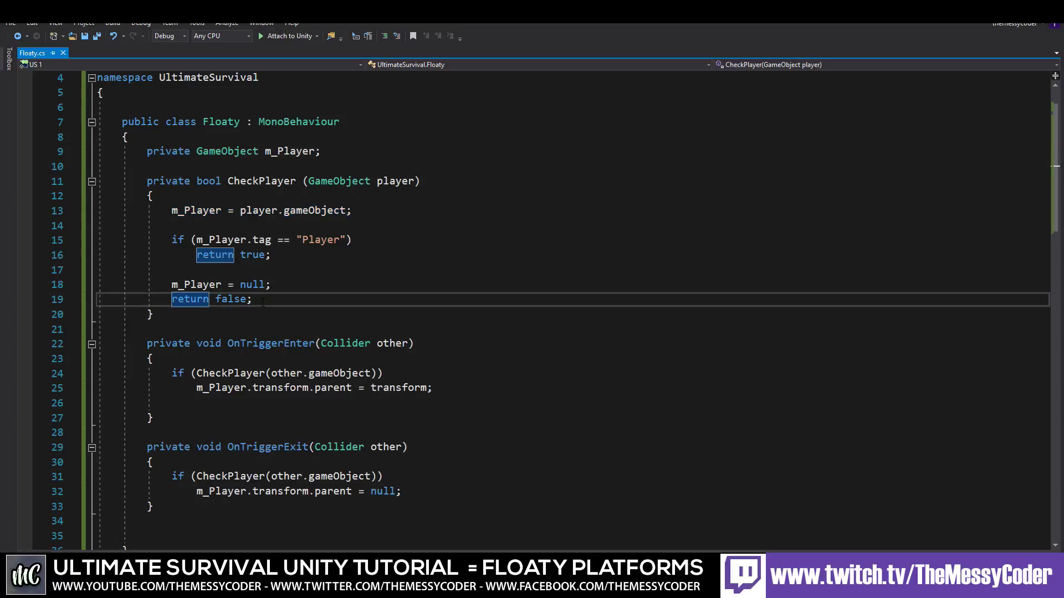
{"action": "left_click", "coordinate": [360, 344]}
{"action": "double_click", "coordinate": [392, 343]}
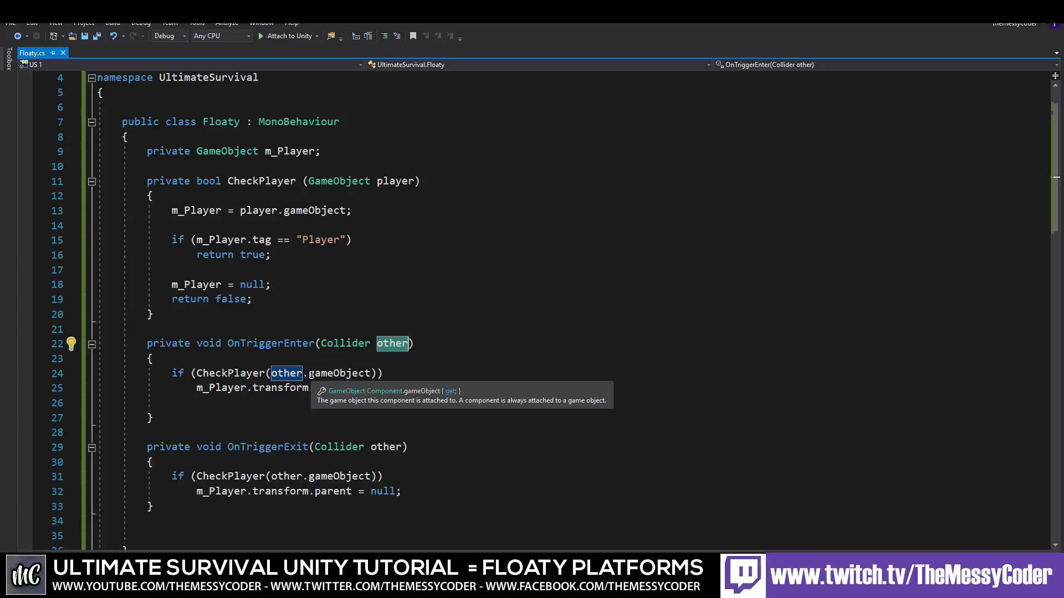
{"action": "left_click", "coordinate": [339, 373]}
{"action": "double_click", "coordinate": [226, 374]}
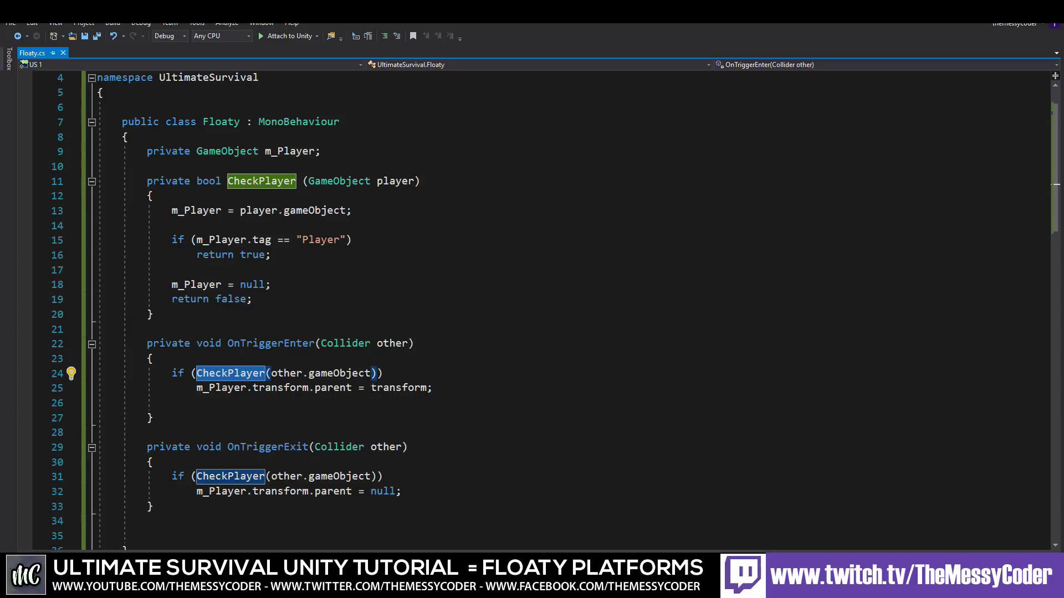
{"action": "double_click", "coordinate": [320, 239]}
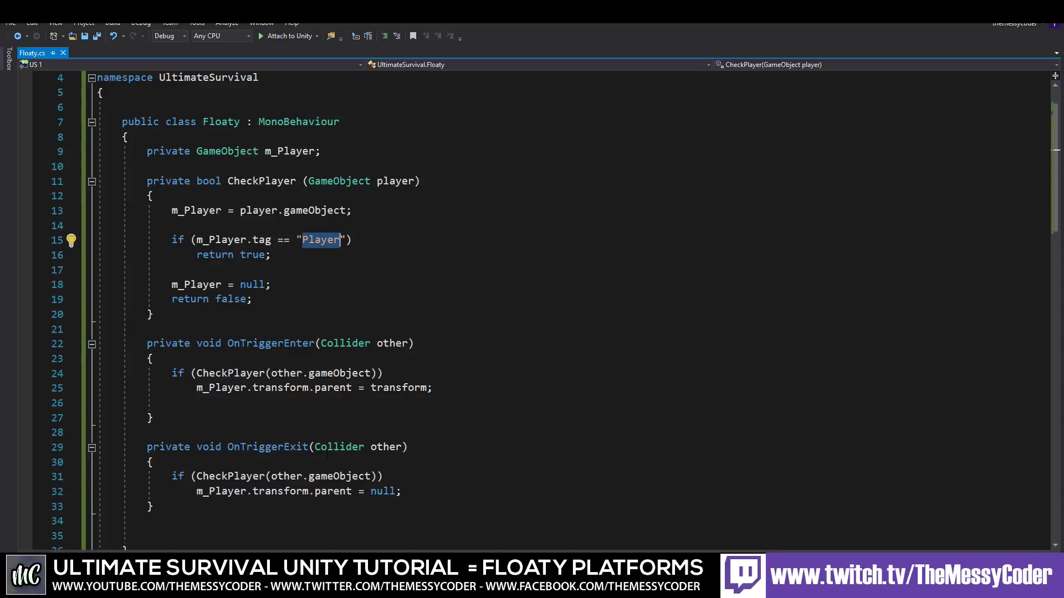
{"action": "scroll", "coordinate": [357, 407], "scroll_direction": "down", "scroll_amount": 1}
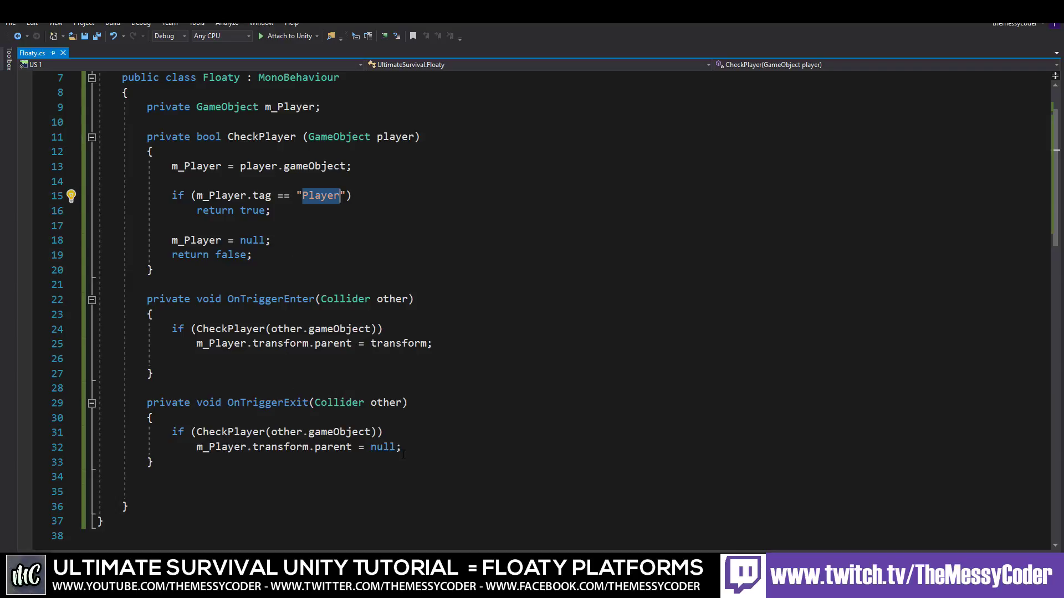
{"action": "double_click", "coordinate": [333, 343]}
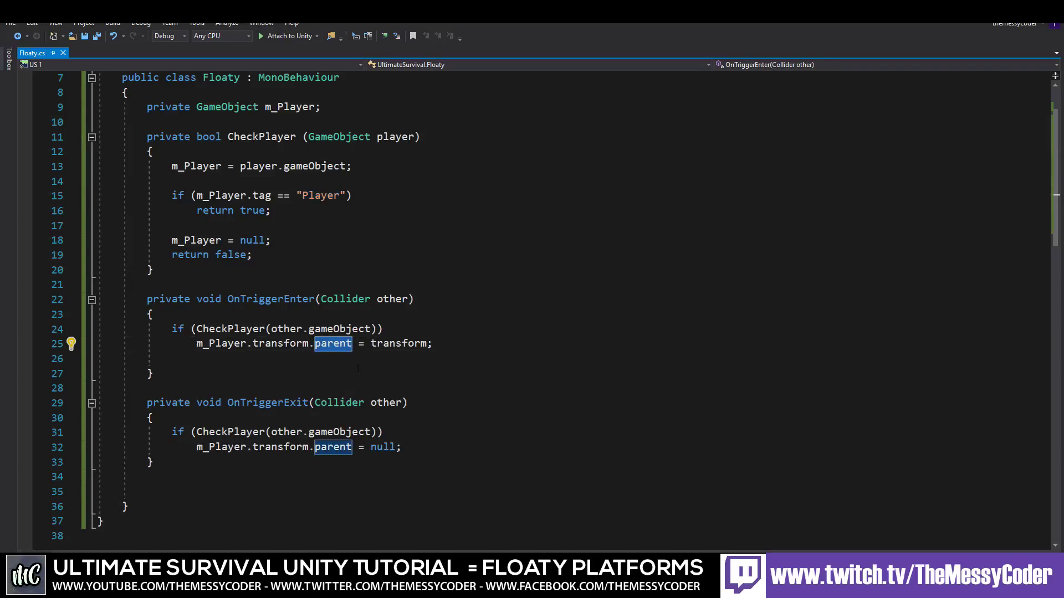
{"action": "left_click_drag", "start_coordinate": [371, 344], "coordinate": [196, 446]}
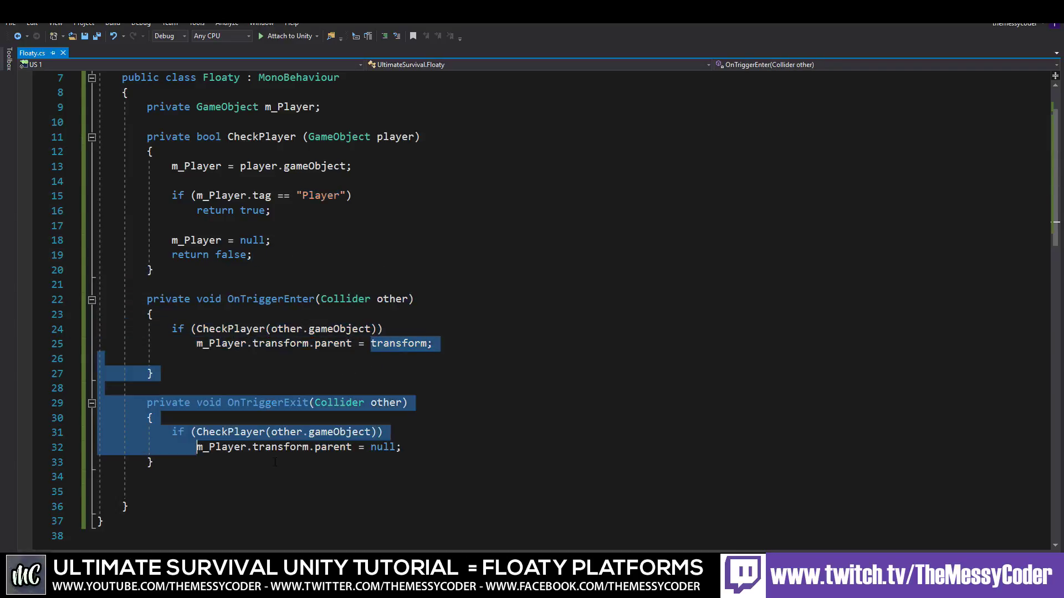
{"action": "left_click", "coordinate": [432, 344]}
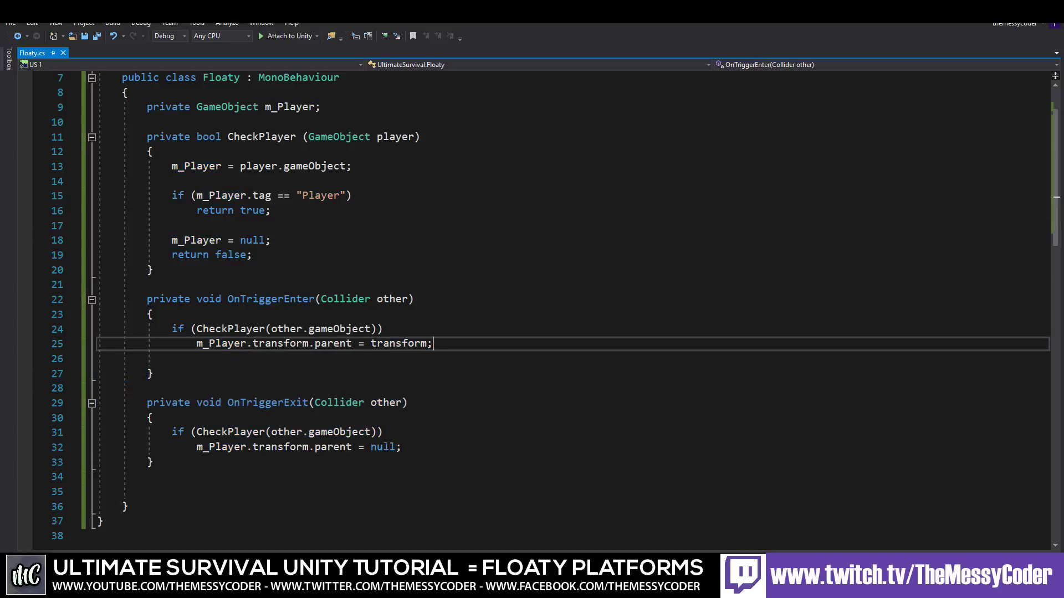
{"action": "double_click", "coordinate": [382, 446]}
{"action": "left_click", "coordinate": [426, 446]}
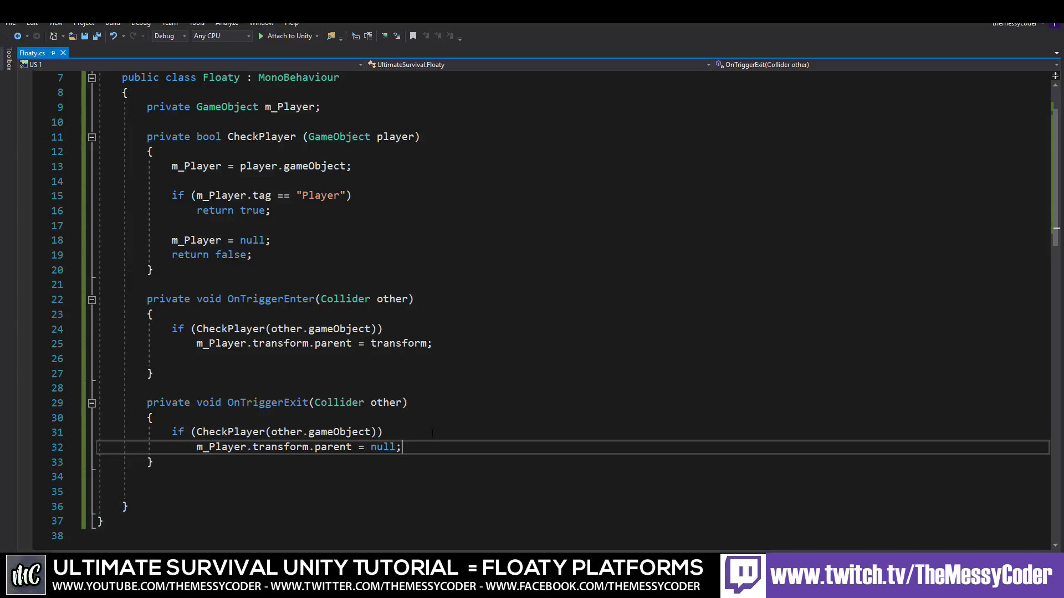
Step: Play-test the scene in Unity, walking to the table and jumping up onto the platform
{"action": "key", "text": "alt+Tab"}
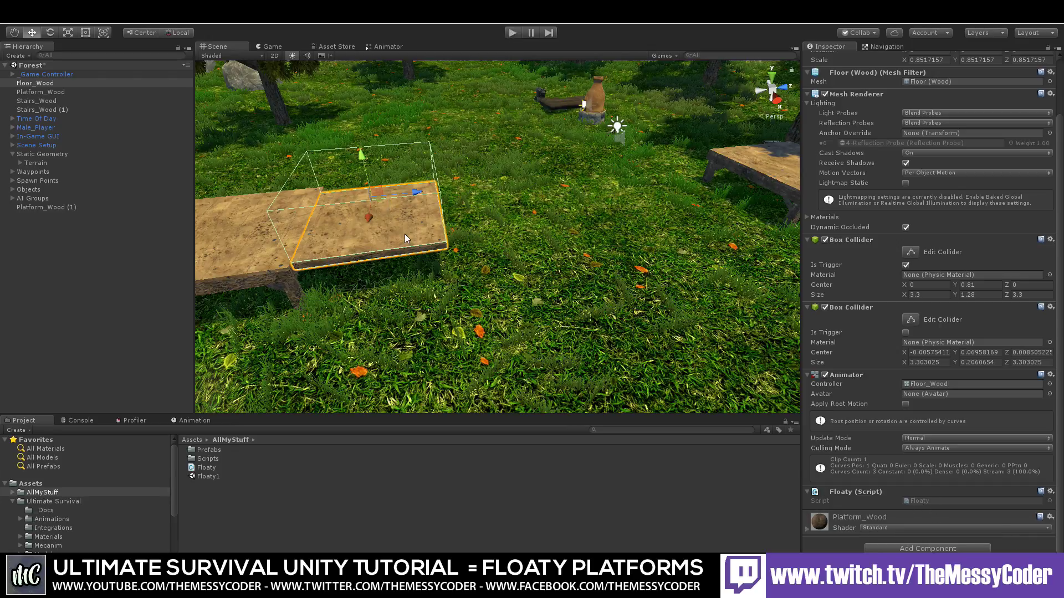
{"action": "left_click", "coordinate": [511, 33]}
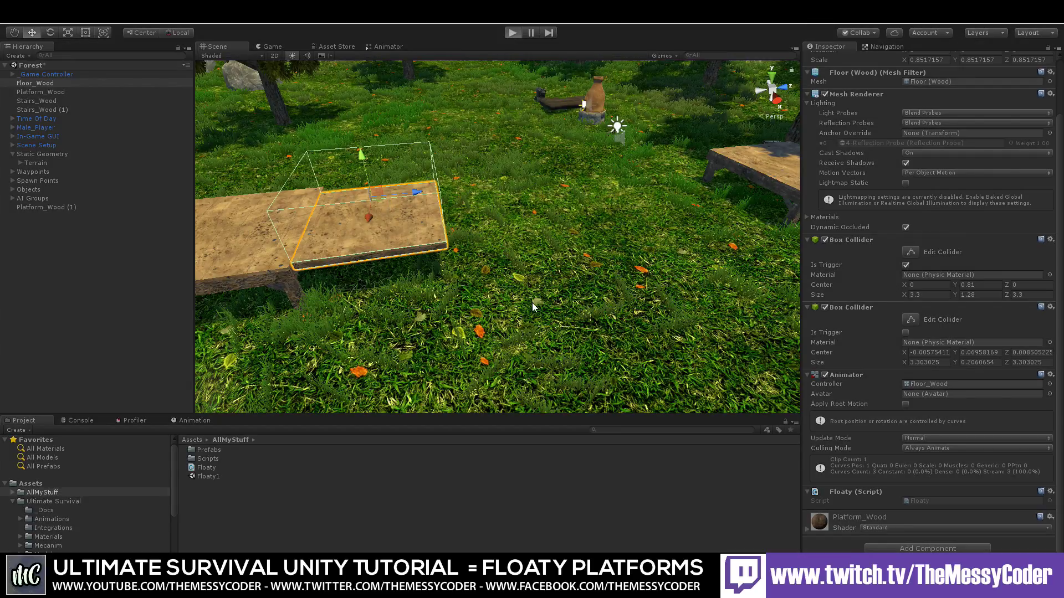
{"action": "key", "text": "w"}
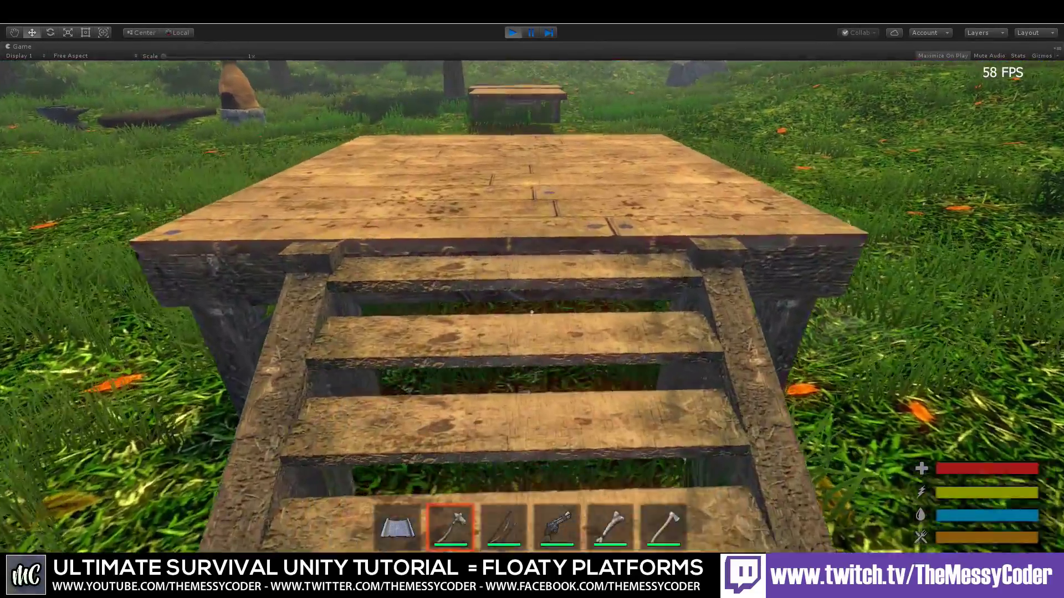
{"action": "key", "text": "w"}
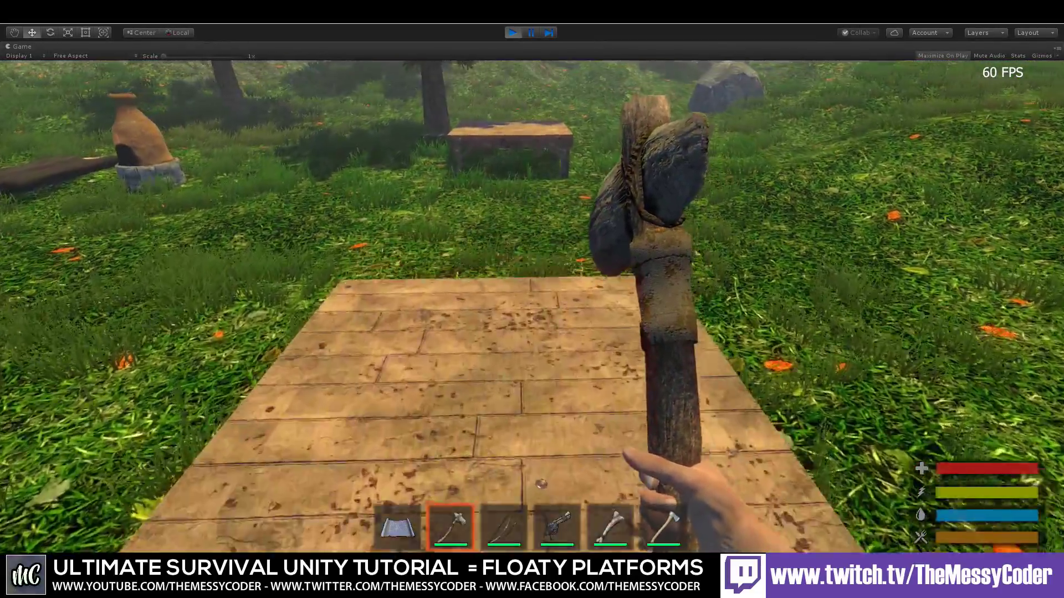
{"action": "key", "text": "w"}
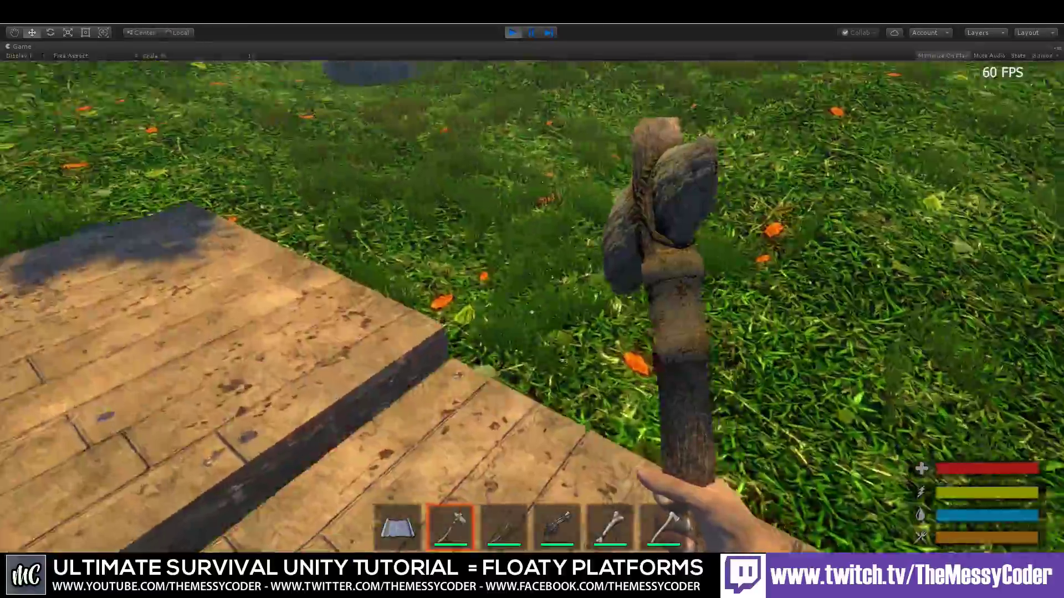
{"action": "key", "text": "w"}
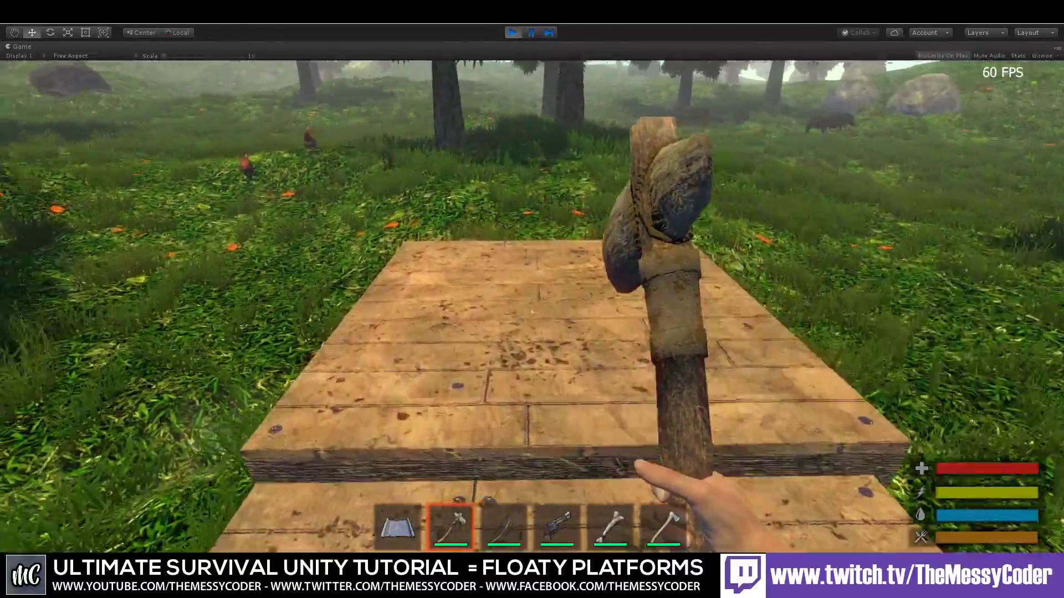
{"action": "key", "text": "w"}
{"action": "key", "text": "space"}
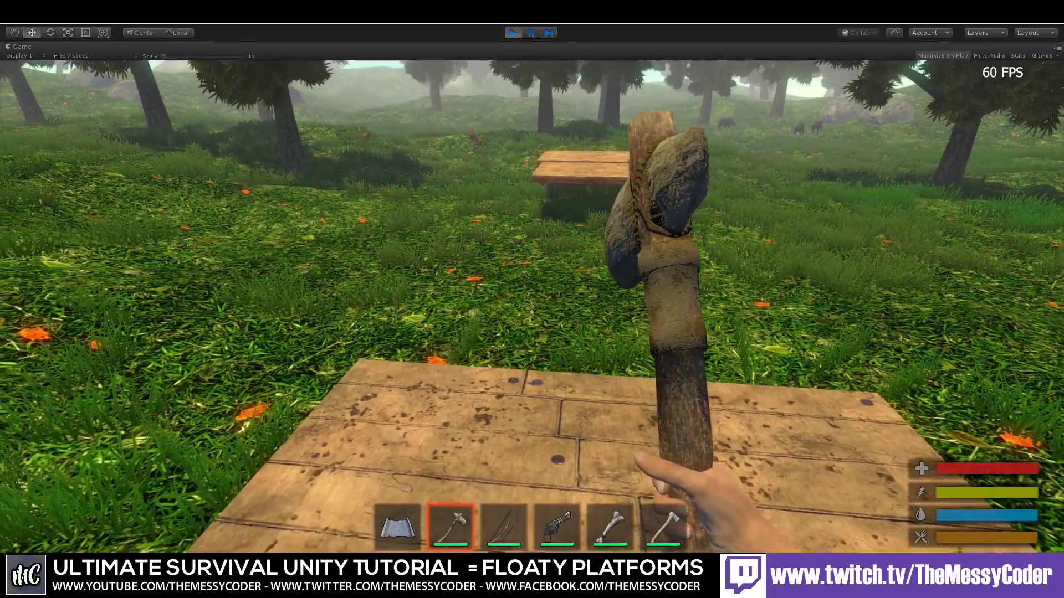
Step: Walk onto the sunlit floating wooden platform and across its planks, looking around
{"action": "key", "text": "w"}
{"action": "key", "text": "w"}
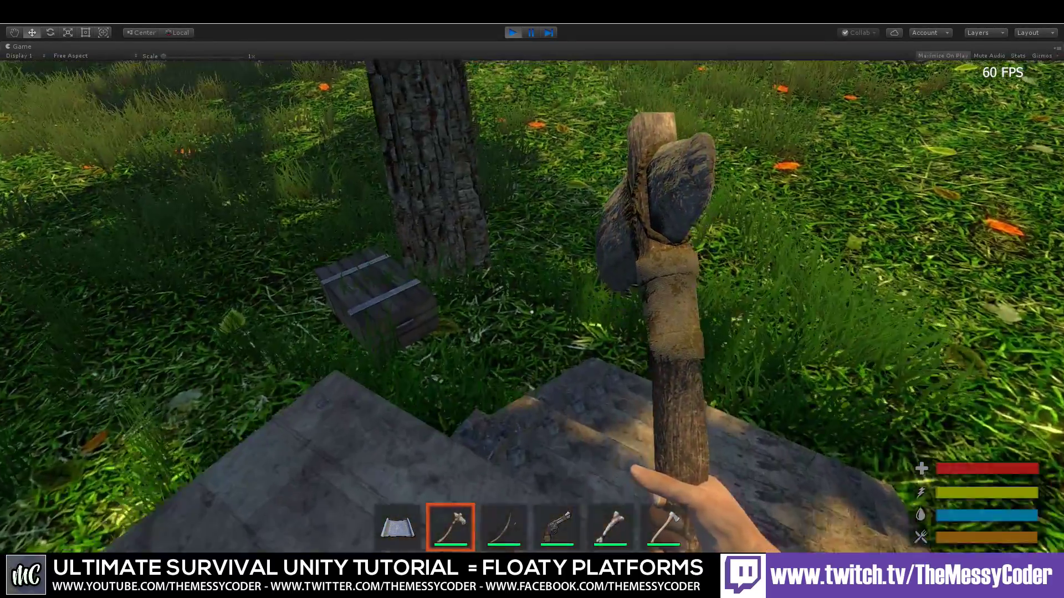
{"action": "key", "text": "w"}
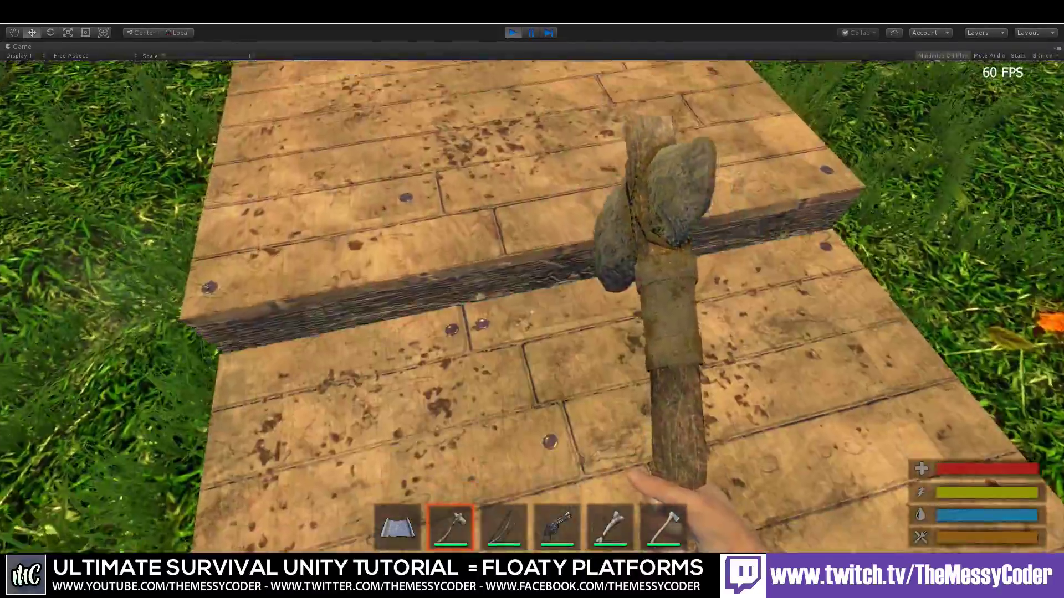
{"action": "key", "text": "w"}
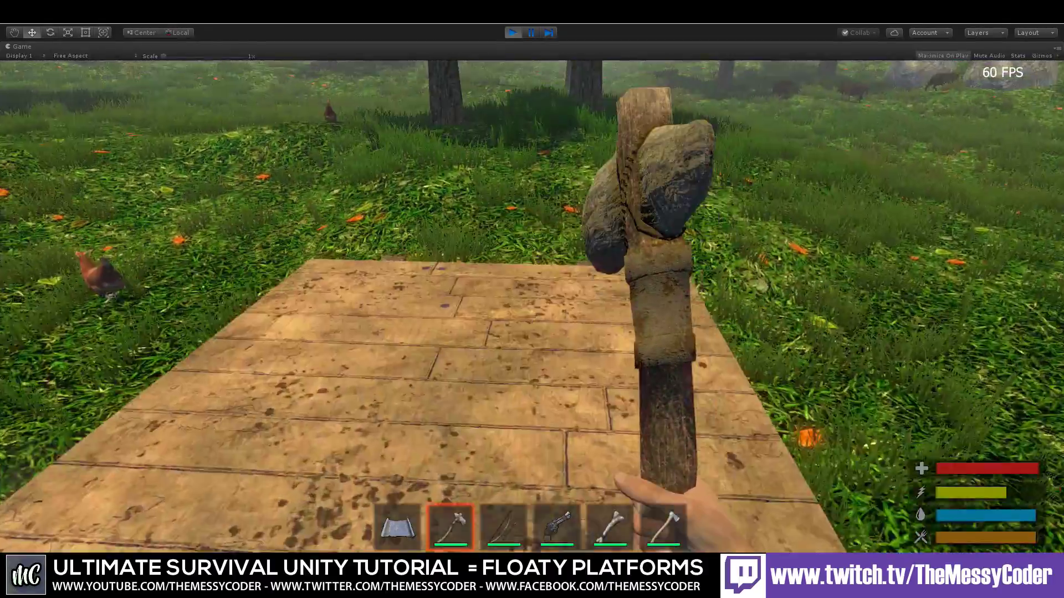
{"action": "key", "text": "w"}
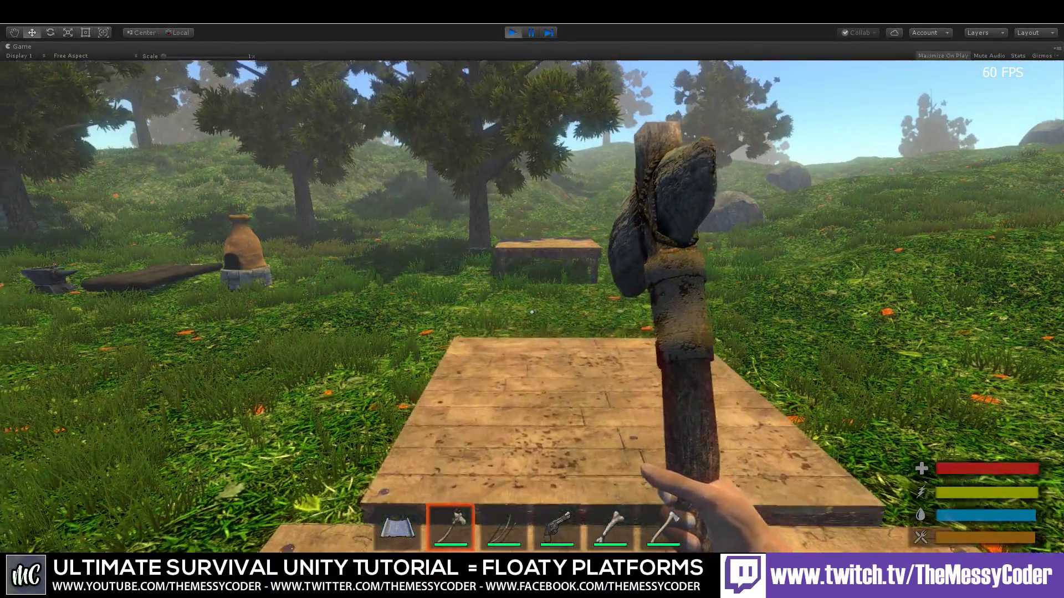
{"action": "key", "text": "w"}
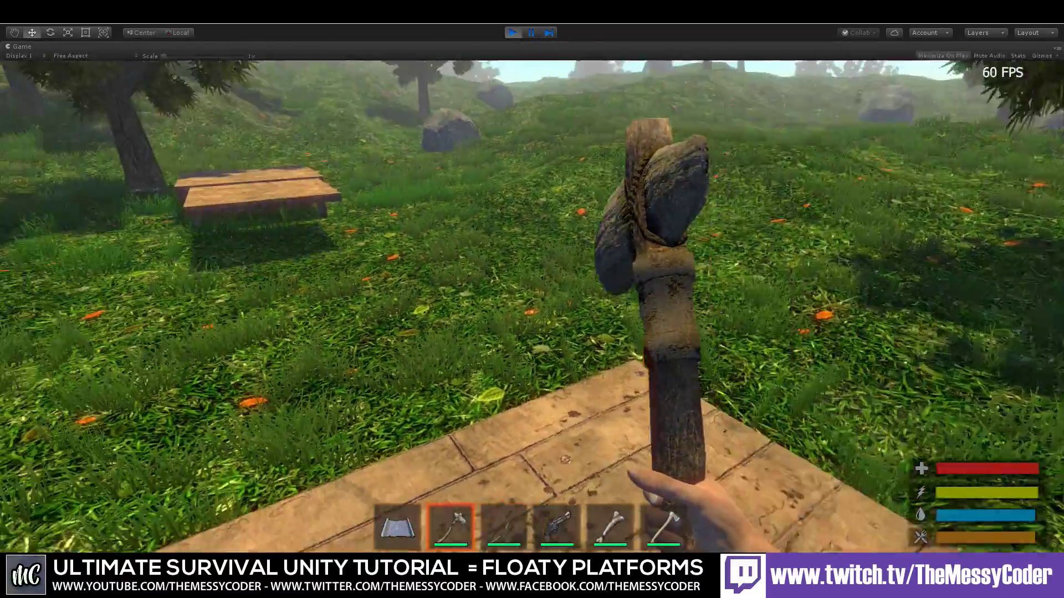